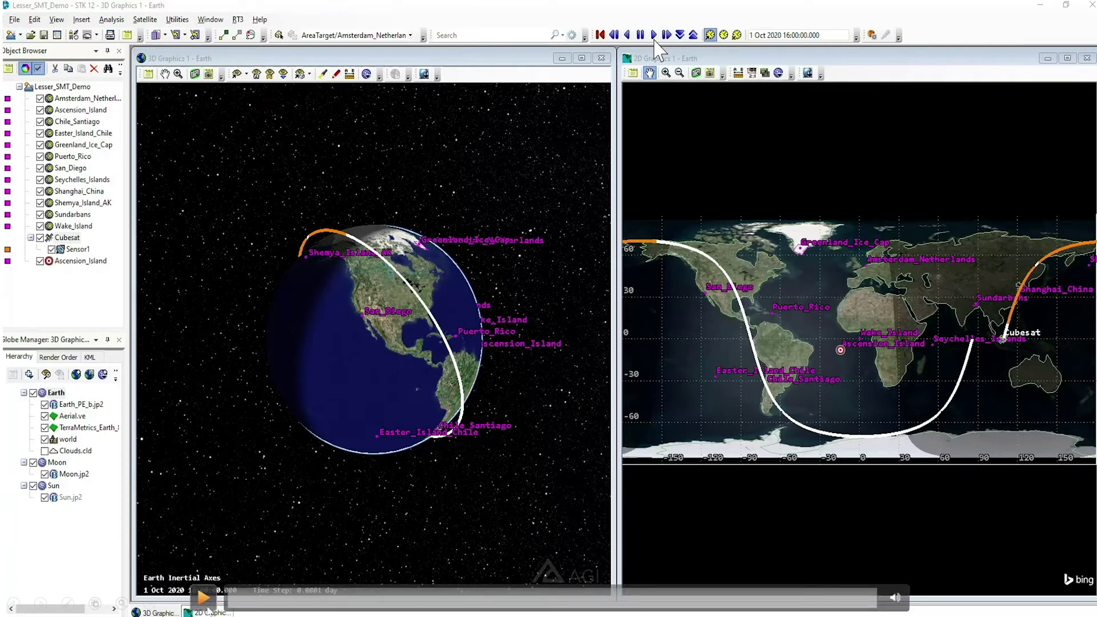
Step: Play the scenario animation, adjust the time step along the way, and reset it to the scenario start
left_click(654, 35)
left_click(693, 35)
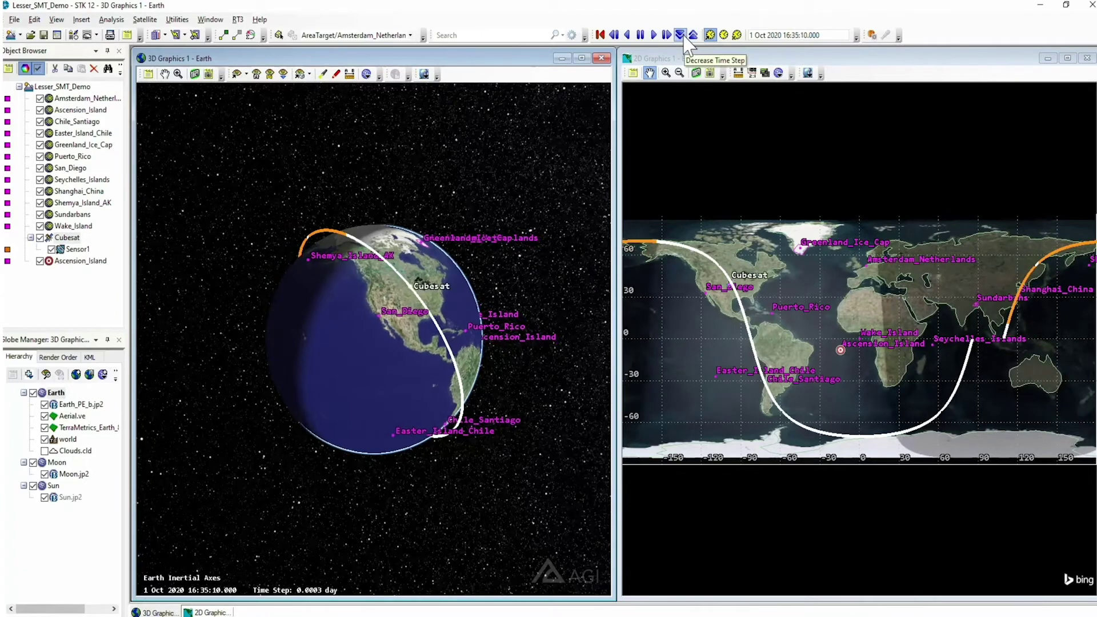
left_click(679, 35)
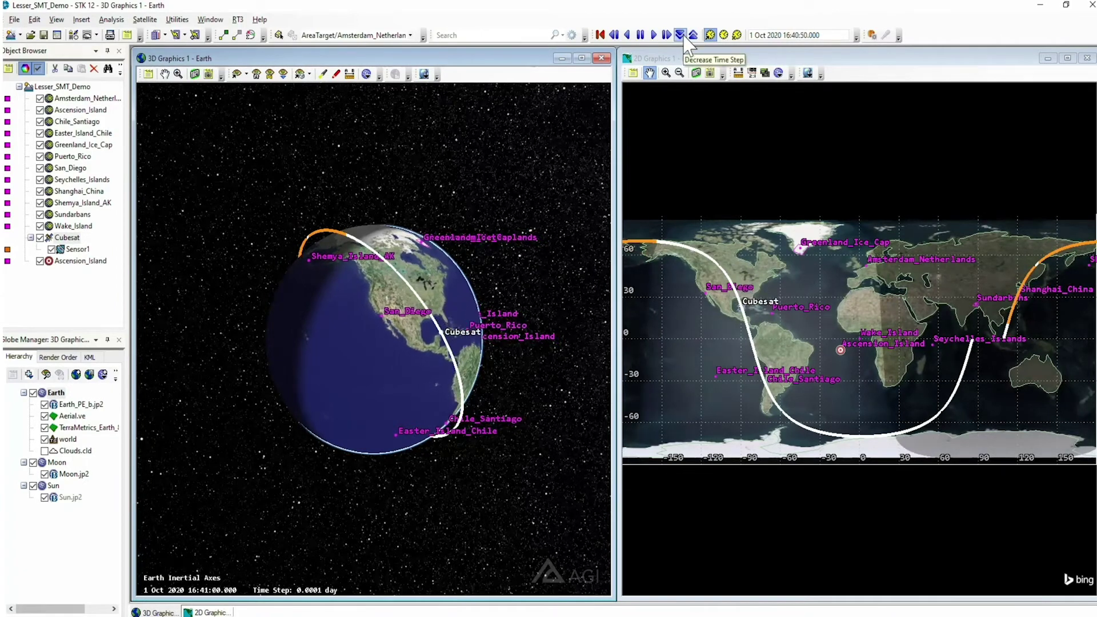
left_click(600, 36)
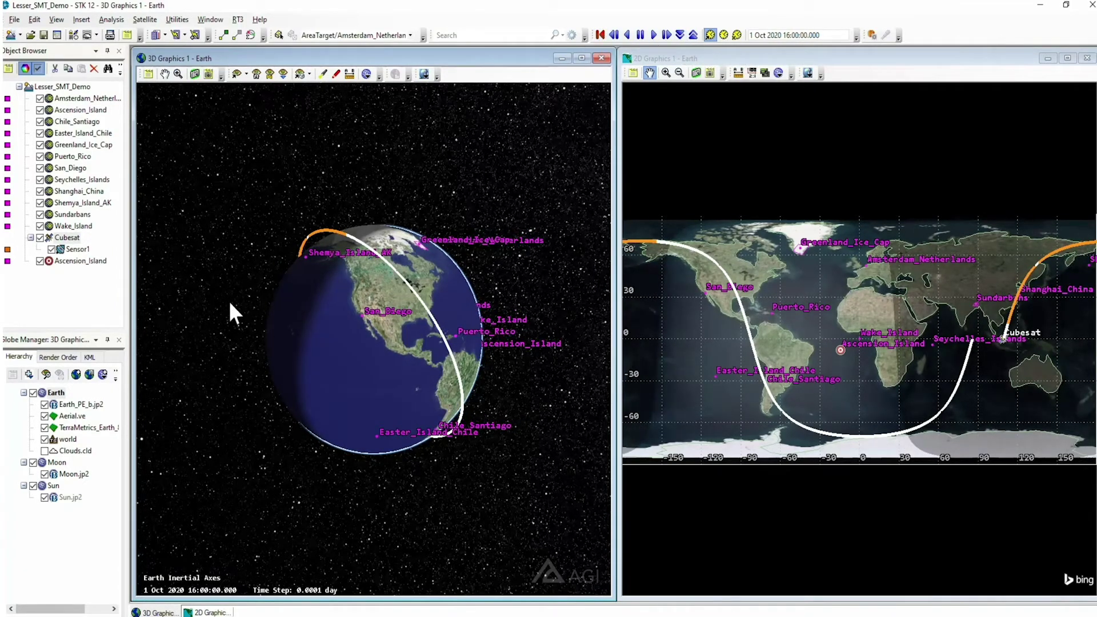
Step: Add the local GDEM-10km-colorized.jp2 imagery to the 3D Earth globe and inspect it
left_click(28, 374)
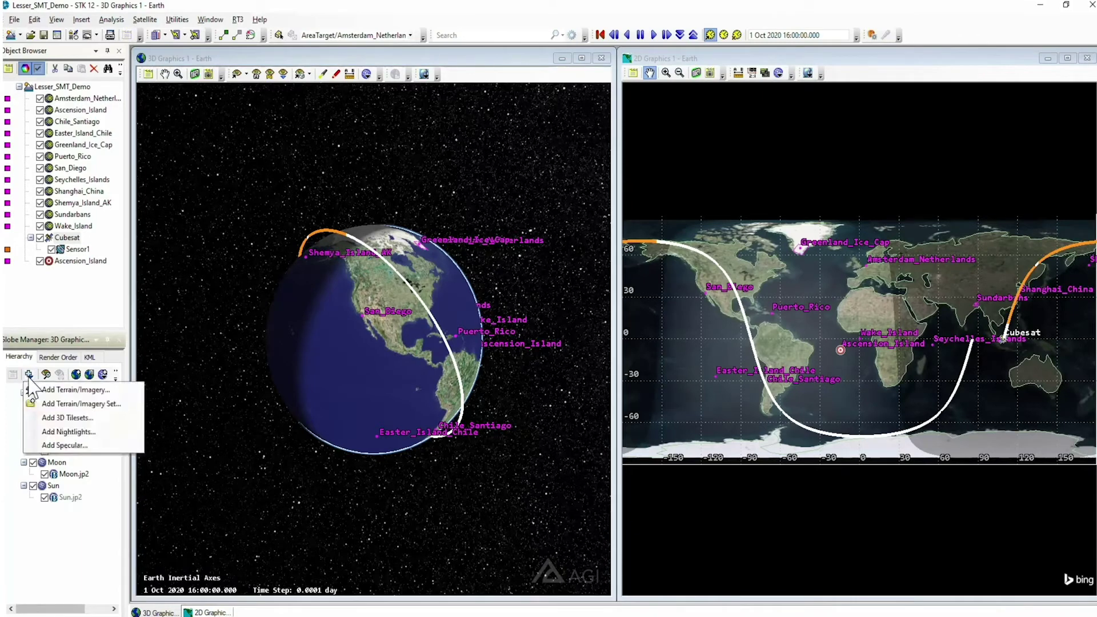
left_click(37, 388)
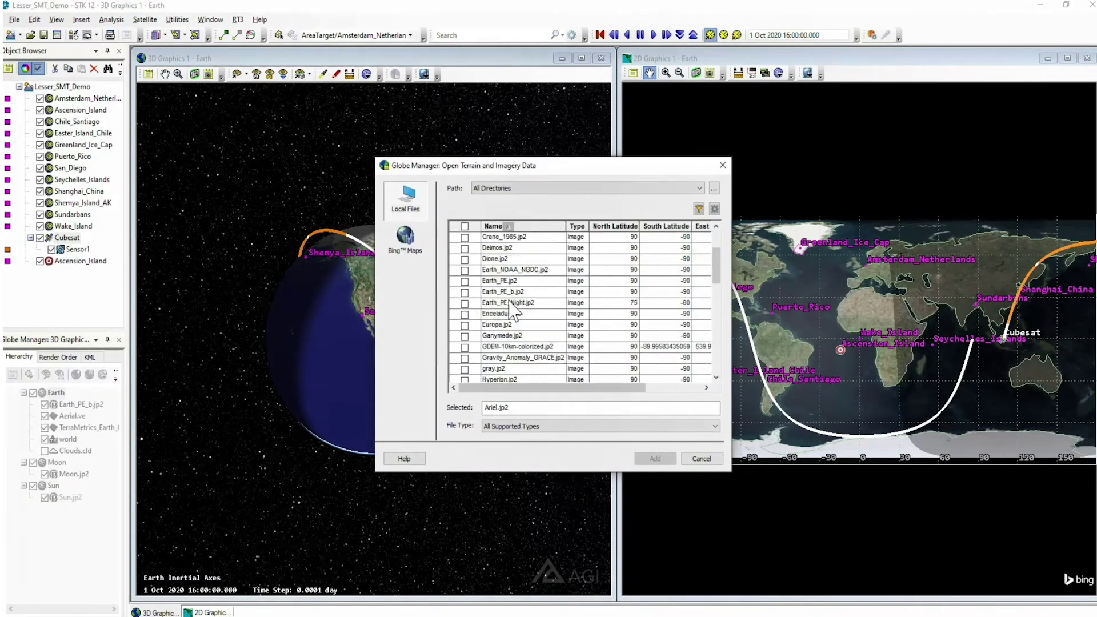
left_click(464, 347)
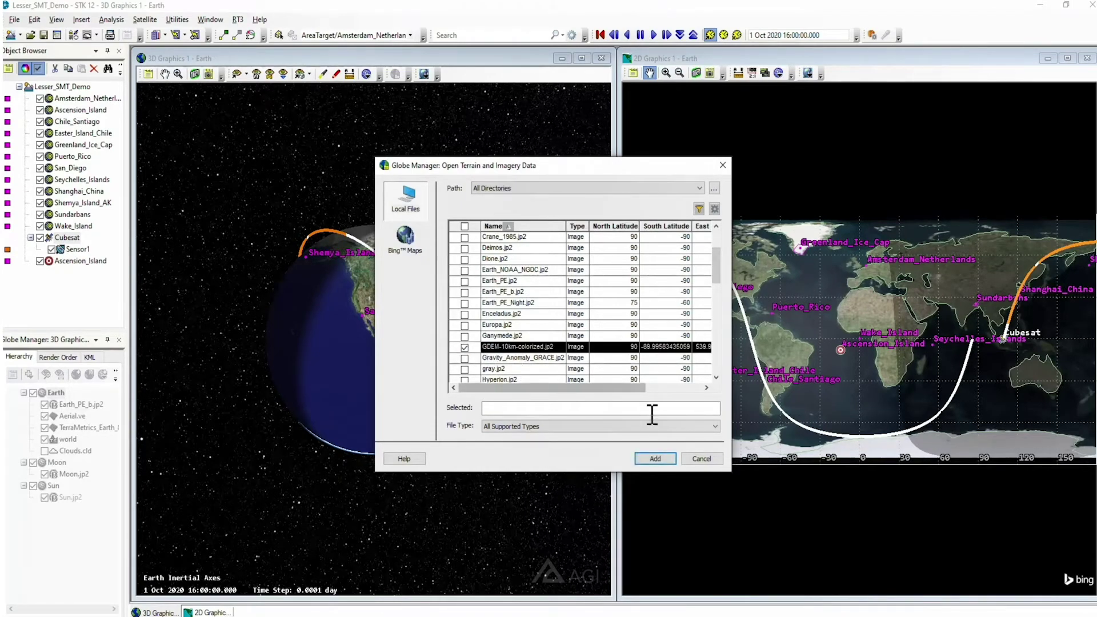
left_click(655, 459)
left_click_drag(441, 394, 416, 386)
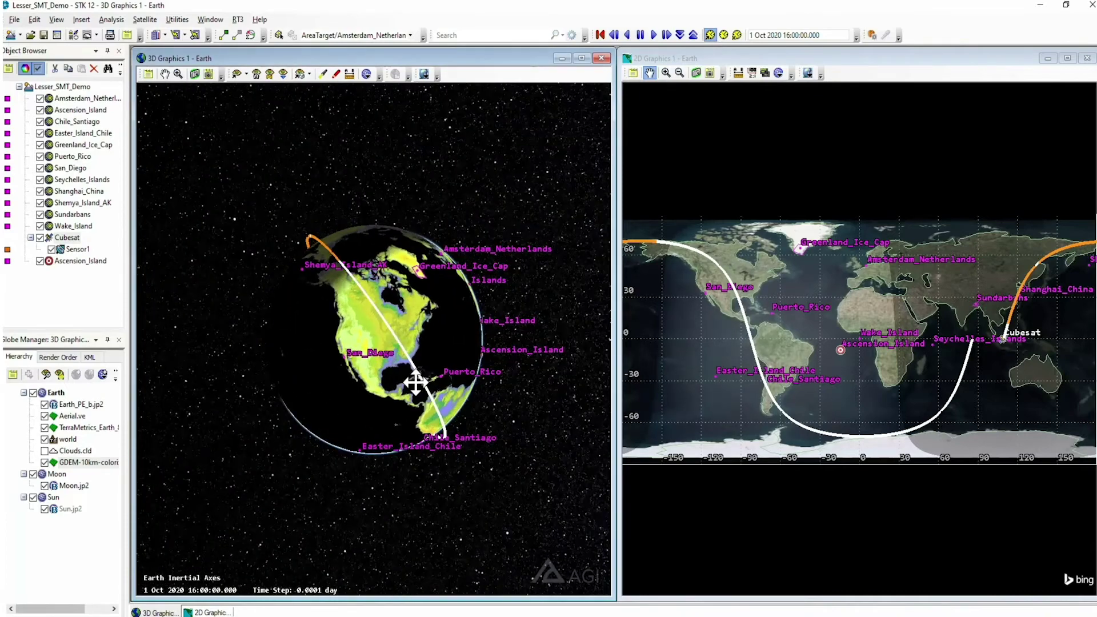
Step: Hide the GDEM-10km-colorized imagery layer and close the Globe Manager
left_click(45, 462)
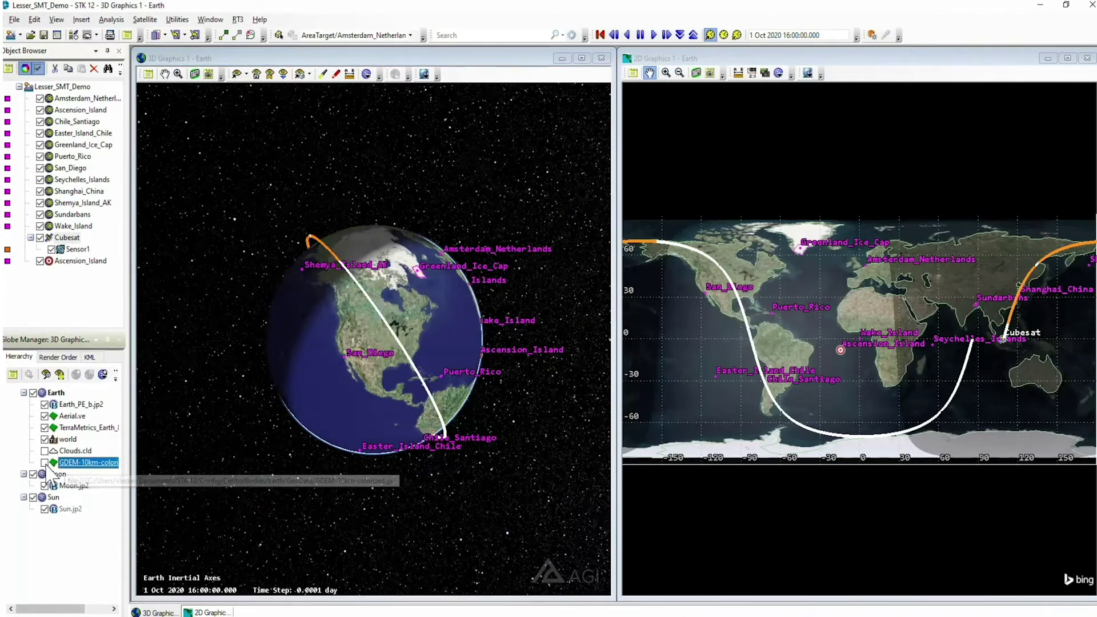
left_click(118, 339)
Step: Enable the use of time intervals in the temporal constraints of the Amsterdam_Netherlands area target
left_click(96, 99)
right_click(96, 99)
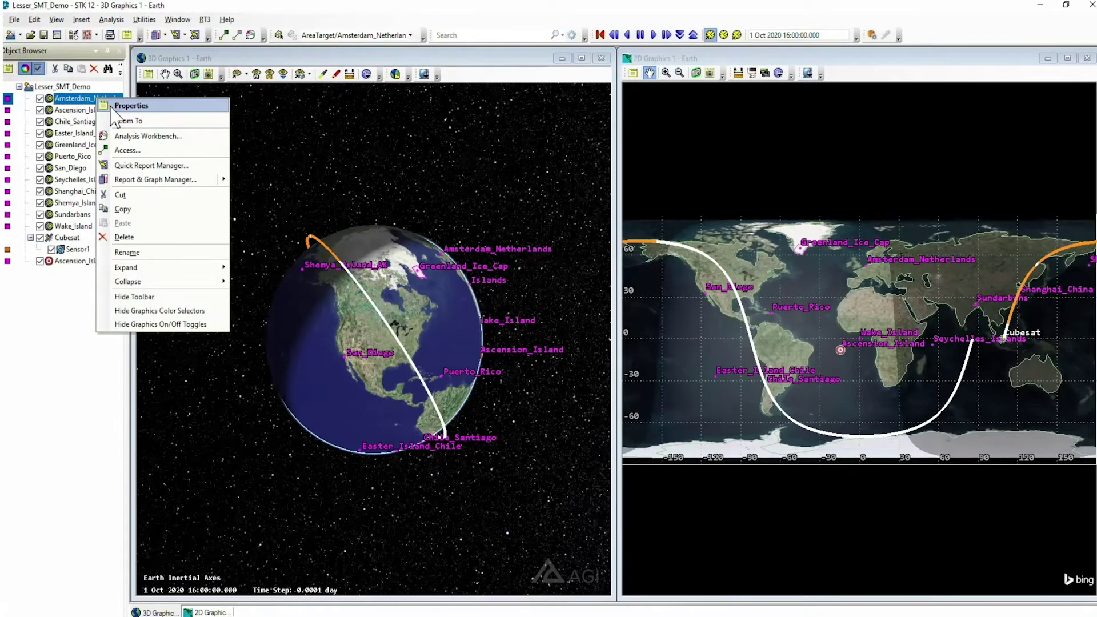
left_click(117, 105)
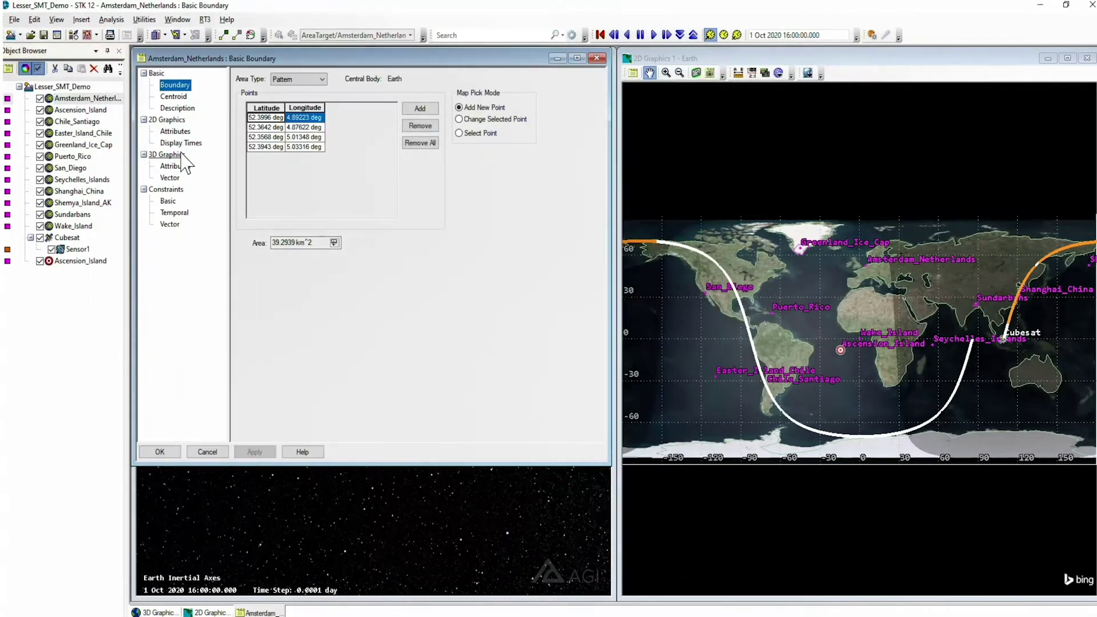
left_click(174, 213)
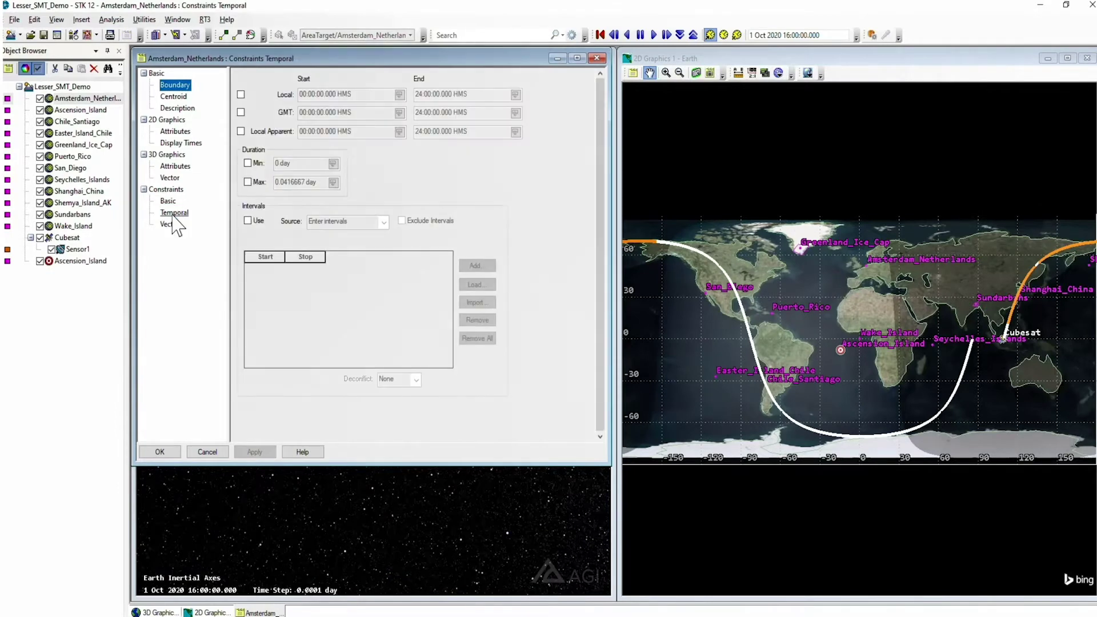
left_click(248, 221)
Step: Import the Umbra and Penumbra lighting intervals into the Amsterdam_Netherlands temporal constraints and accept the properties
left_click(472, 303)
left_click(584, 242)
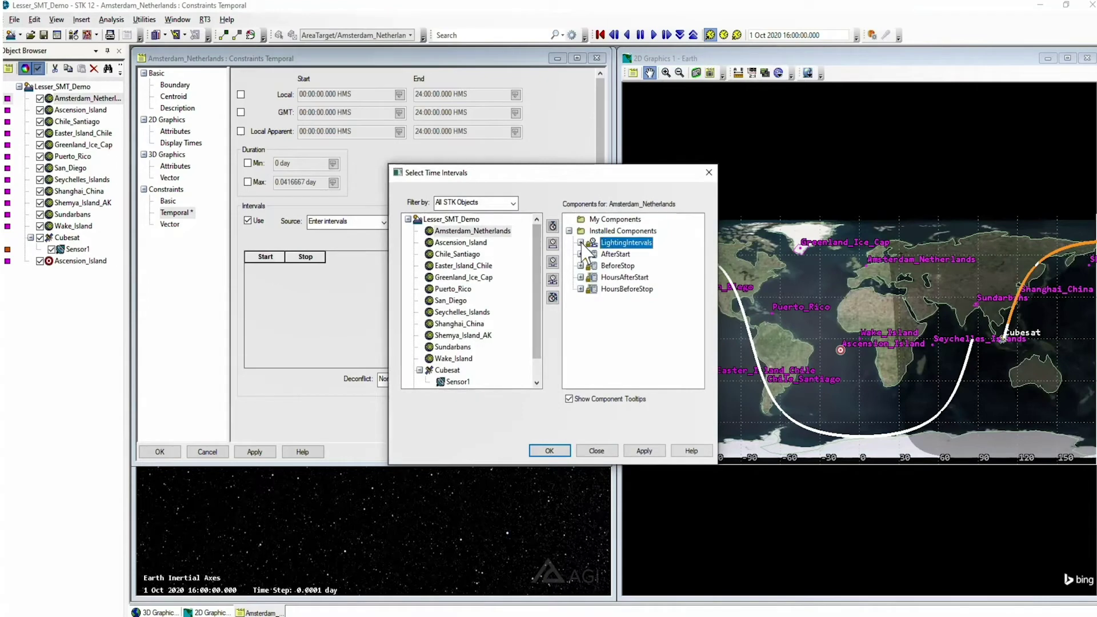
left_click(581, 243)
double_click(622, 254)
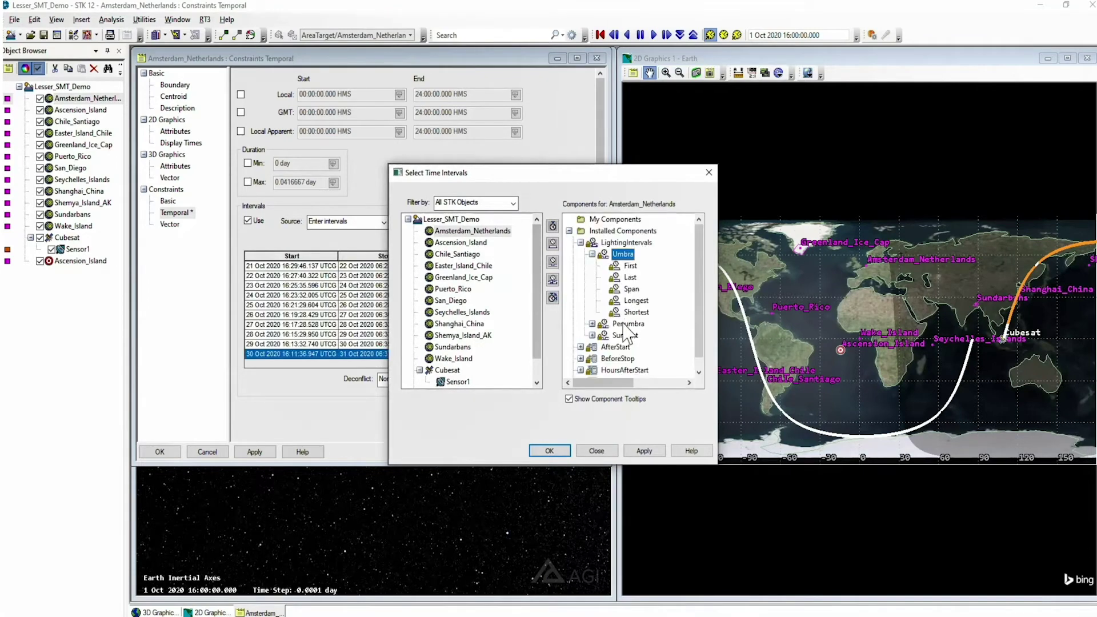
left_click(549, 450)
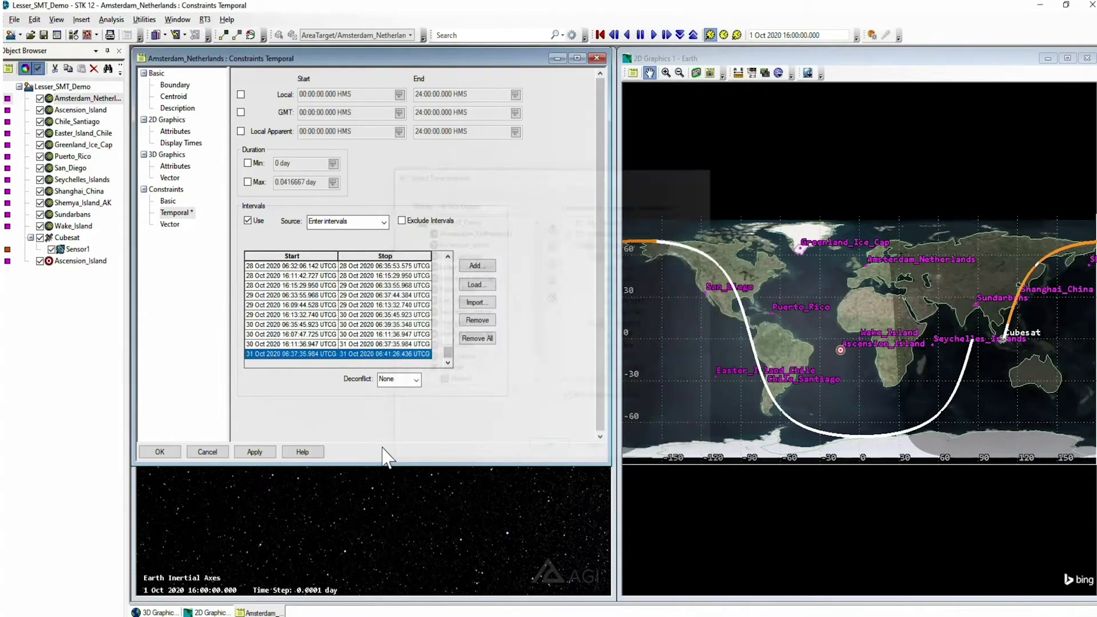
left_click(172, 450)
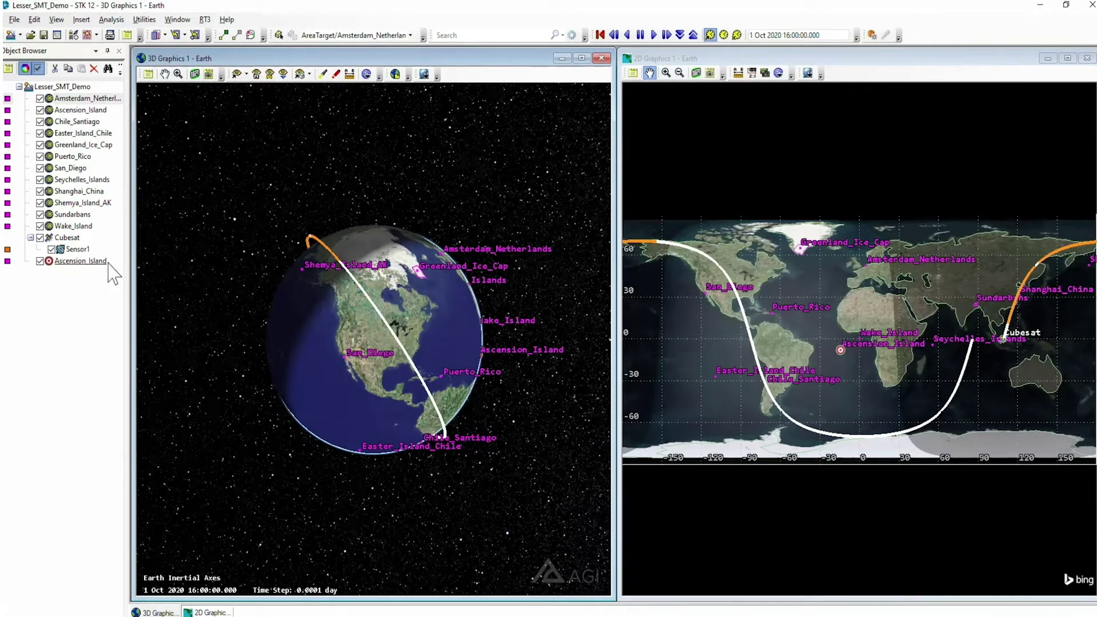
Step: Rename the Cubesat's sensor as LiDAR
left_click(80, 249)
right_click(85, 250)
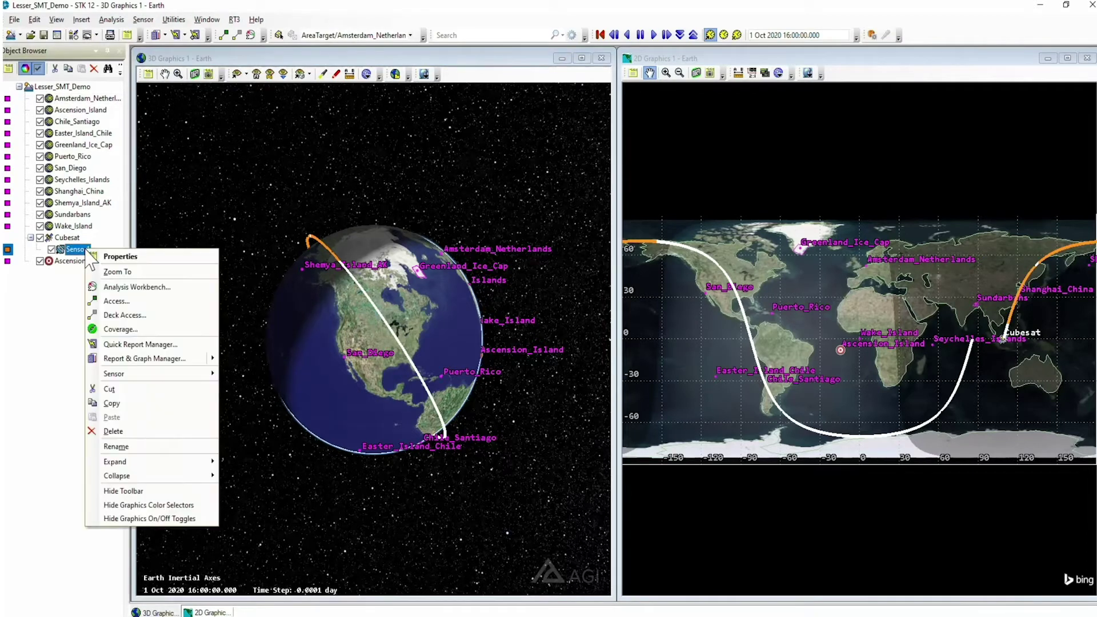
left_click(116, 446)
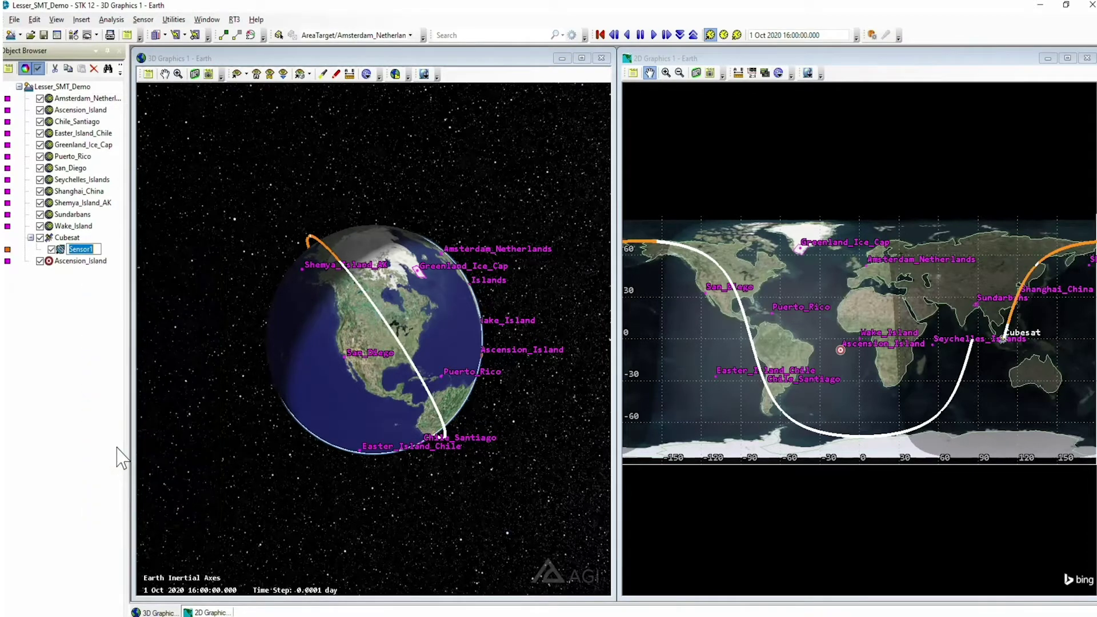
type("LiDAR")
key("Return")
Step: Set the animation time to 1 Oct 2020 23:50:15.000 and bring the Cubesat's sensor cone near Ascension Island into close view
left_click(832, 34)
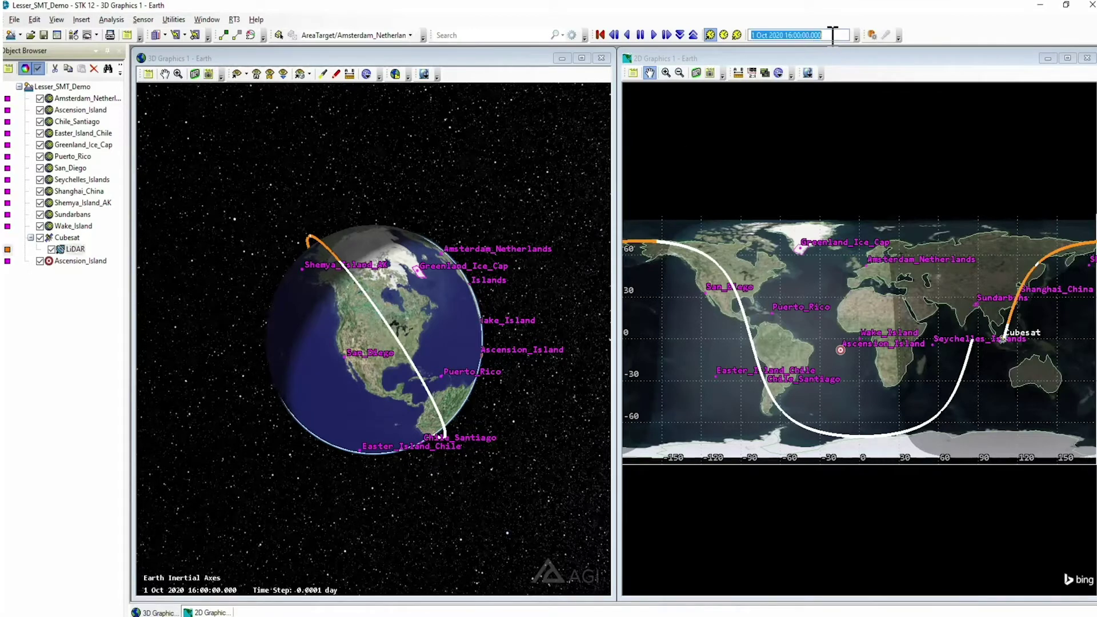
type("1 Oct 2020 23:50:15.000")
key("Return")
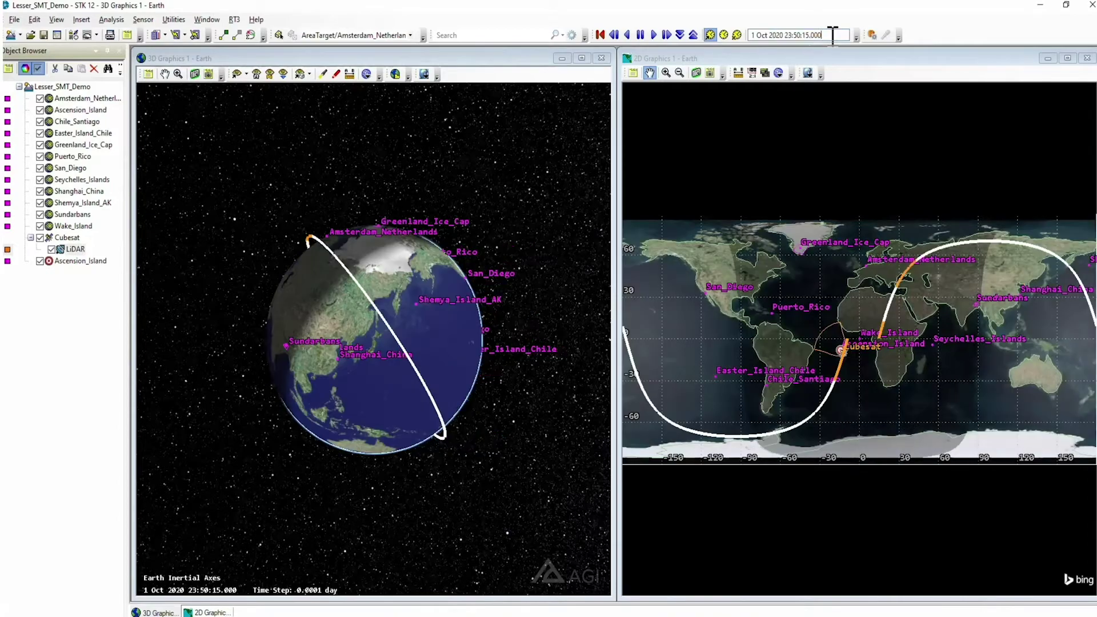
left_click_drag(294, 323, 509, 179)
scroll(385, 378, "down", 6)
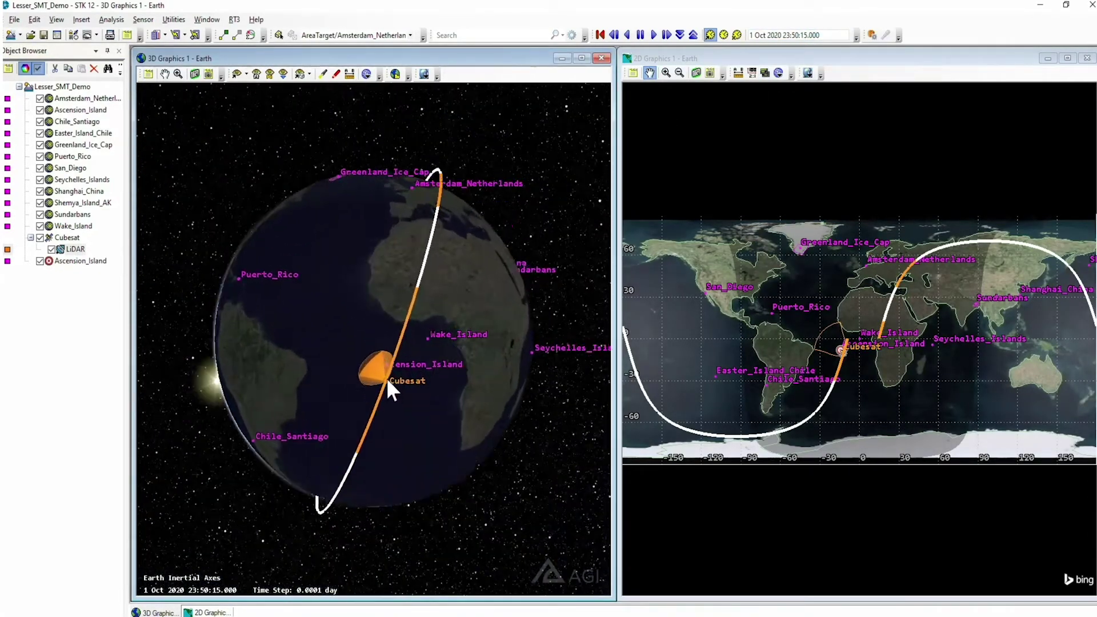
left_click_drag(416, 426, 456, 335)
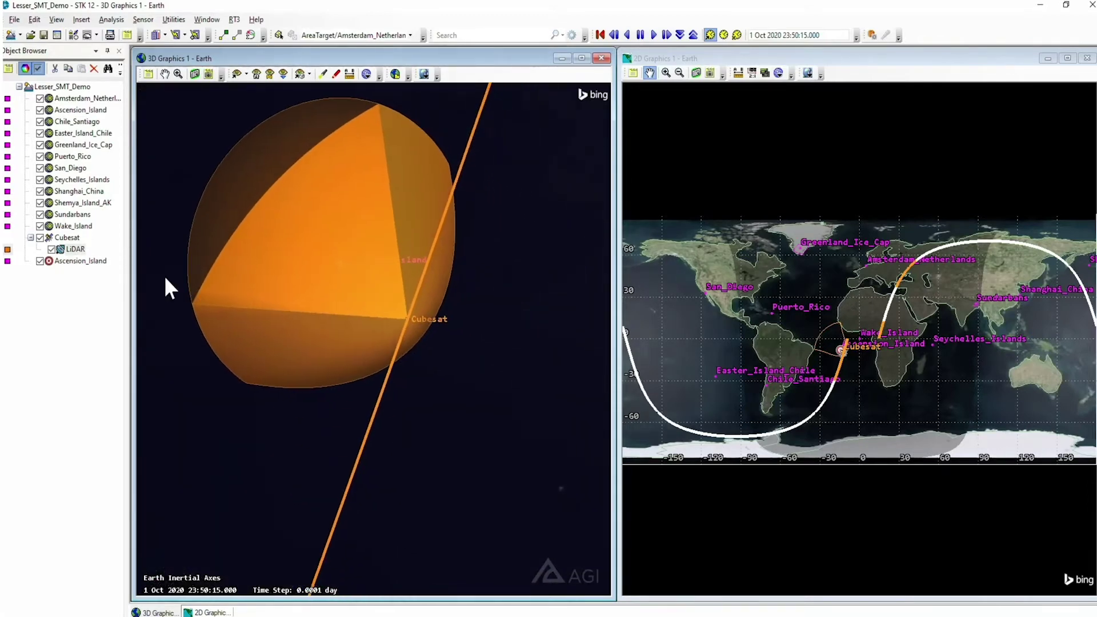
Step: Change the LiDAR sensor's type to EOIR in its basic definition
left_click(74, 249)
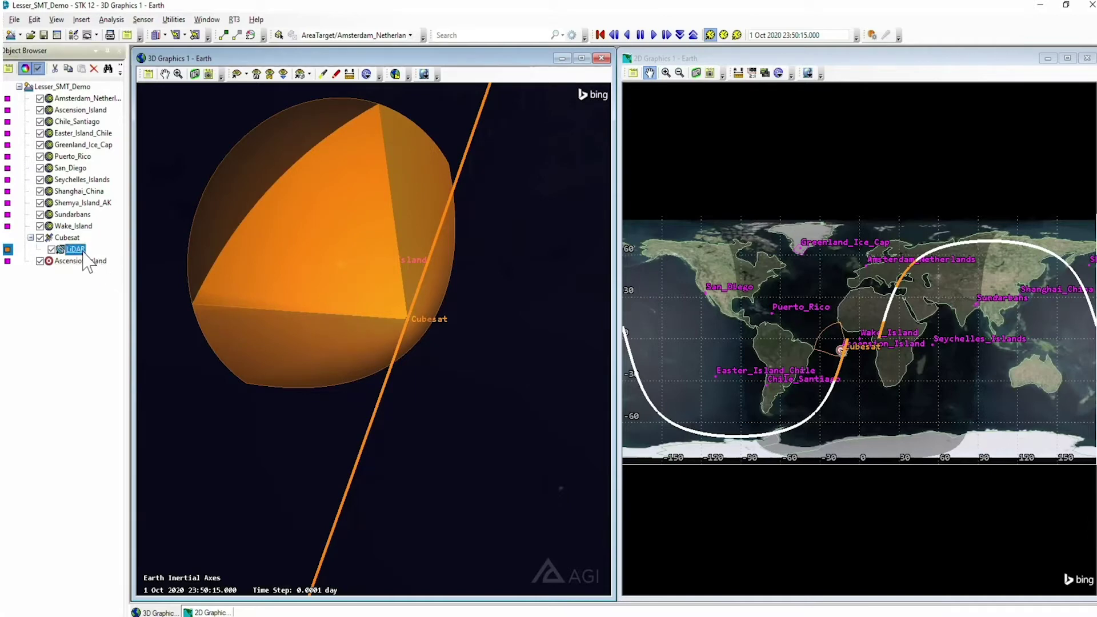
right_click(81, 254)
left_click(106, 256)
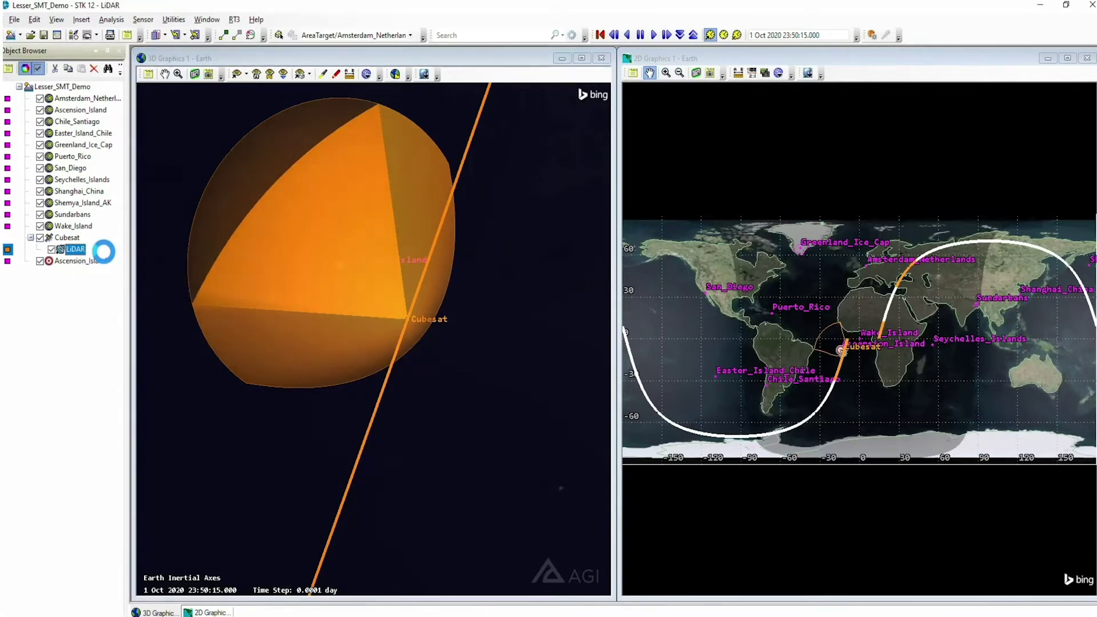
left_click(402, 80)
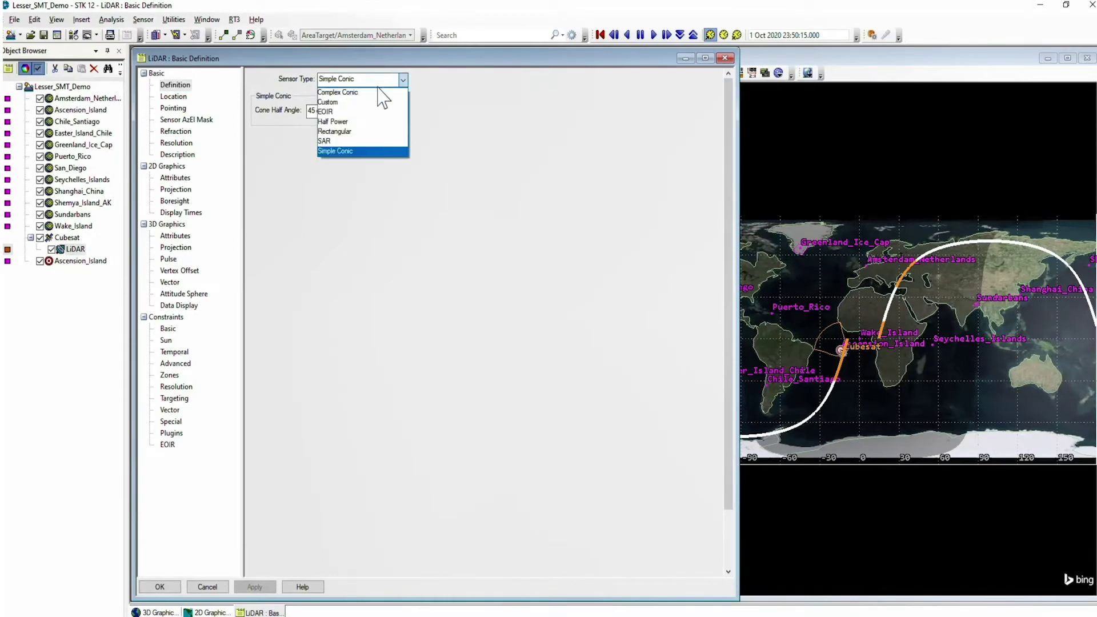
left_click(364, 112)
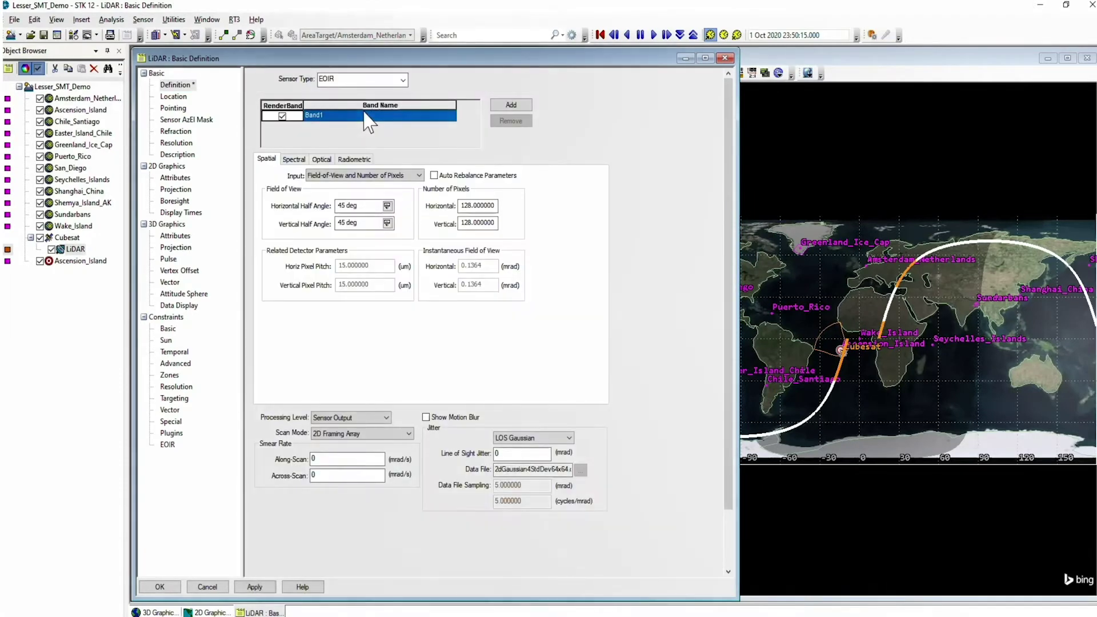
Step: Set the spatial input to Field-of-View and Detector Pitch, with half angles of .26431 deg horizontal and .21431 deg vertical
left_click(348, 176)
left_click(347, 186)
double_click(341, 206)
type(".26431")
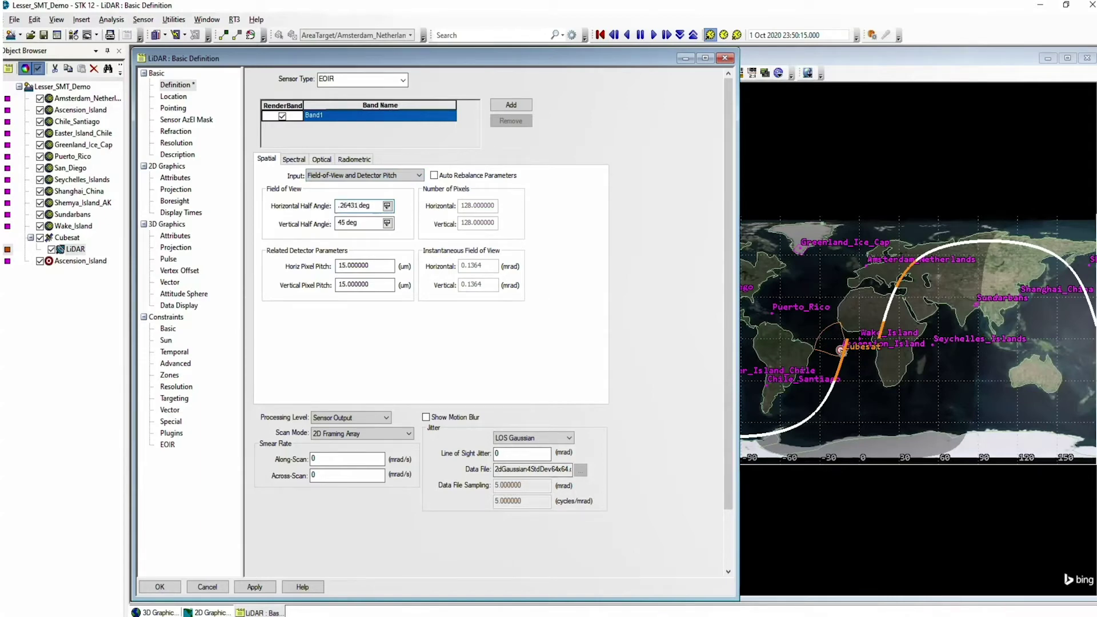
double_click(341, 222)
type(".21431")
Step: Edit the horizontal and vertical pixel pitch in the LiDAR sensor's related detector parameters
left_click(343, 266)
type("4")
left_click(346, 285)
type("54")
Step: Set the low spectral band edge wavelength to 0.5 um, edit the high edge wavelength, and accept the LiDAR properties
left_click(294, 159)
double_click(369, 192)
left_click(370, 193)
key("BackSpace")
type("5")
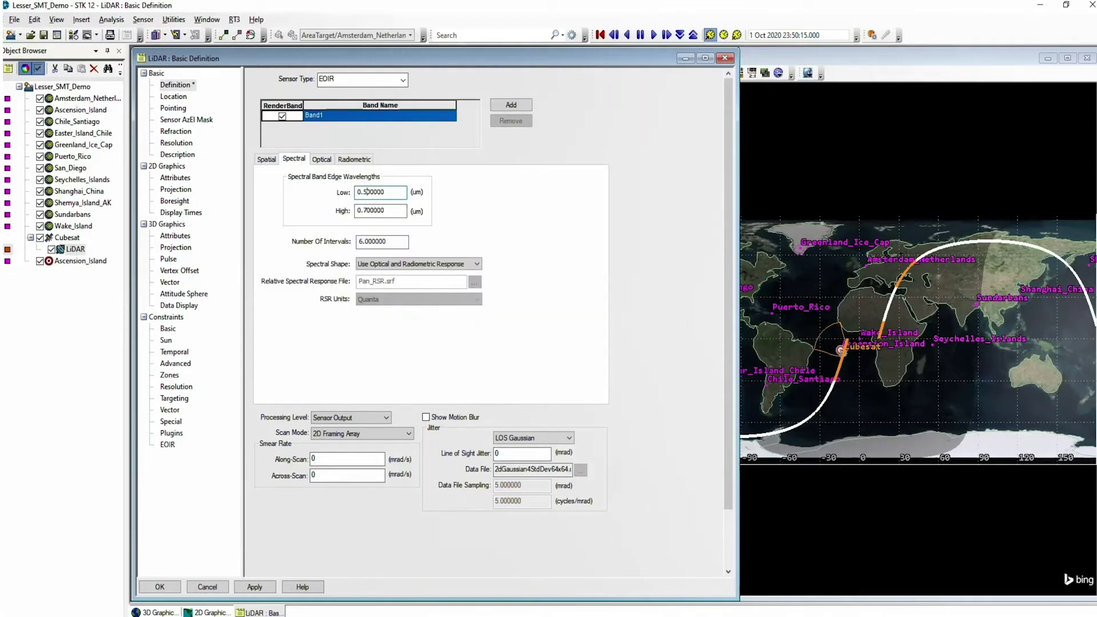
left_click(366, 211)
type("5")
left_click(173, 109)
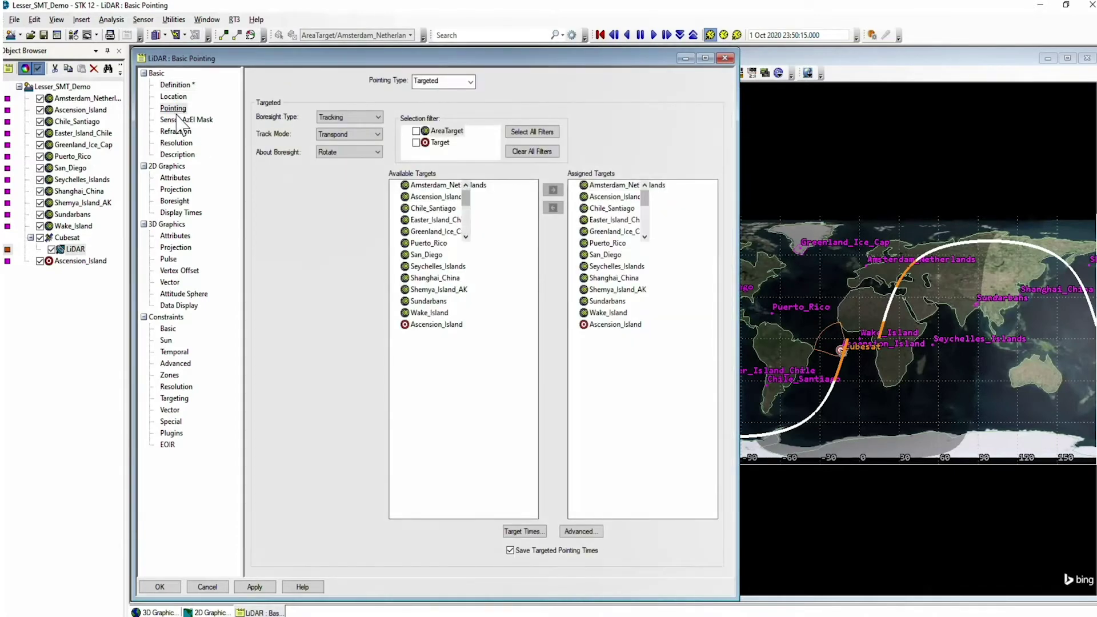
left_click(158, 585)
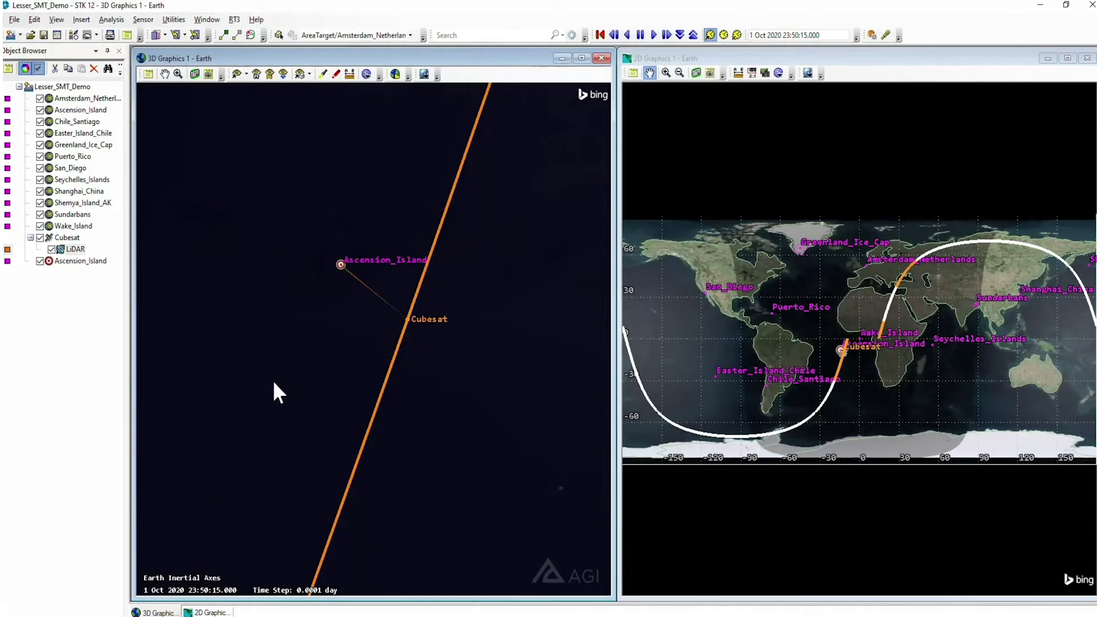
Step: Add the Ascension_Island target to the selected targets of the EOIR configuration
left_click(872, 35)
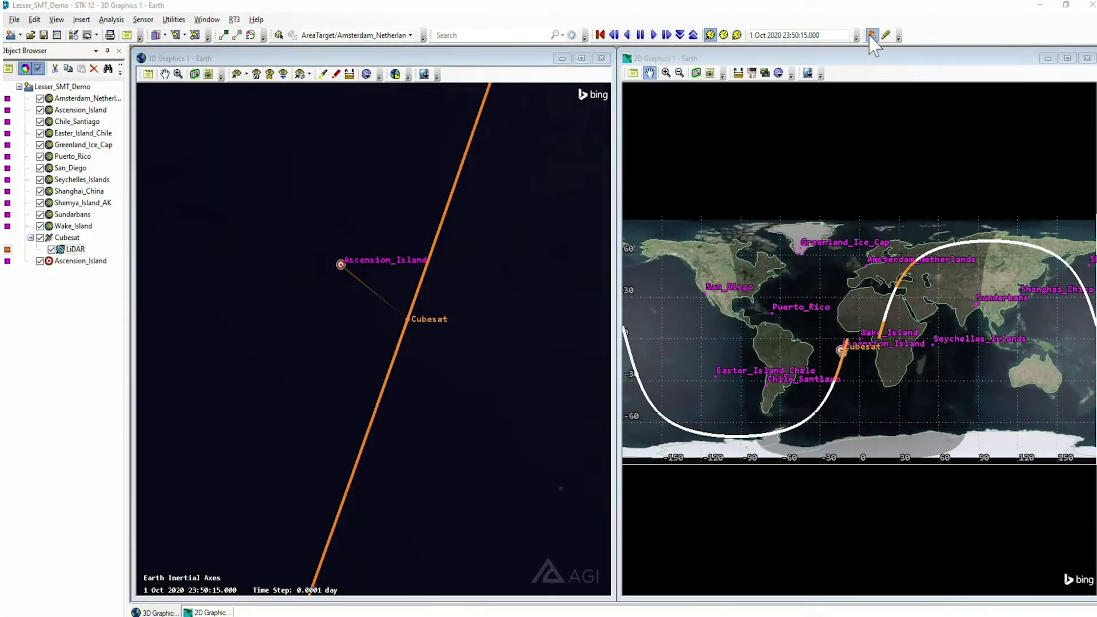
left_click(495, 273)
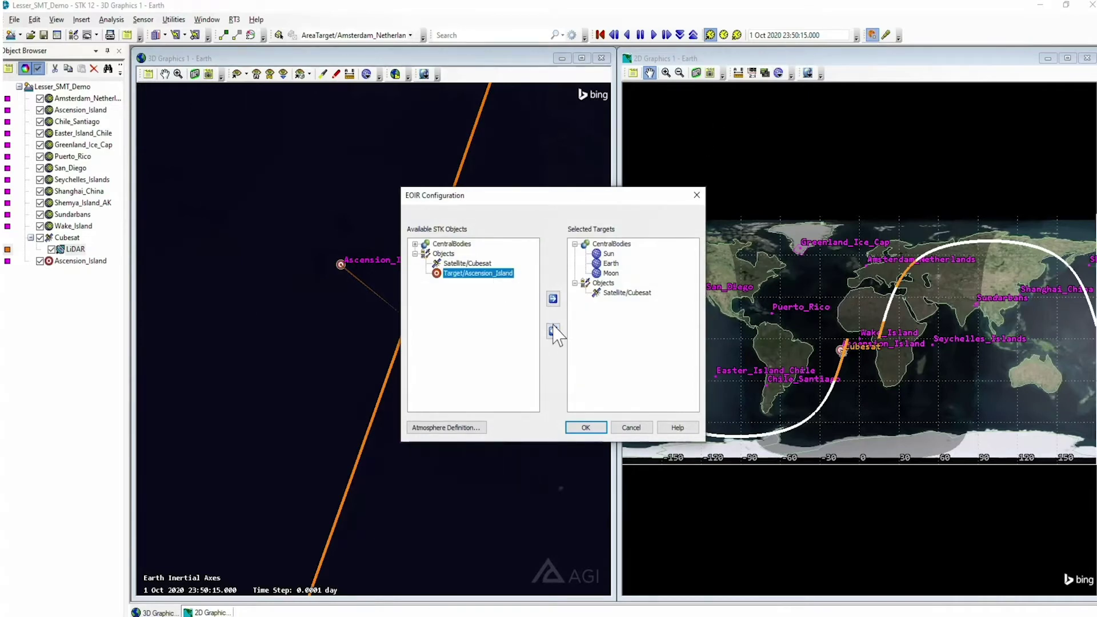
left_click(553, 299)
Step: Select the Simple Atmosphere mode and show clouds in the EOIR atmosphere definition
left_click(473, 428)
left_click(448, 224)
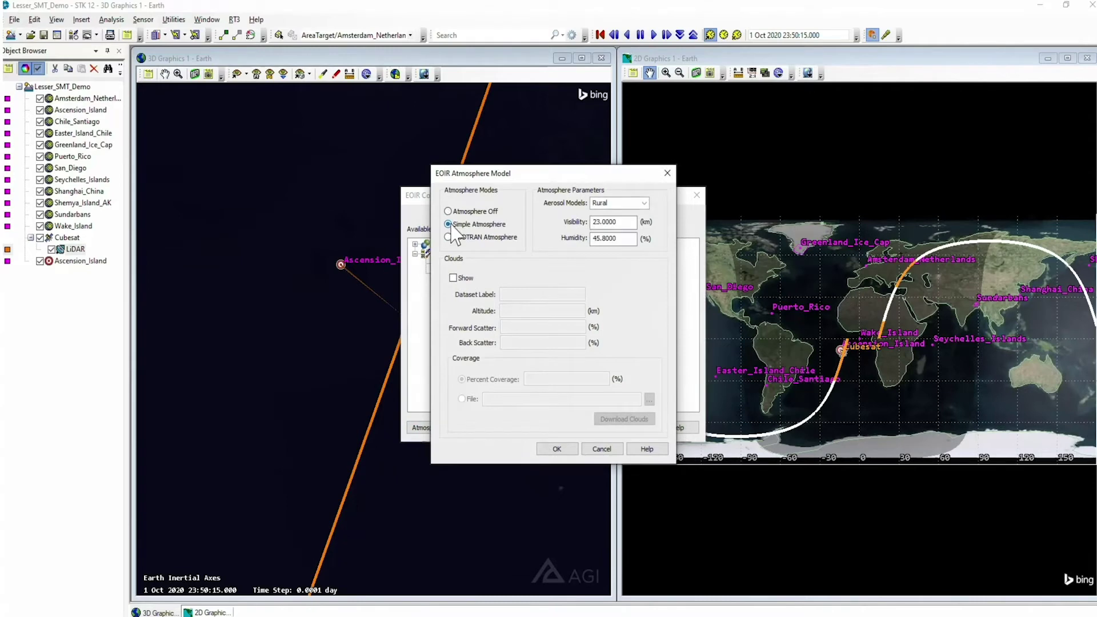
left_click(453, 277)
Step: Set the clouds to 3 km altitude, 20% forward scatter and 10% back scatter, download the cloud data, and accept the atmosphere model
left_click(518, 311)
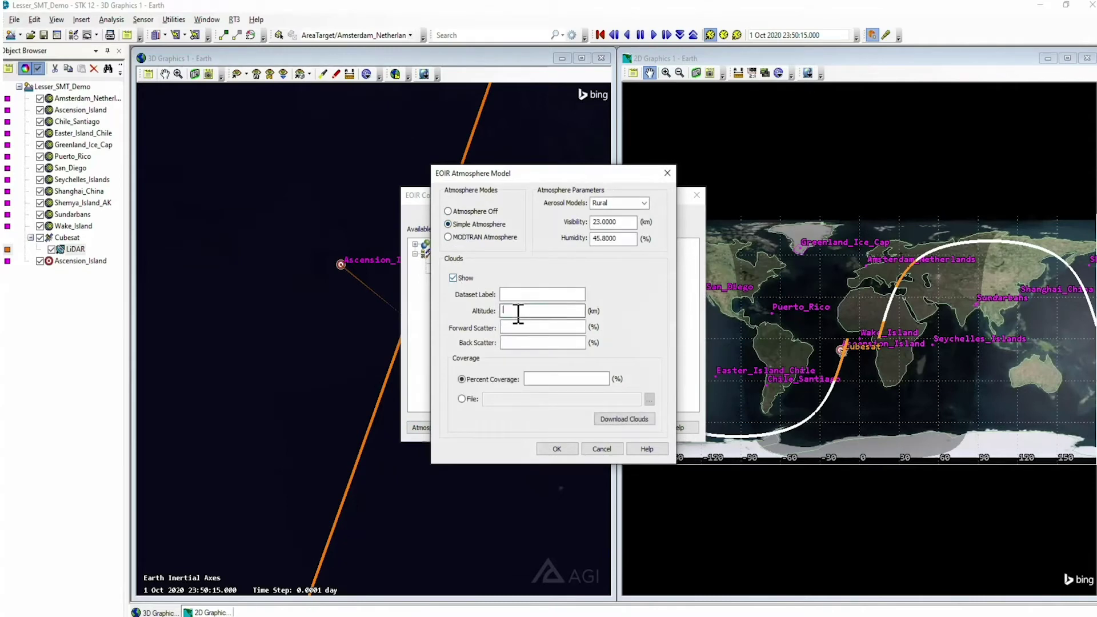
type("3")
type("20")
left_click(522, 342)
type("10")
left_click(623, 419)
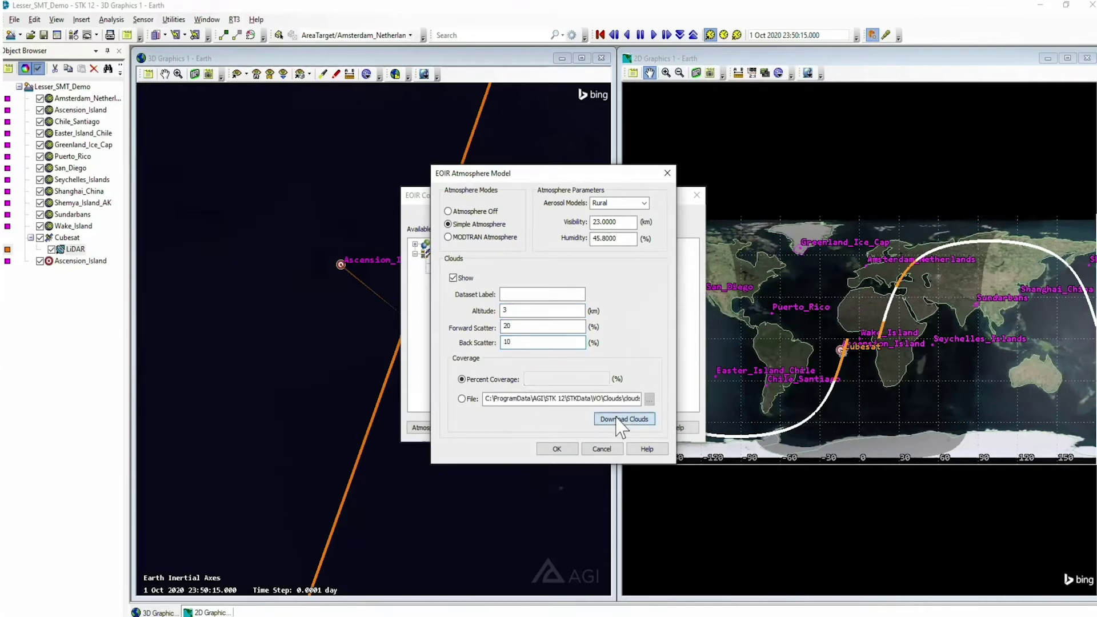
left_click(557, 449)
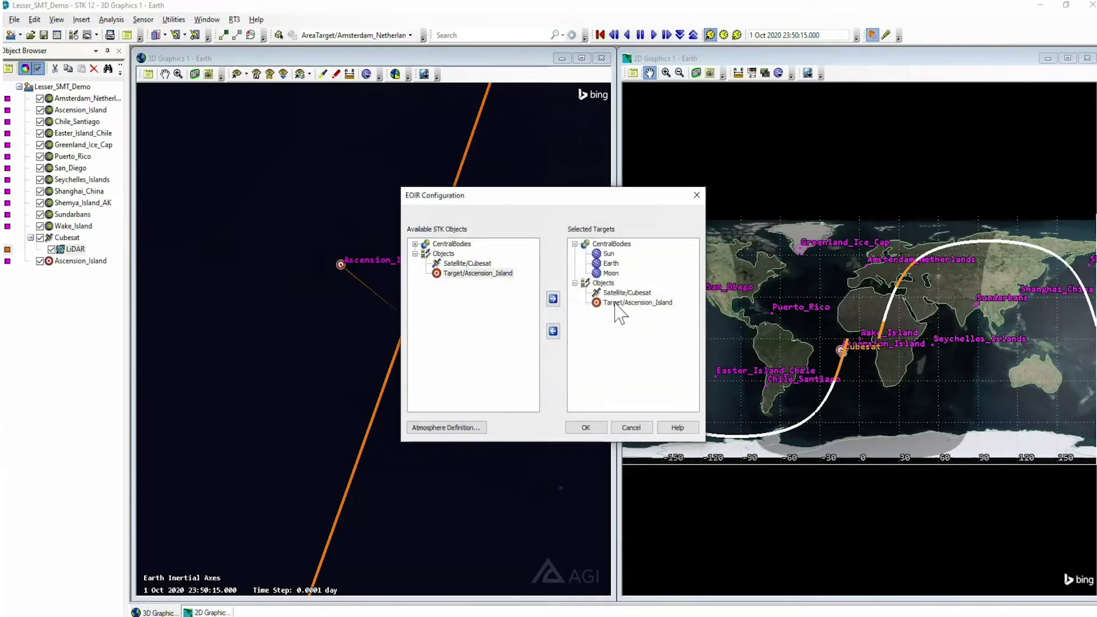
Step: Accept the EOIR configuration and display the LiDAR sensor's EOIR scene in a maximized window
left_click(580, 429)
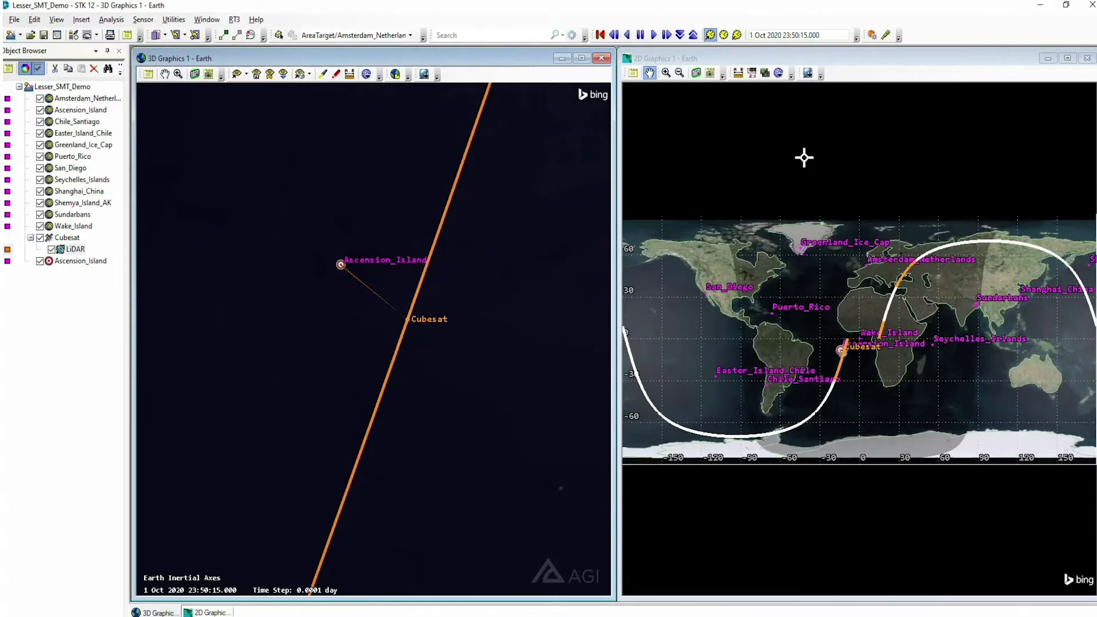
left_click(885, 34)
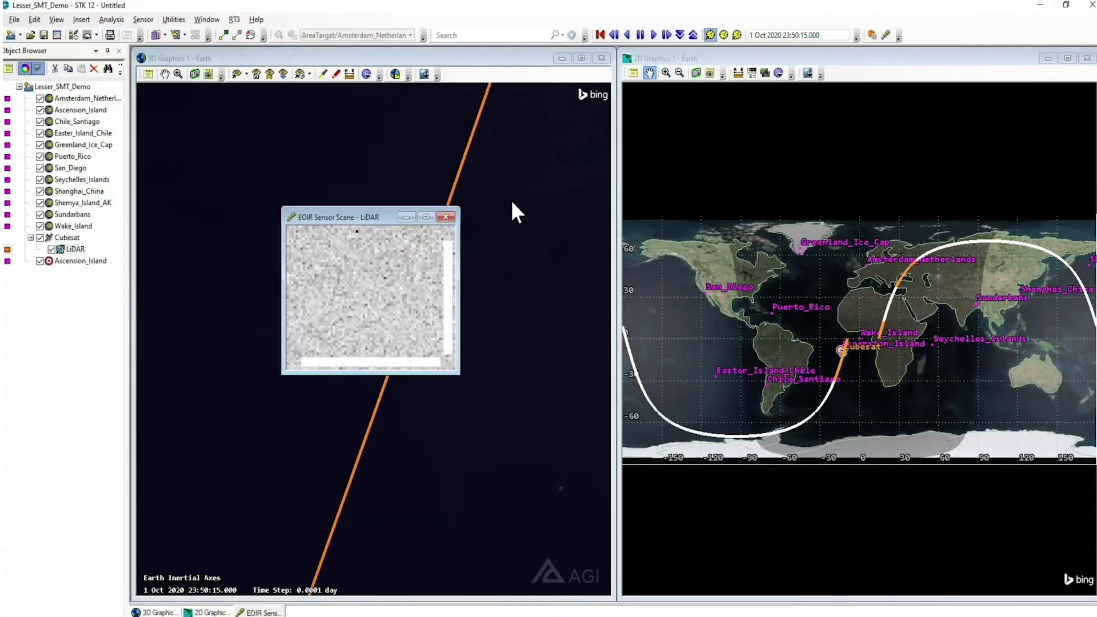
left_click(426, 218)
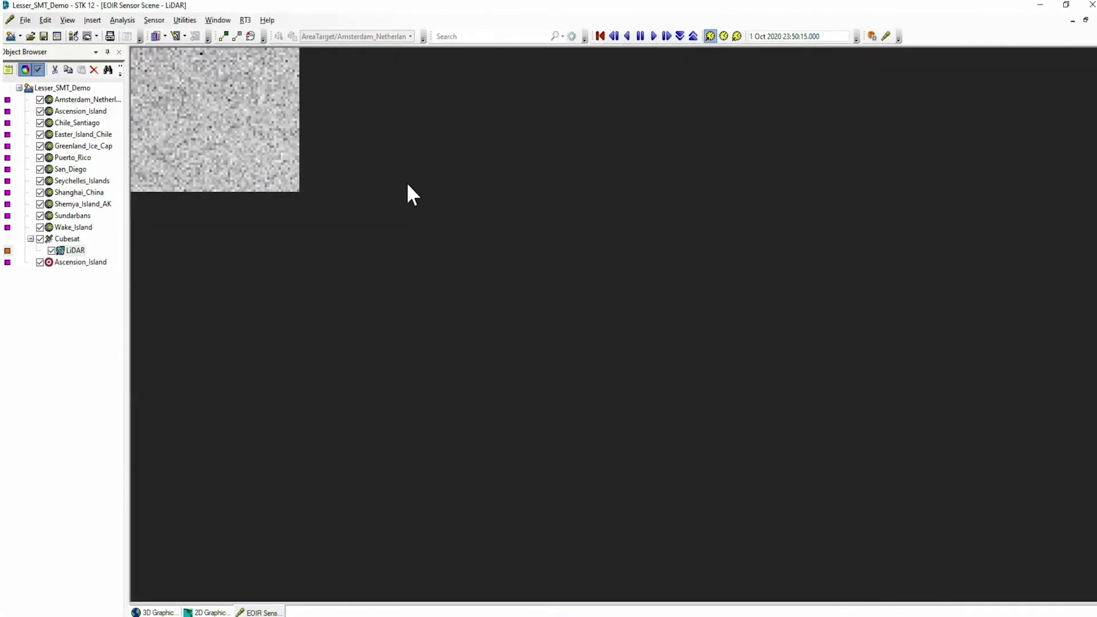
Step: Set the EOIR scene to the BGRY color map with Smoothed detail, reading one scene pixel's pick information before accepting
right_click(258, 107)
left_click(273, 112)
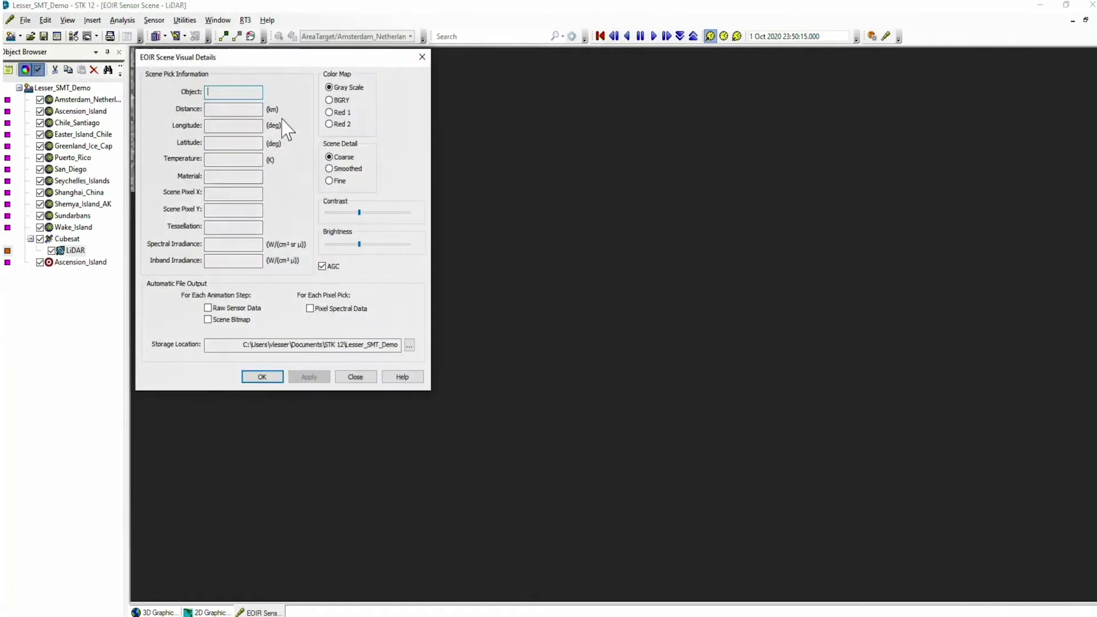
left_click_drag(284, 66, 456, 62)
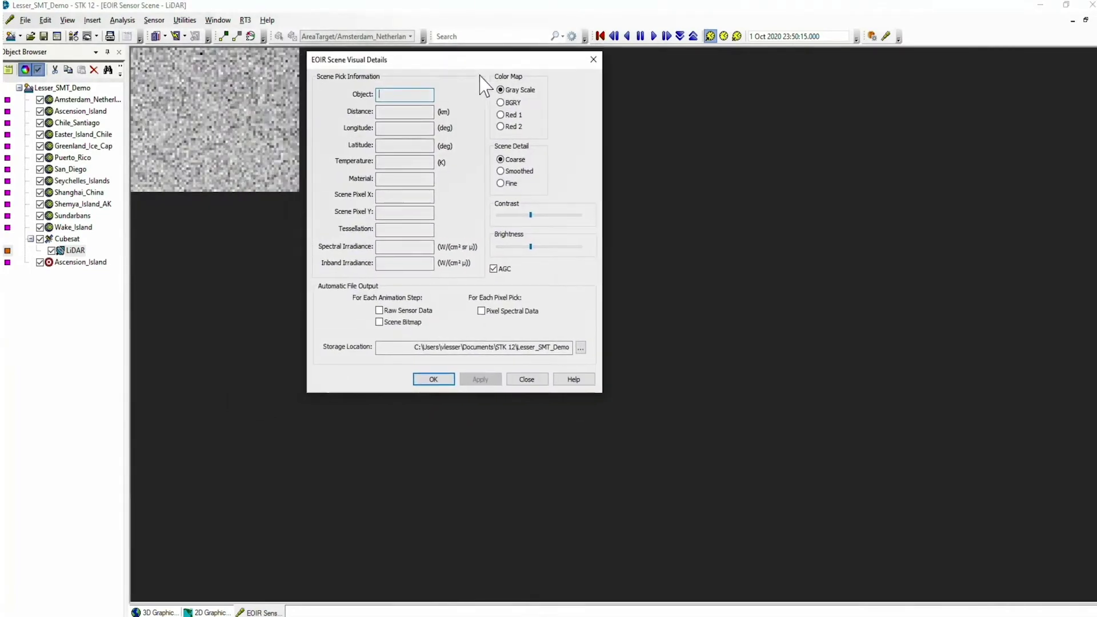
left_click(501, 103)
left_click(500, 172)
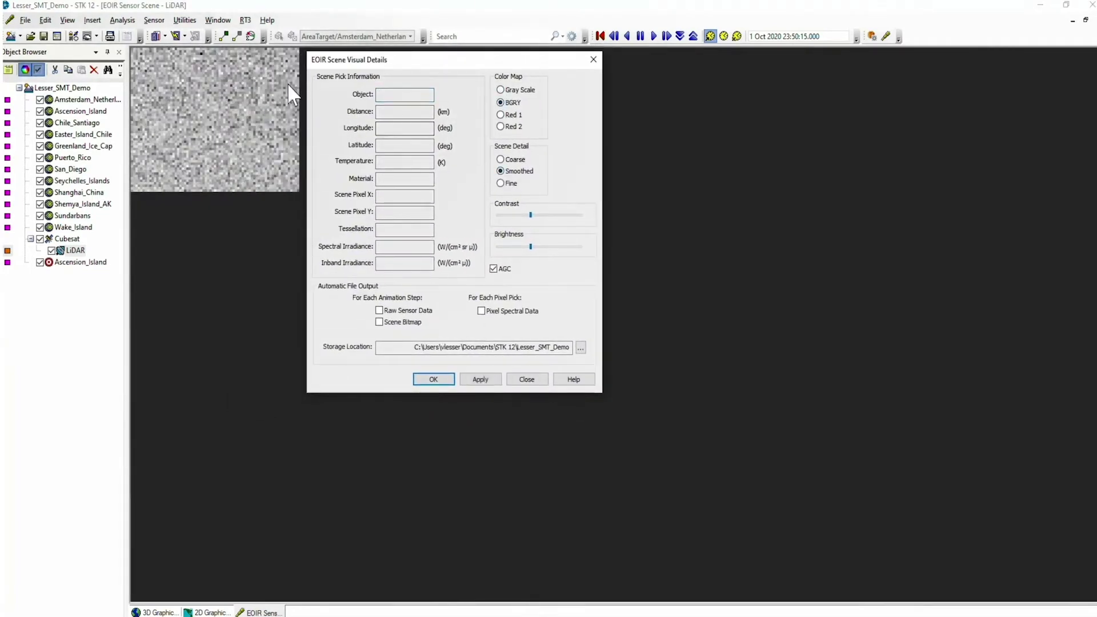
left_click(269, 73)
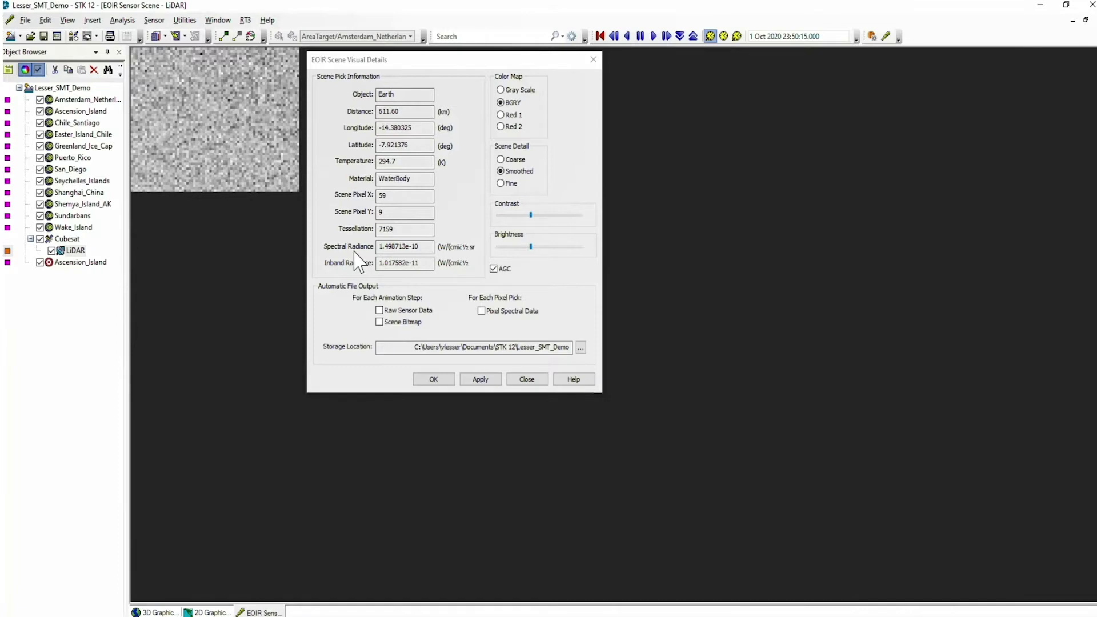
left_click(422, 380)
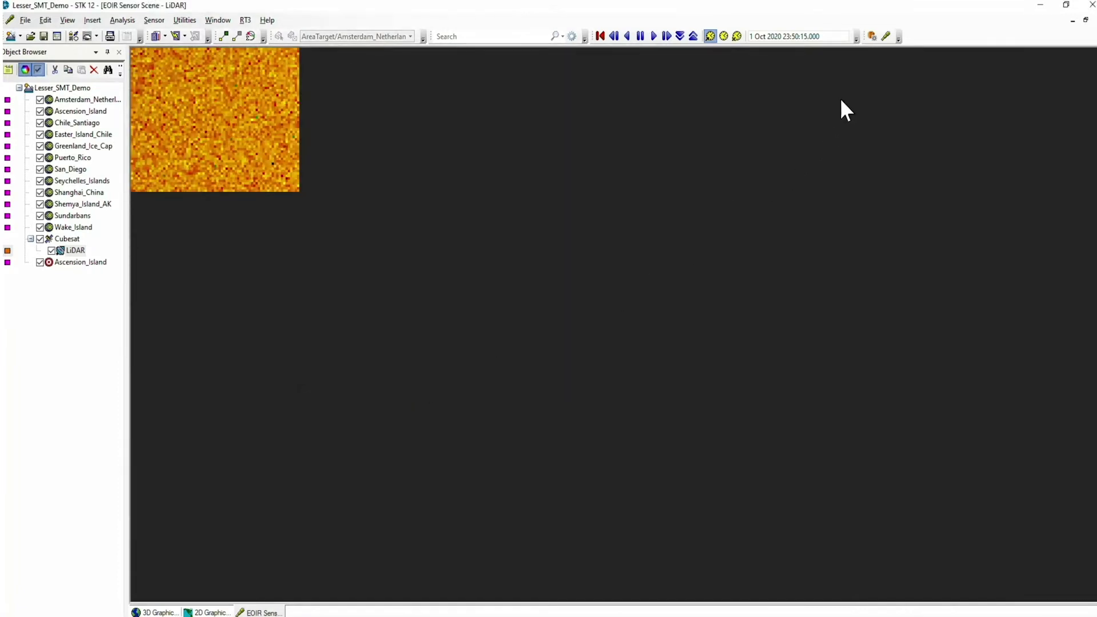
Step: Modify the atmosphere definition of the EOIR configuration and accept the updated configuration
left_click(872, 36)
left_click(634, 303)
left_click(447, 427)
left_click(448, 211)
left_click(453, 277)
left_click(557, 448)
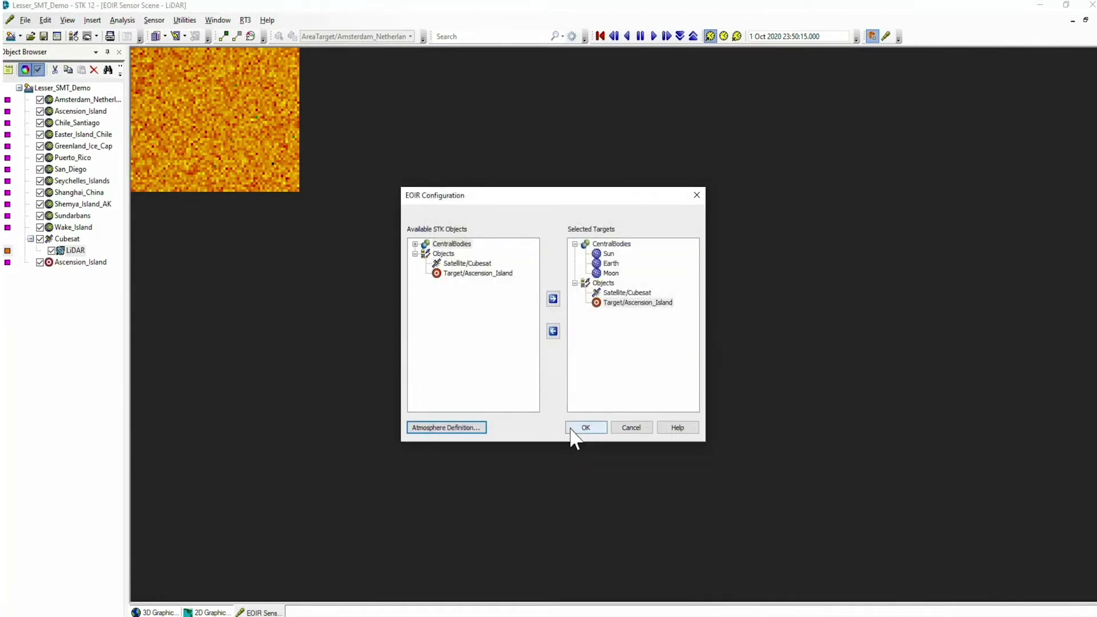
left_click(569, 431)
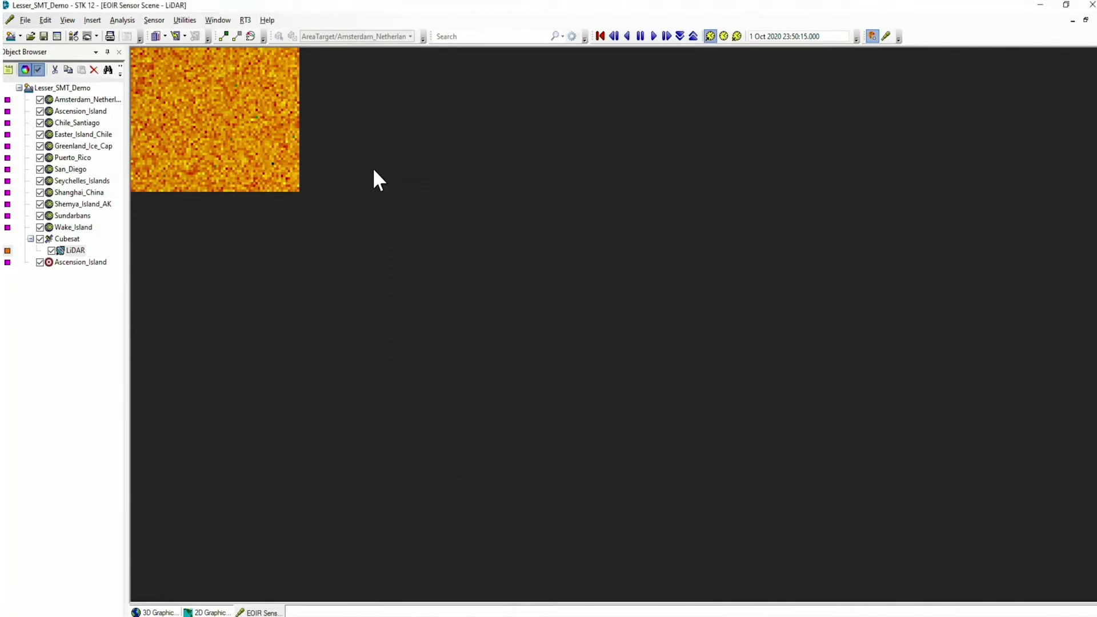
Step: Examine the pick information of a pixel in the LiDAR EOIR scene, including its spectral and inband radiance
right_click(279, 68)
left_click(291, 76)
left_click_drag(279, 65, 445, 65)
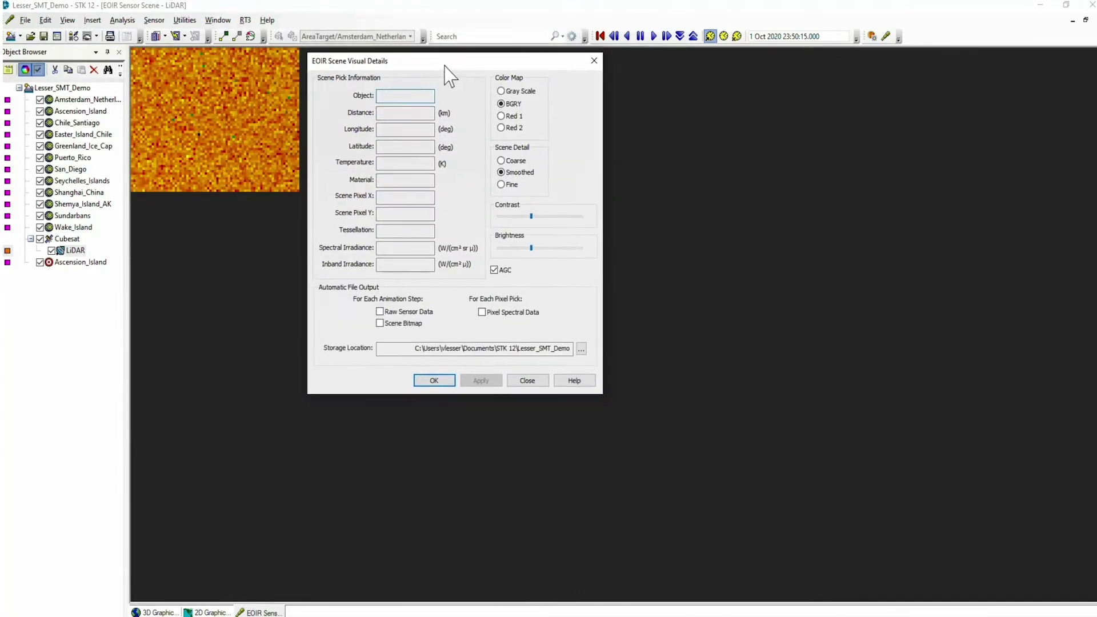
left_click(277, 69)
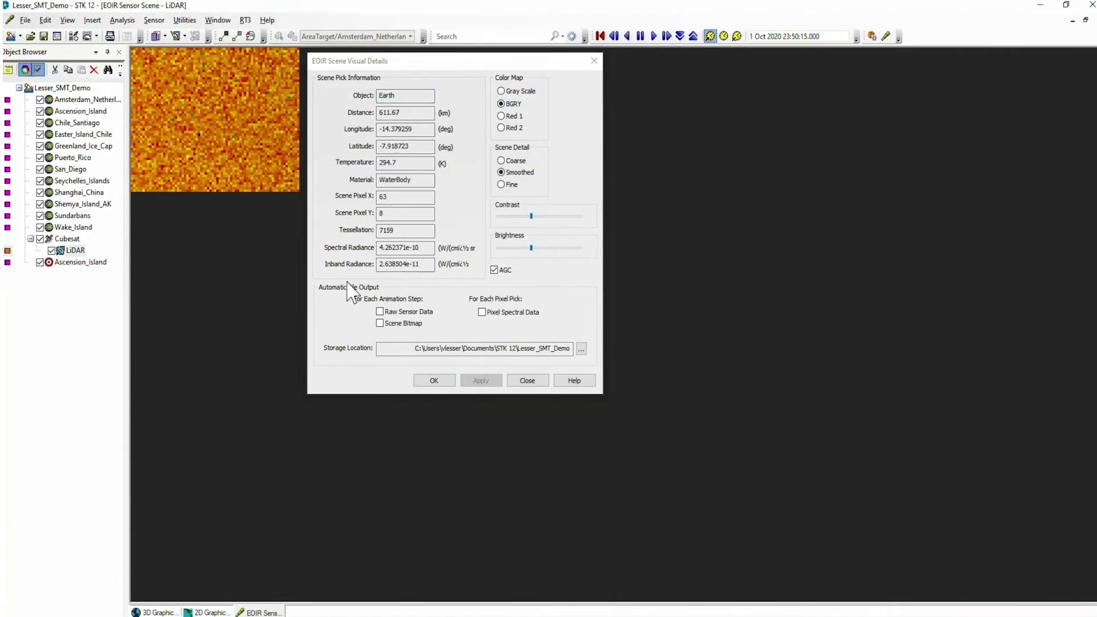
left_click(433, 381)
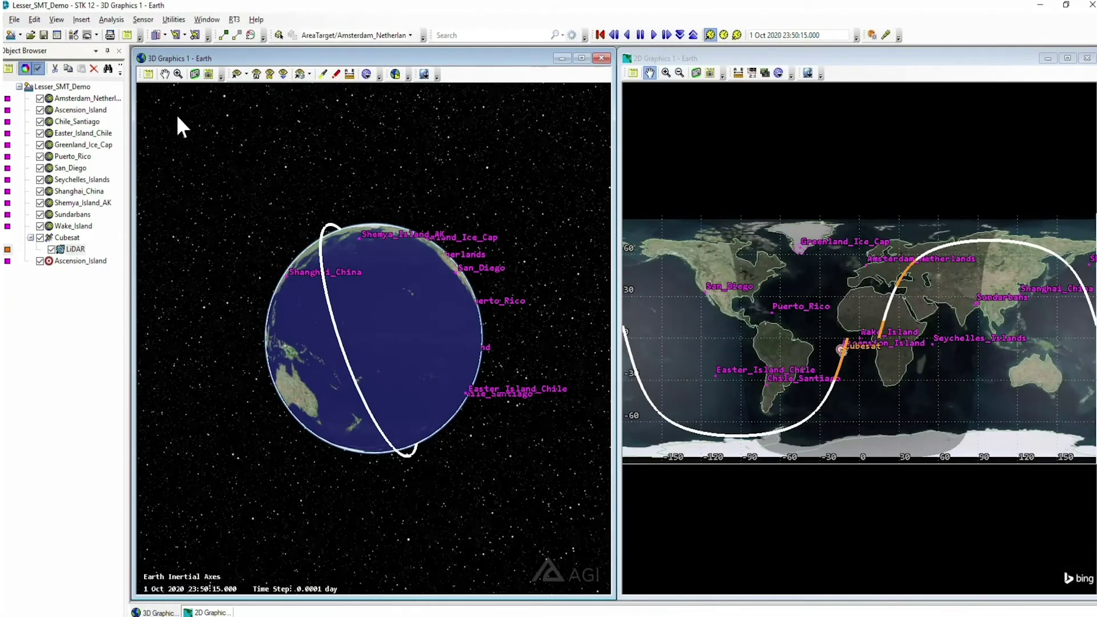
Step: Insert a default constellation into the scenario and rename it LiDAR
left_click(81, 19)
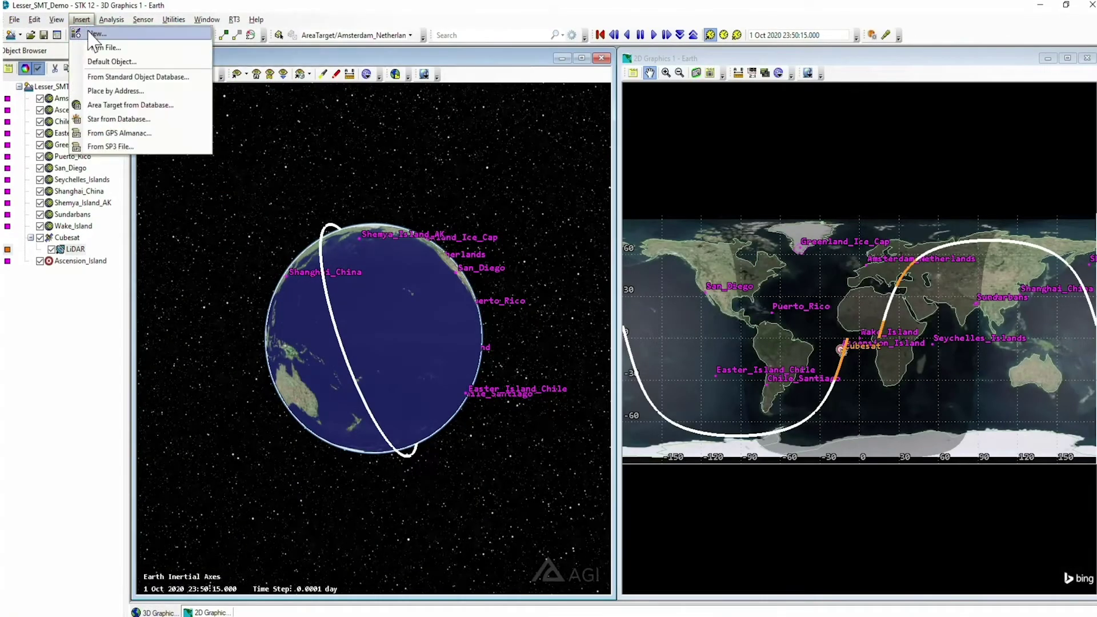
left_click(98, 48)
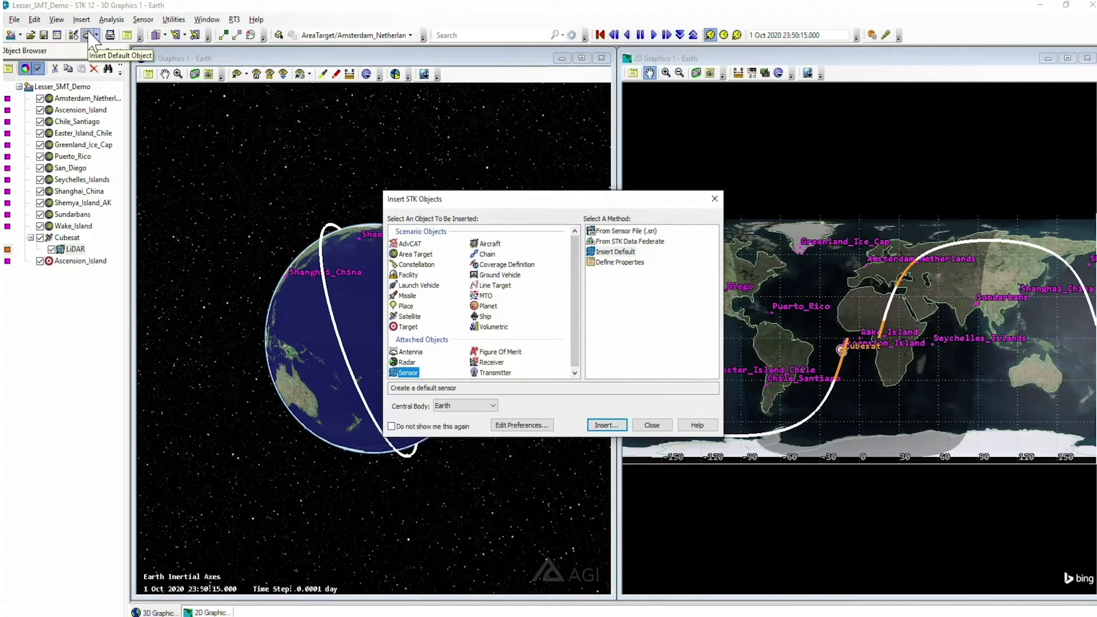
left_click(416, 264)
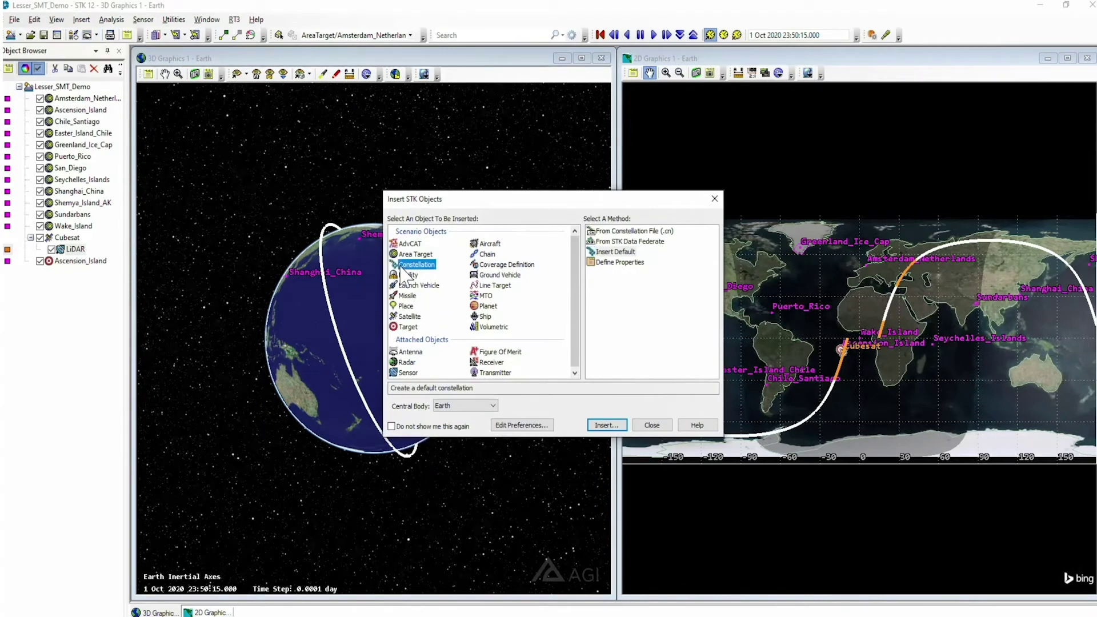
left_click(607, 424)
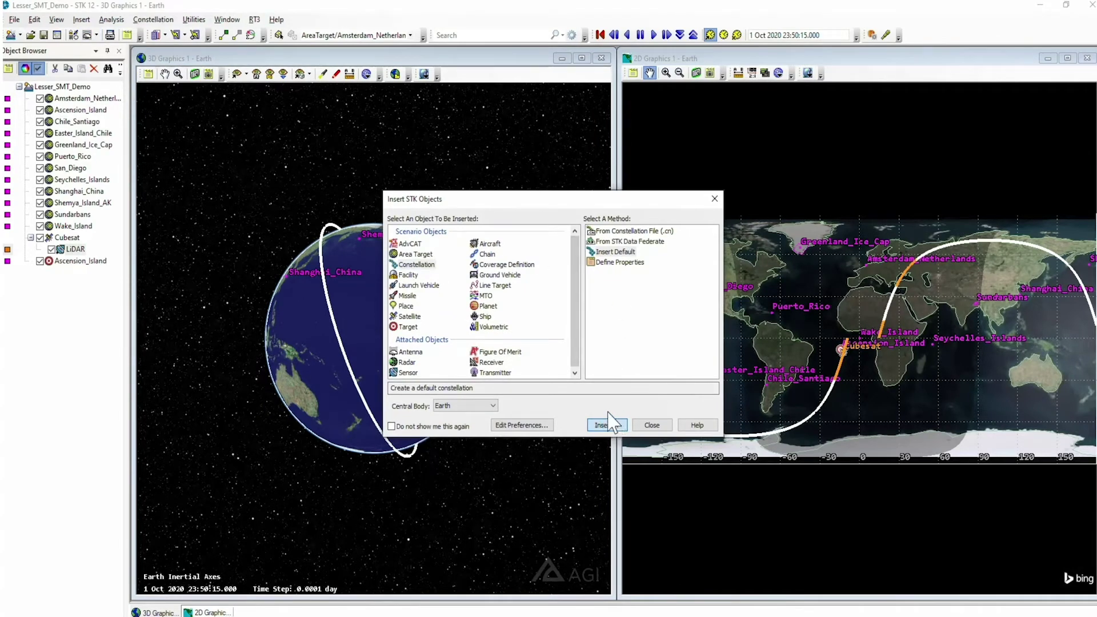
left_click(652, 425)
right_click(64, 239)
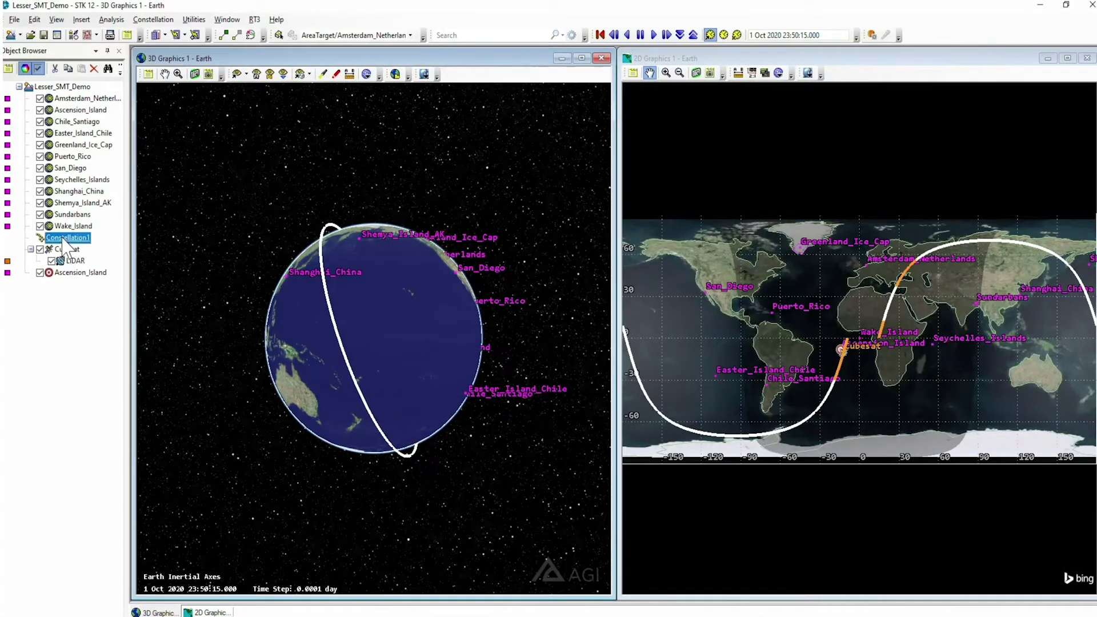
left_click(114, 373)
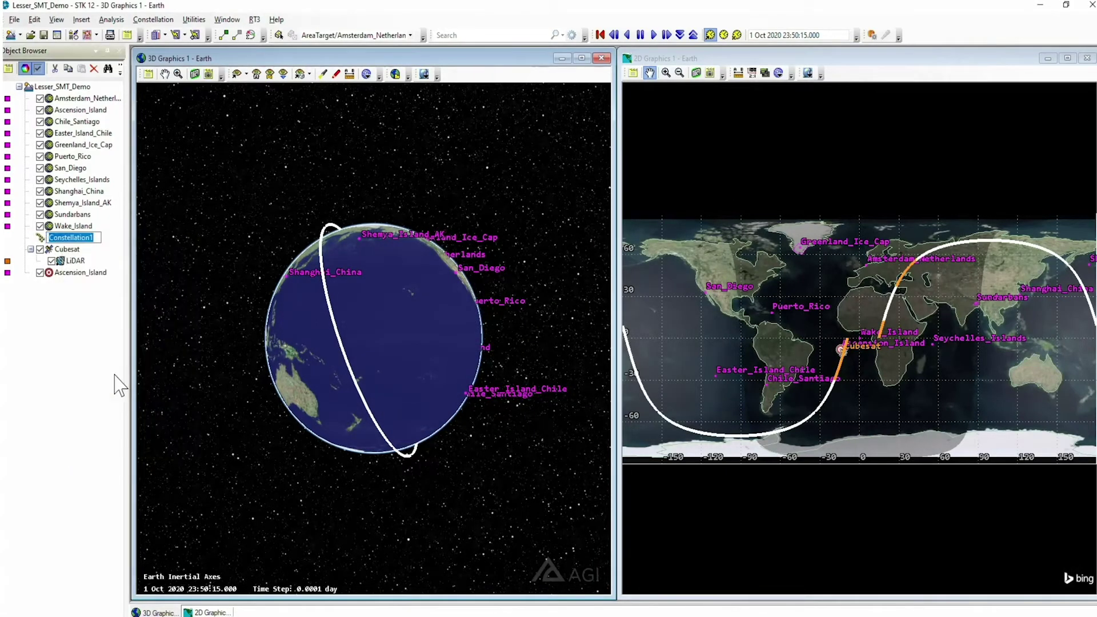
type("LiDAR")
key("Return")
Step: Insert a default coverage definition and attach a default figure of merit to it
left_click(81, 20)
left_click(90, 36)
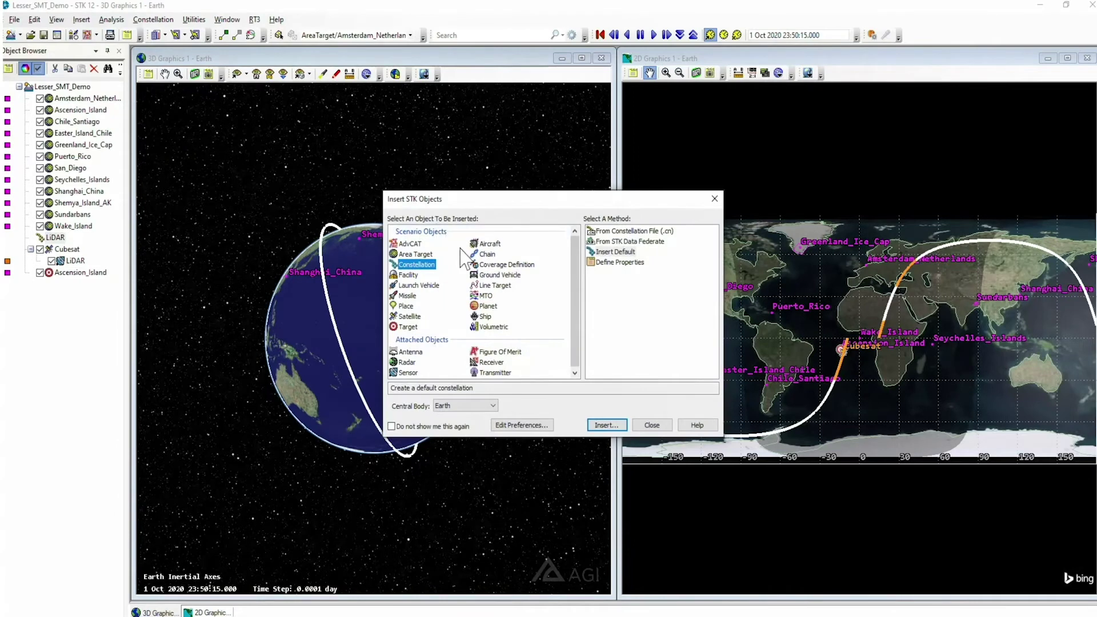
left_click(485, 265)
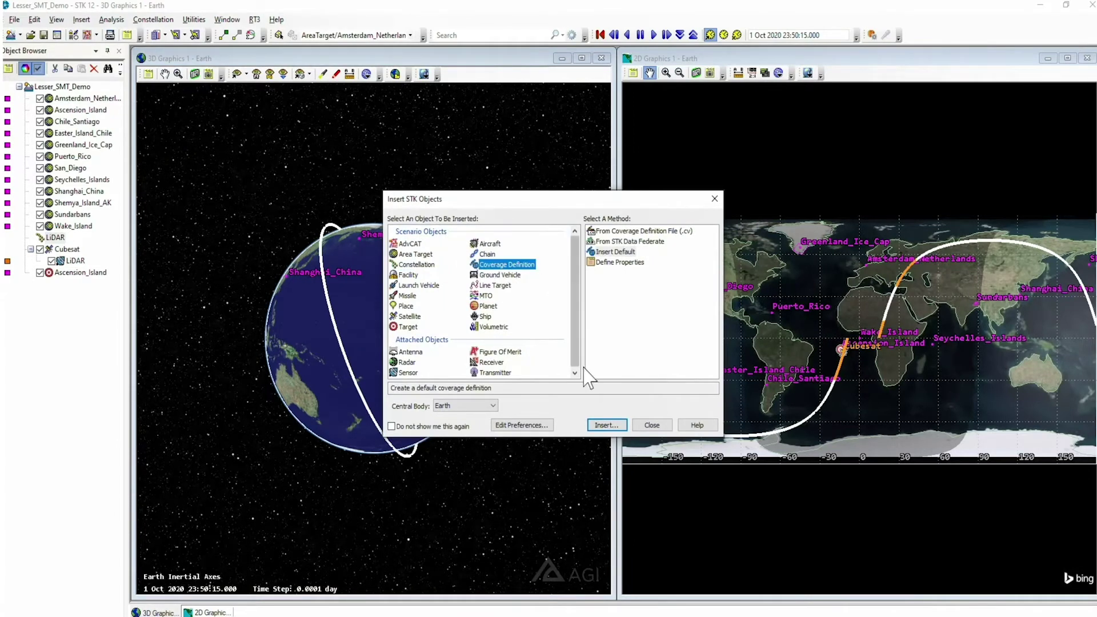
left_click(604, 424)
left_click(501, 352)
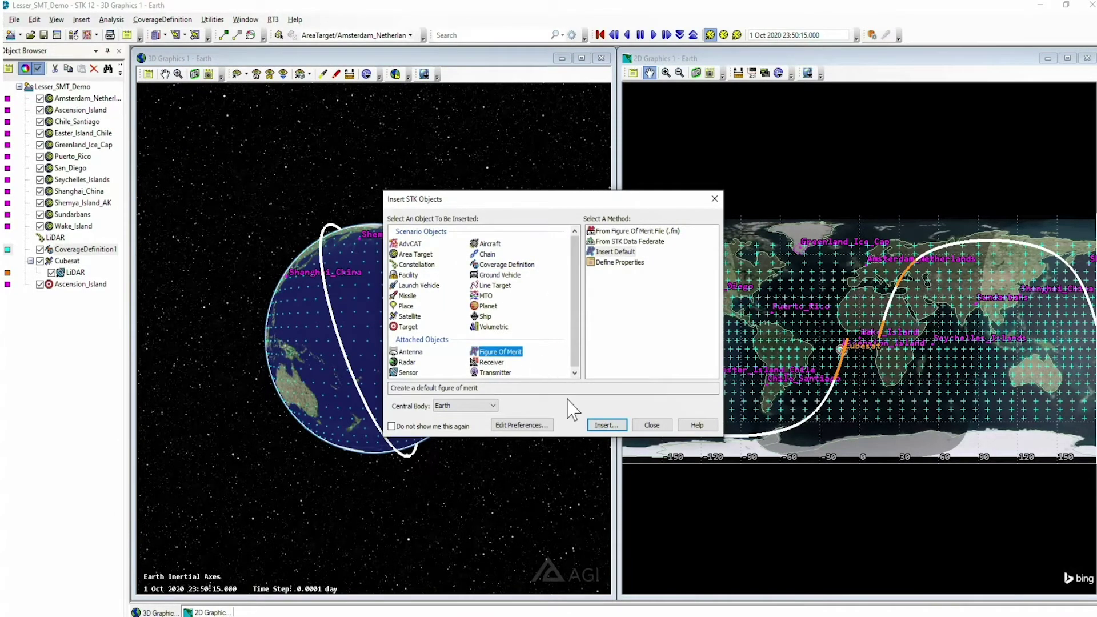
left_click(605, 425)
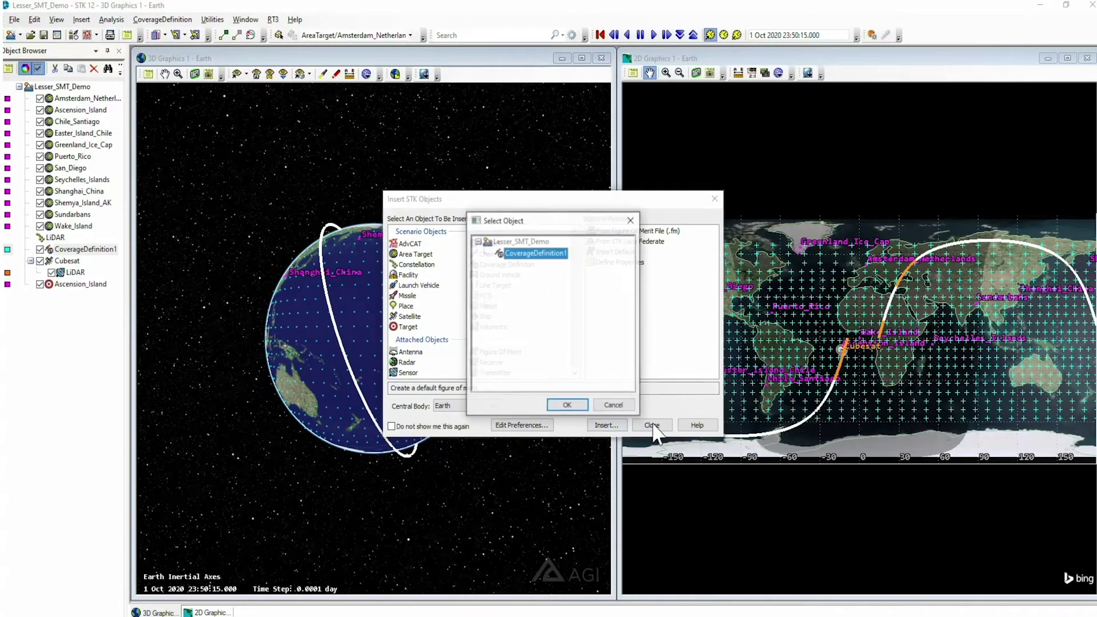
left_click(569, 406)
left_click(651, 426)
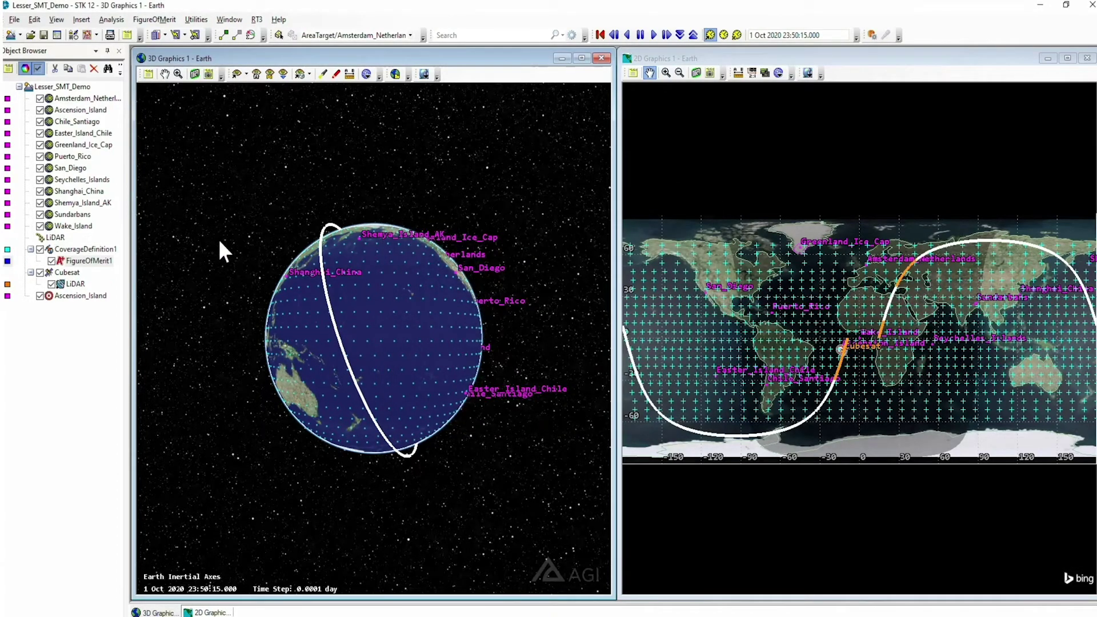
Step: Set the coverage definition's grid area of interest to Custom Regions and select all area targets as its regions
left_click(106, 251)
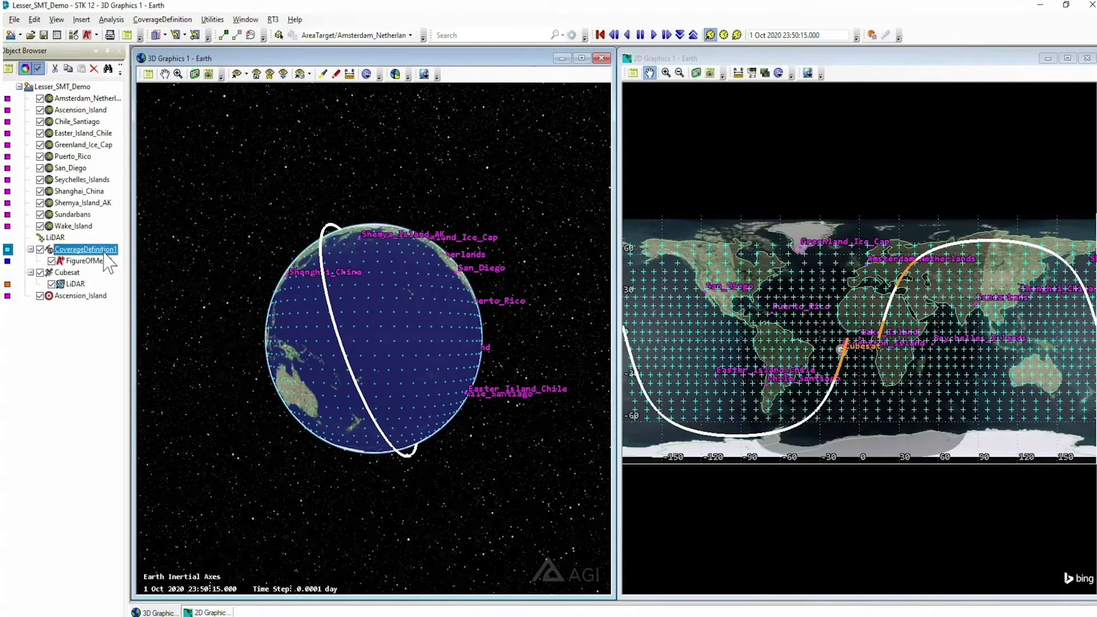
double_click(104, 251)
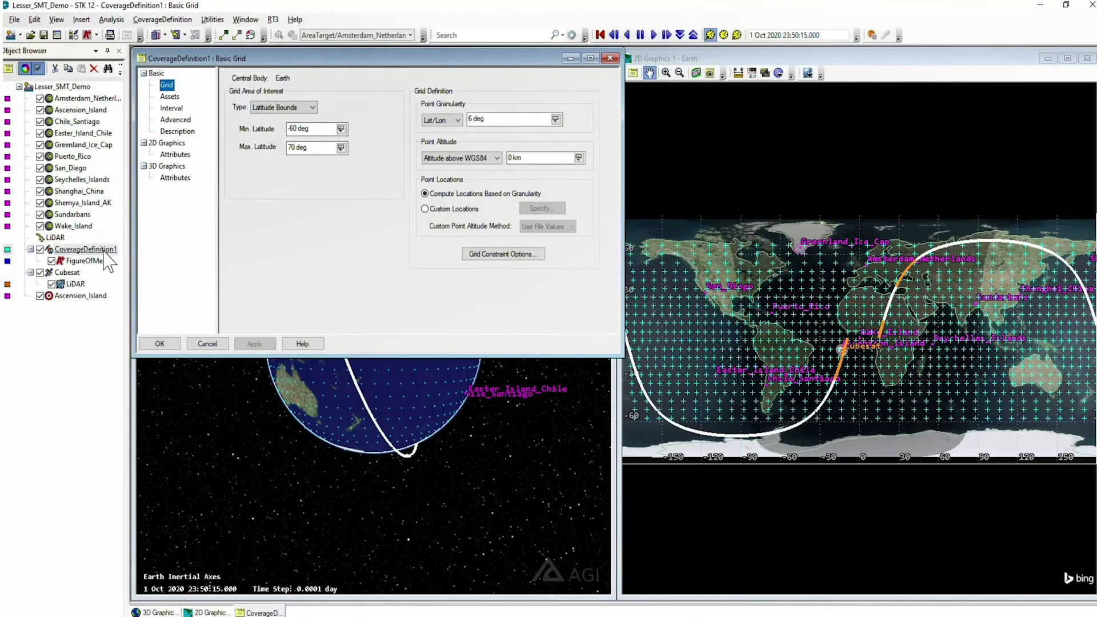
left_click(285, 108)
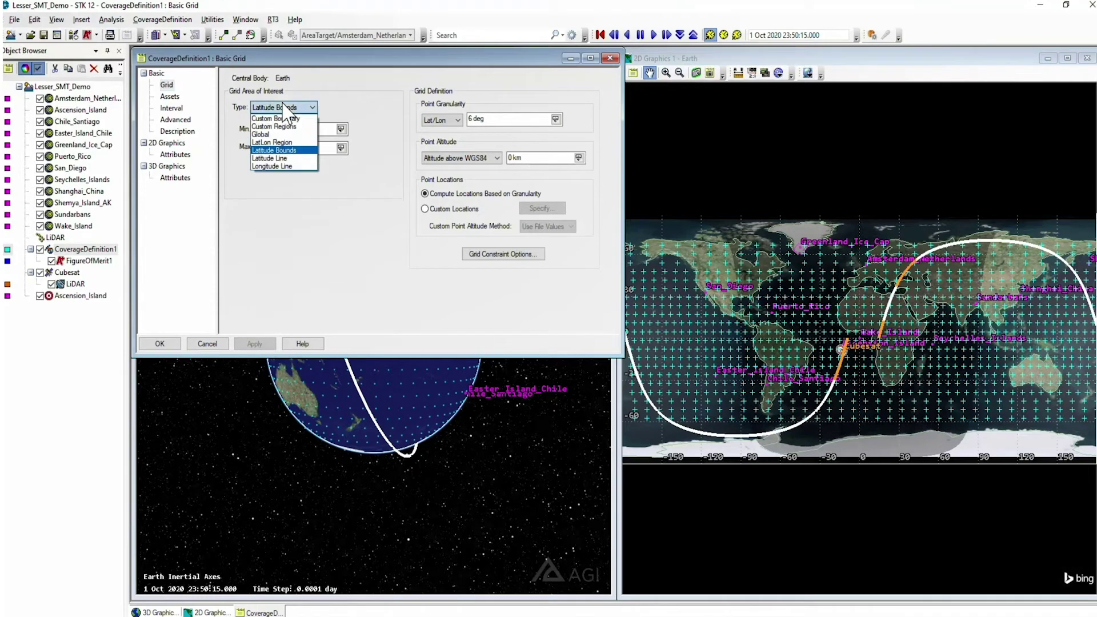
left_click(273, 126)
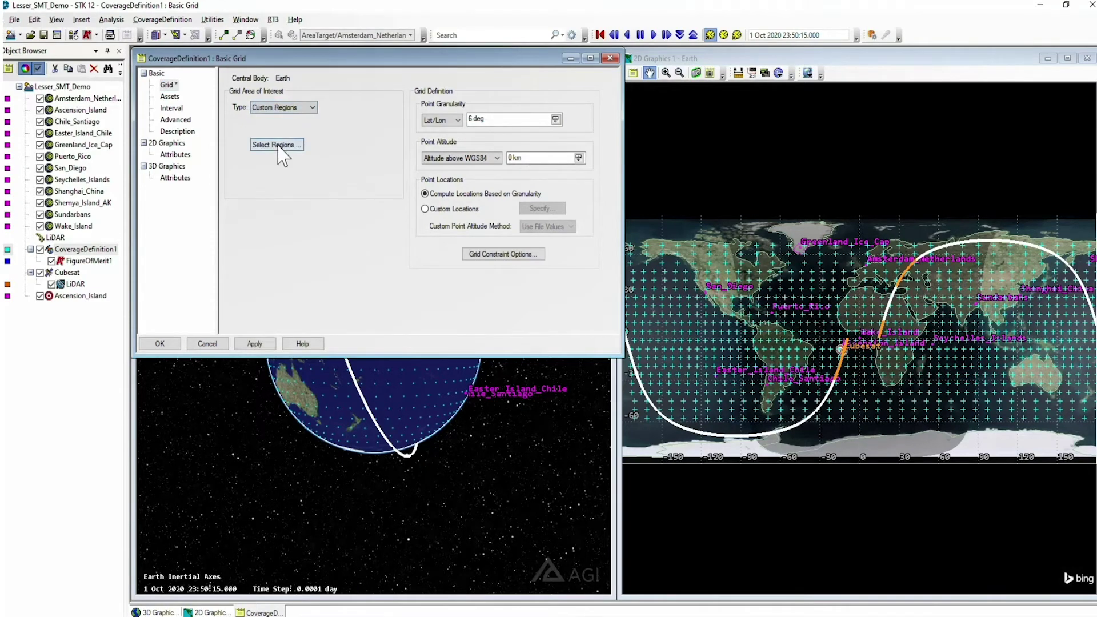
left_click(276, 145)
left_click(505, 277)
scroll(506, 289, "down", 3)
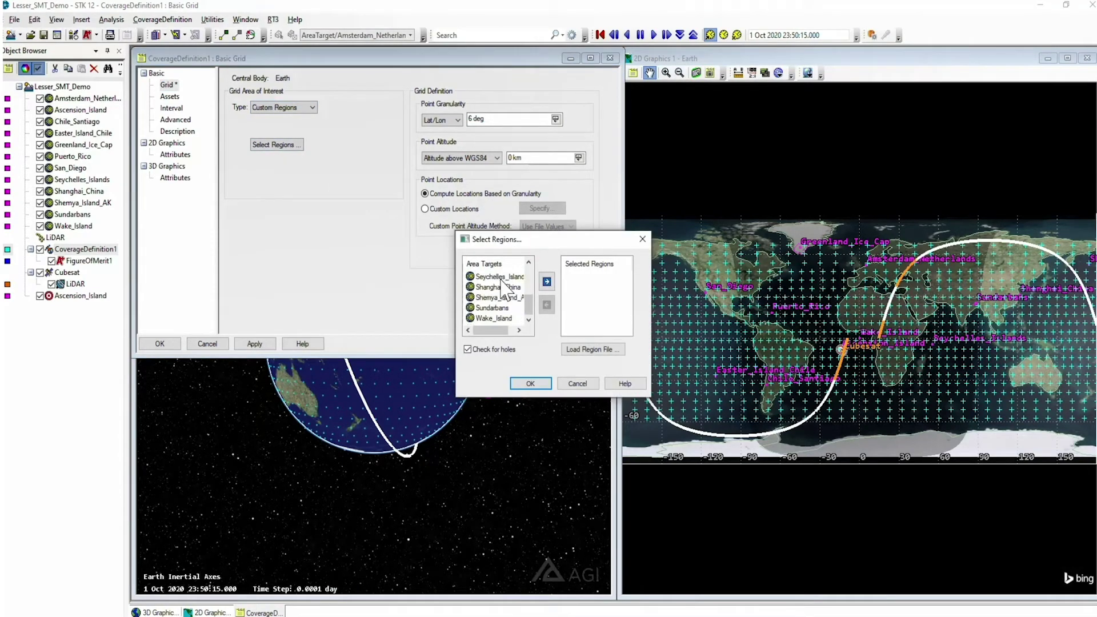
left_click(495, 318, "shift")
left_click(547, 281)
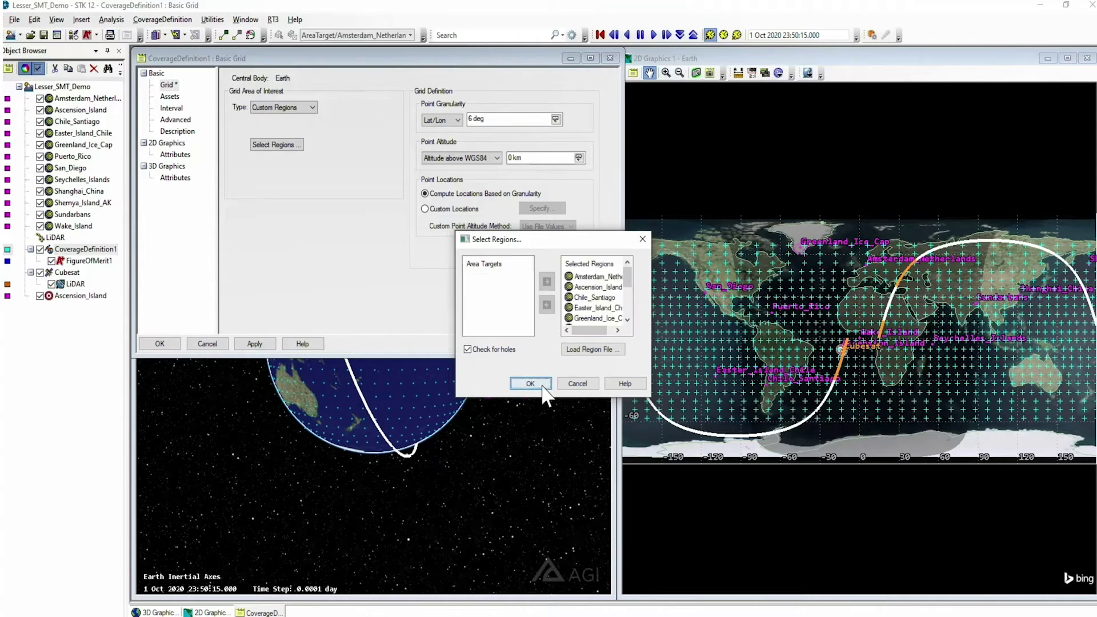
left_click(542, 386)
Step: Set the coverage grid's Lat/Lon point granularity to 0.1 deg and accept the coverage definition's properties
left_click(474, 119)
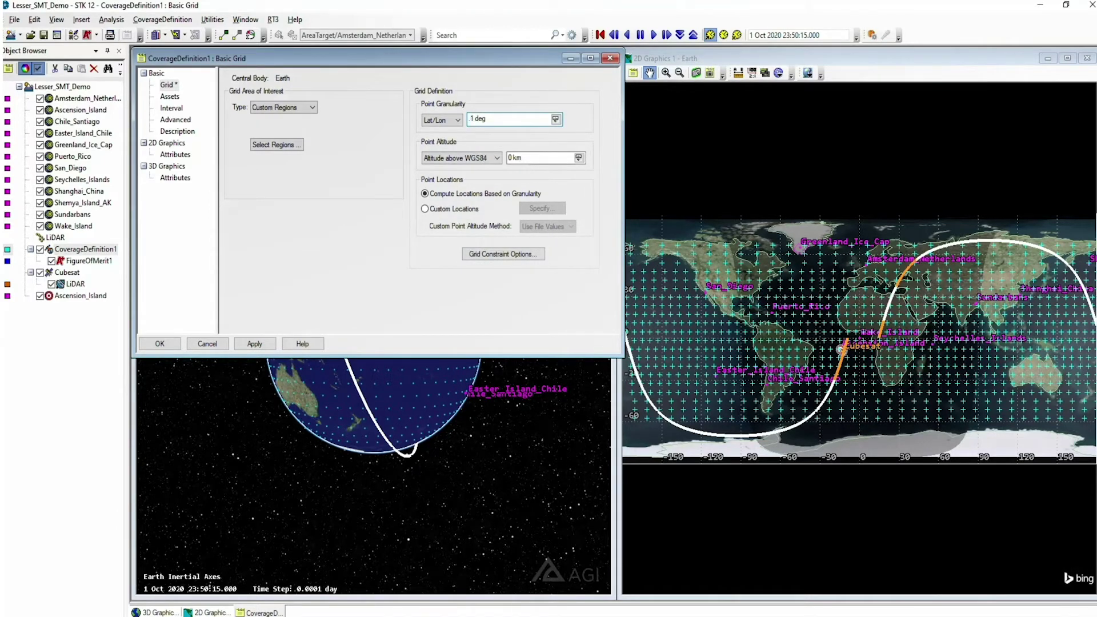
type(".1")
left_click(170, 96)
left_click(160, 343)
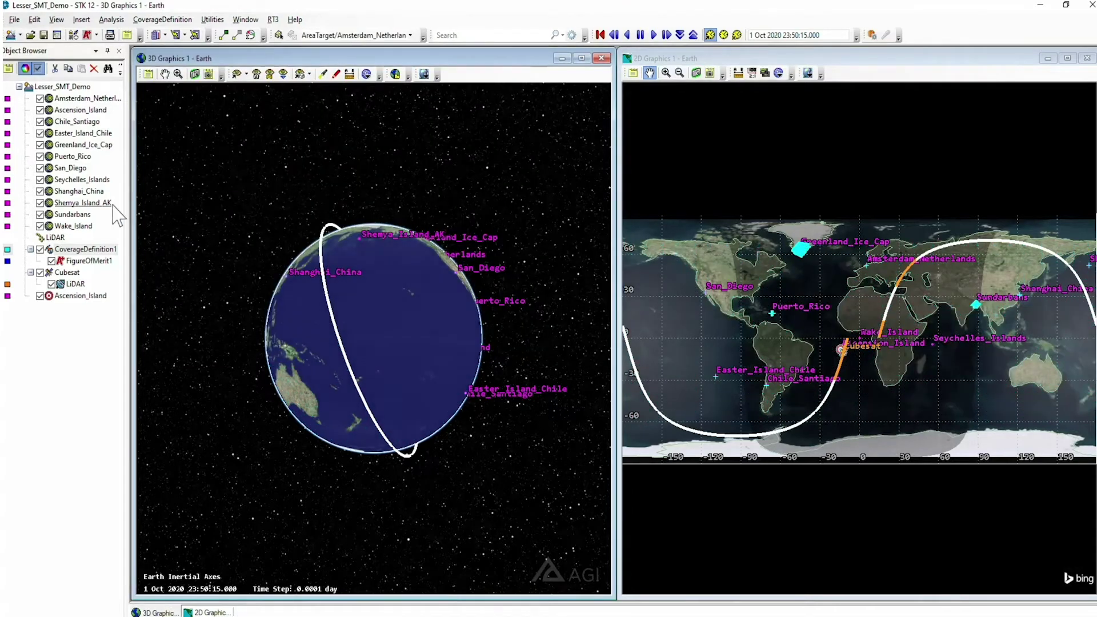
Step: Assign the Cubesat/LiDAR sensor to the LiDAR constellation, filtering the available objects by Sensor
left_click(60, 239)
right_click(57, 235)
left_click(83, 246)
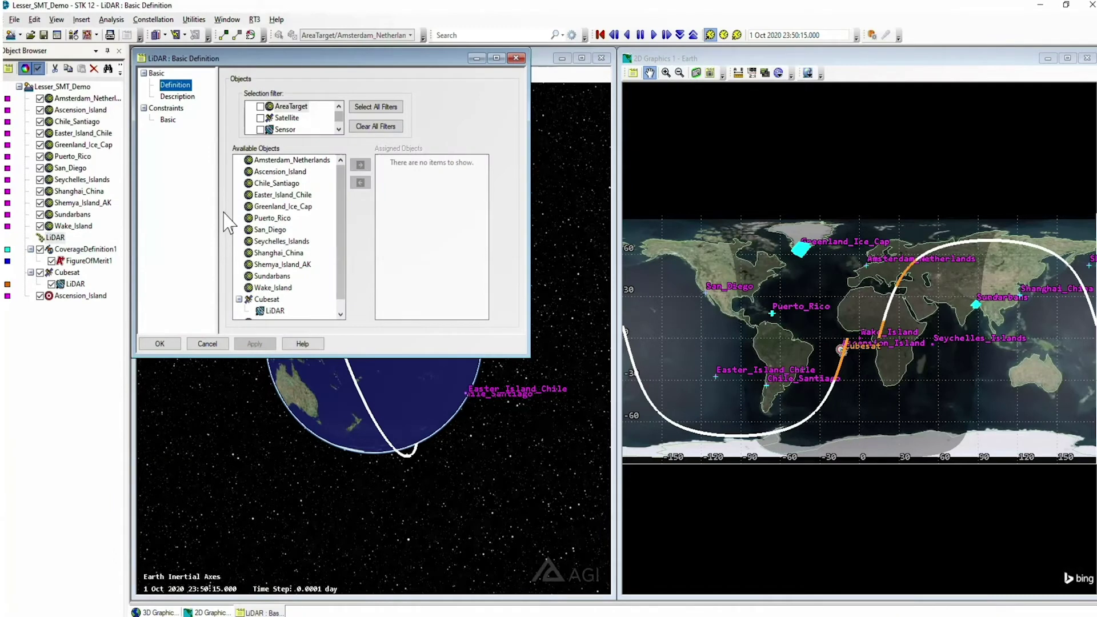
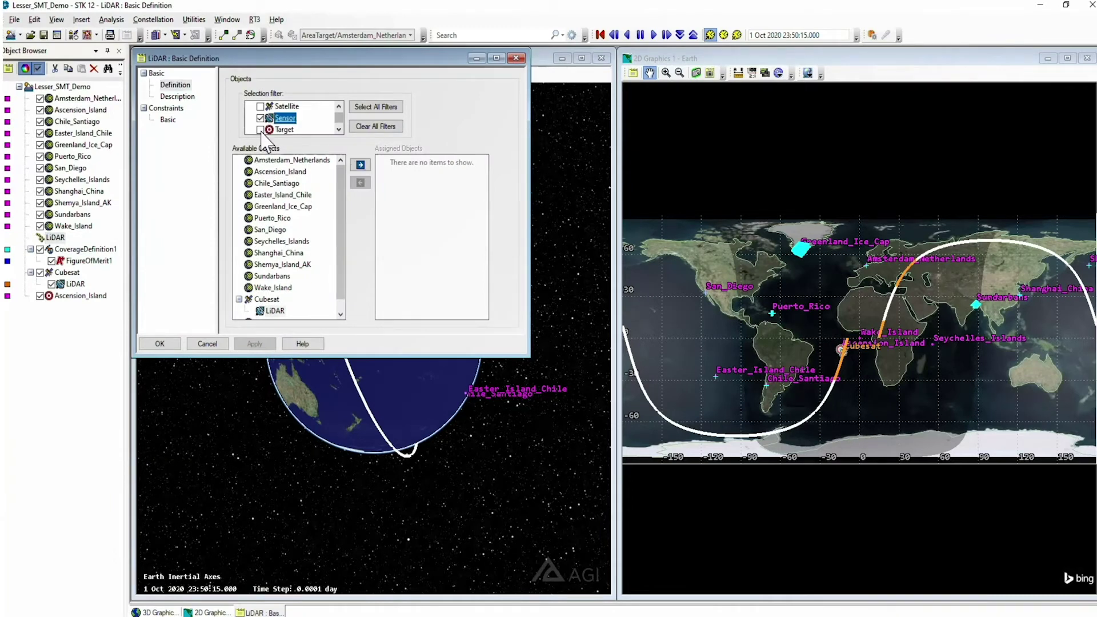
left_click(360, 165)
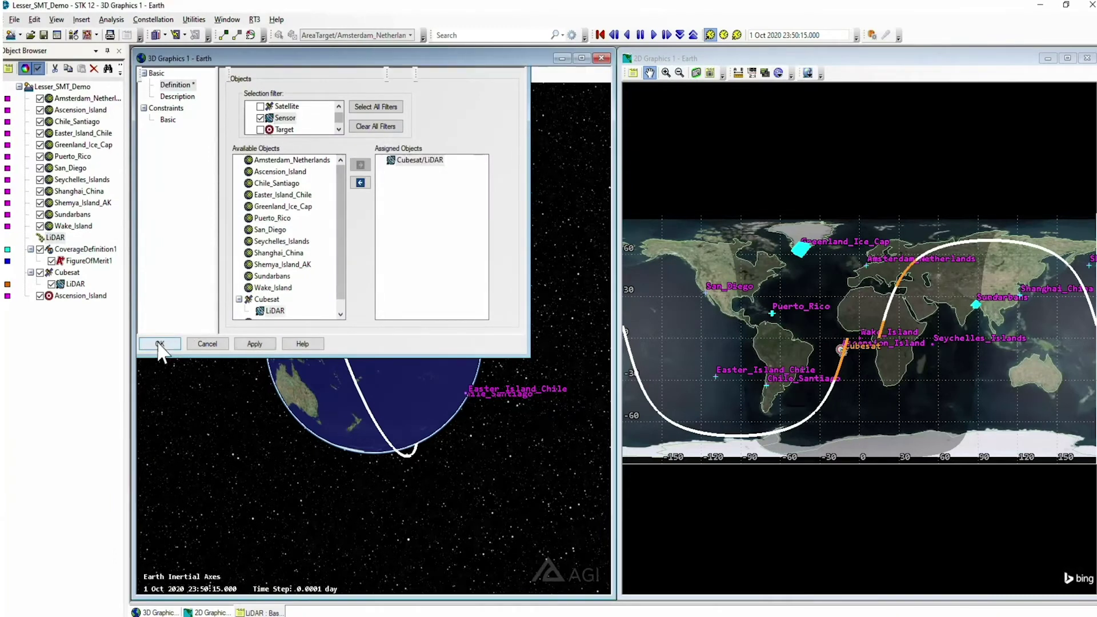
Step: Accept the constellation's properties and assign the LiDAR constellation as an asset of the coverage definition
left_click(161, 344)
left_click(95, 249)
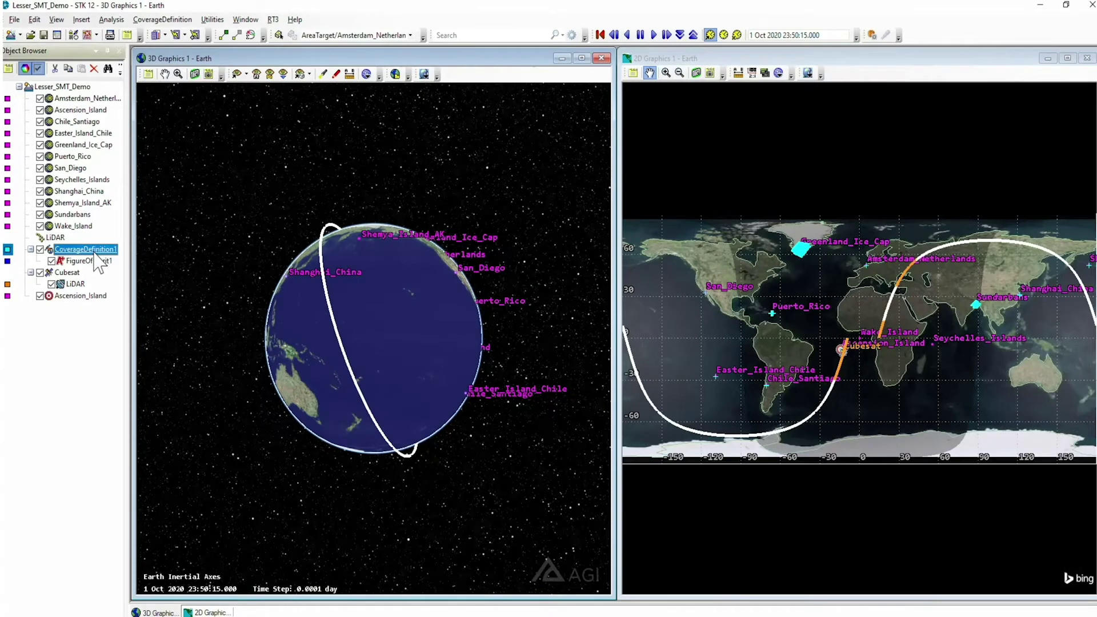
right_click(93, 249)
left_click(117, 256)
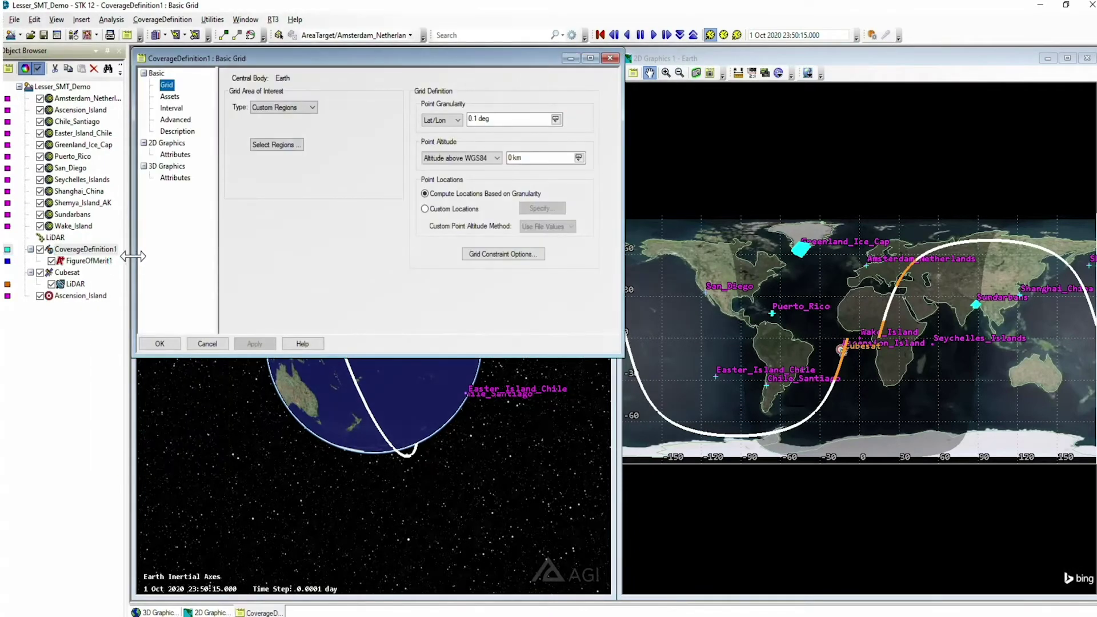
left_click(590, 58)
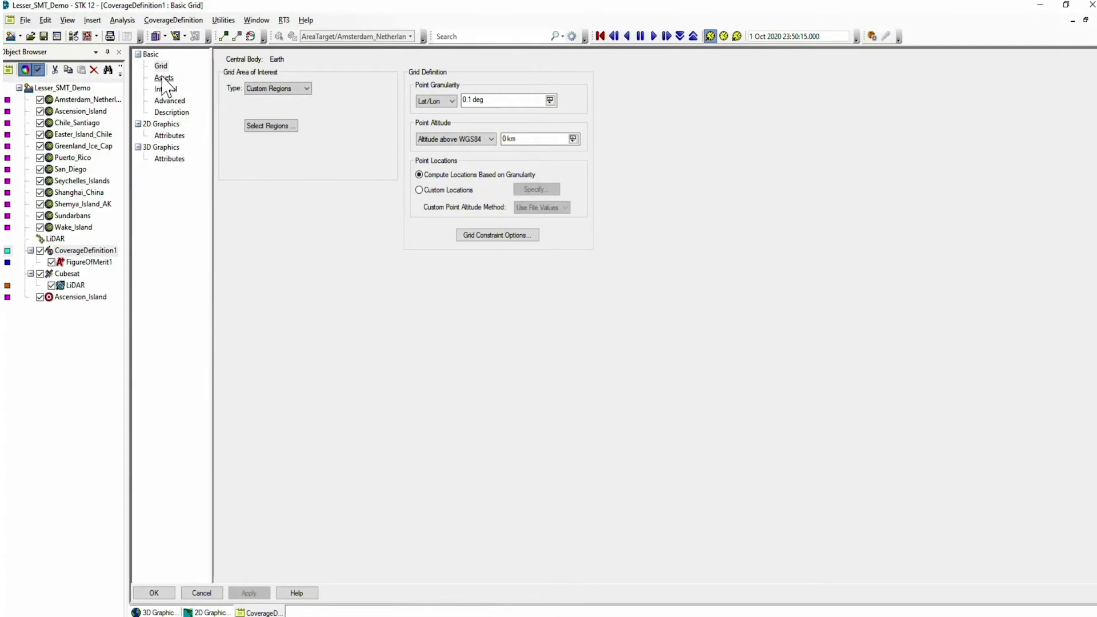
left_click(164, 78)
left_click(257, 76)
left_click(456, 85)
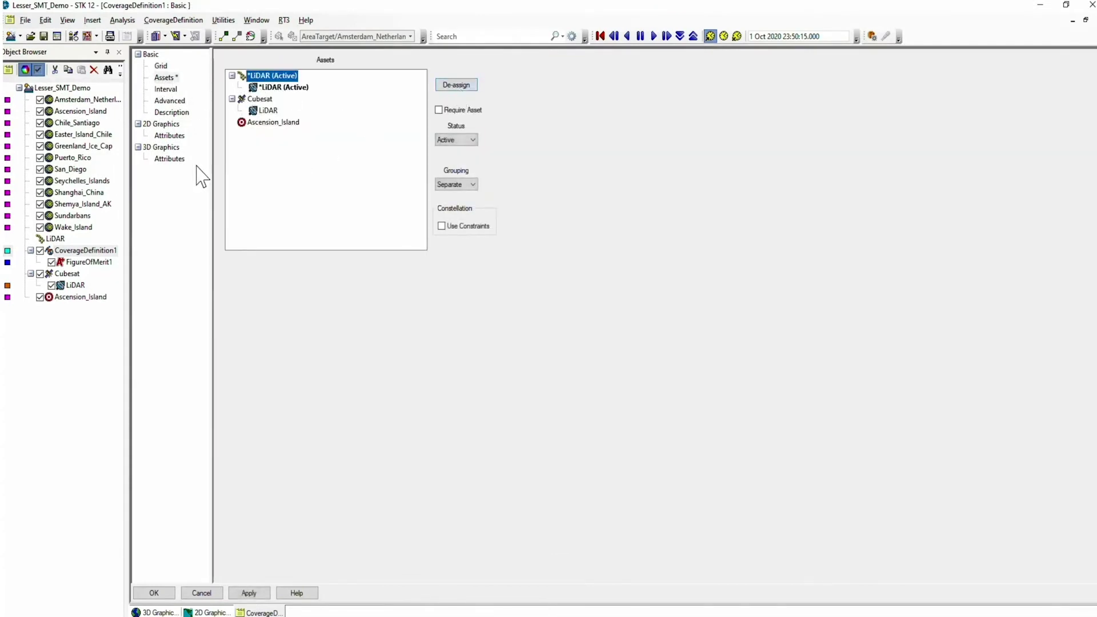
Step: Turn off the coverage definition's 3D grid graphics and accept its properties
left_click(170, 158)
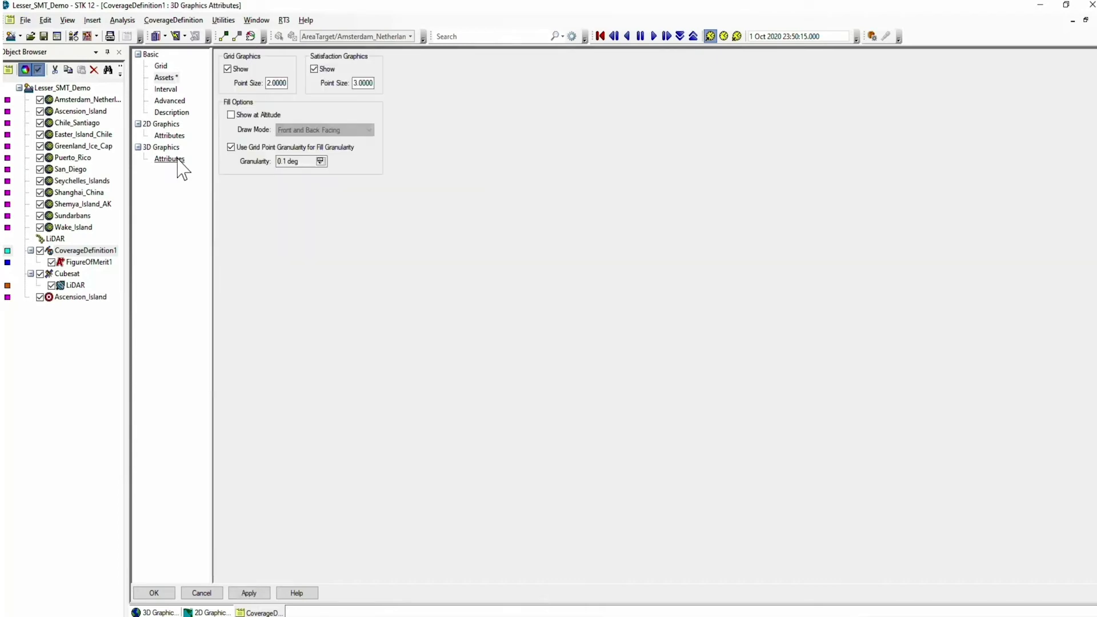
left_click(228, 69)
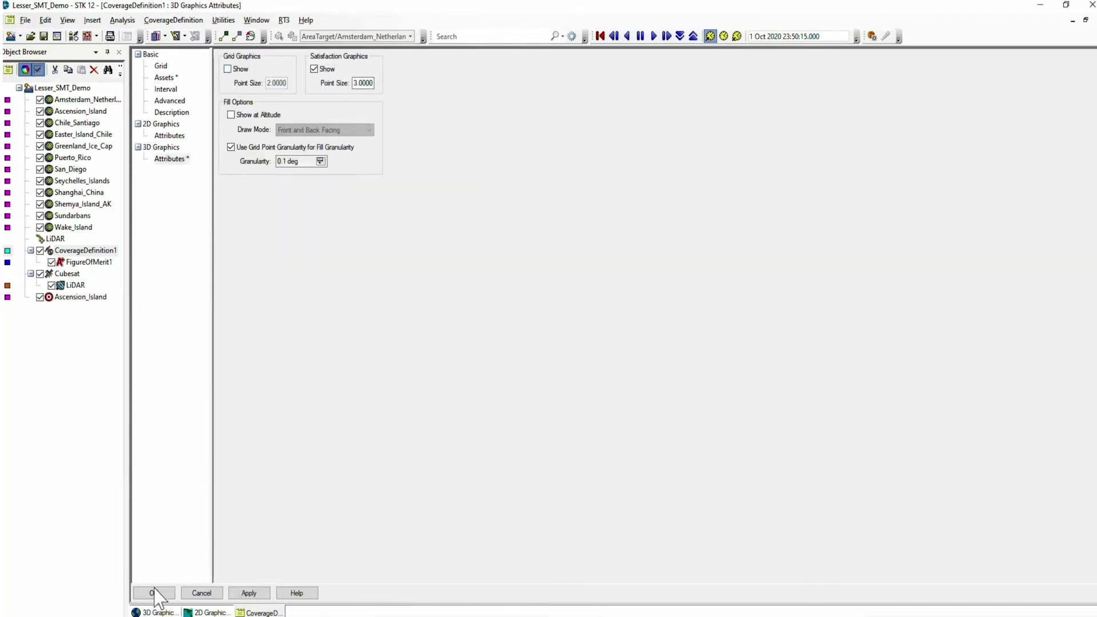
key("Return")
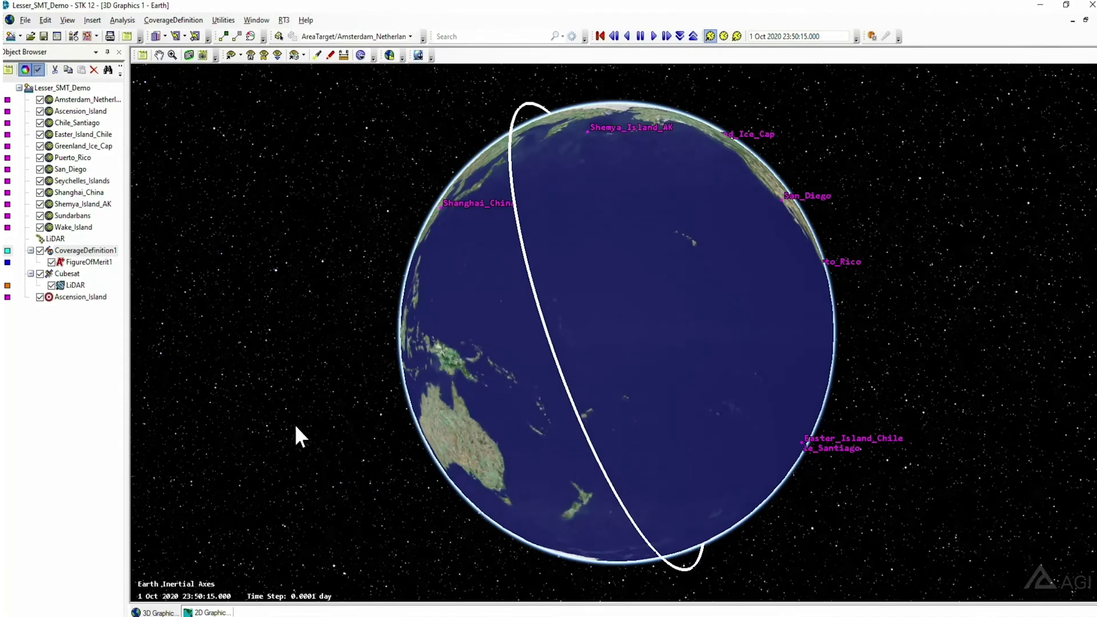
Step: Set the figure of merit's definition type to Revisit Time
left_click_drag(412, 376, 931, 497)
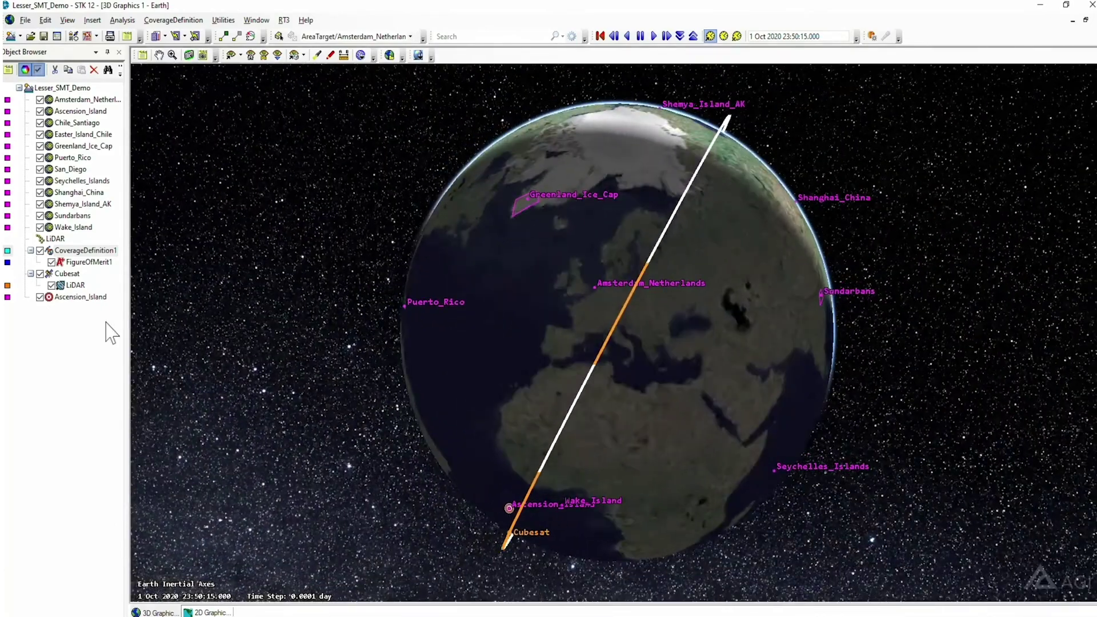
left_click(77, 264)
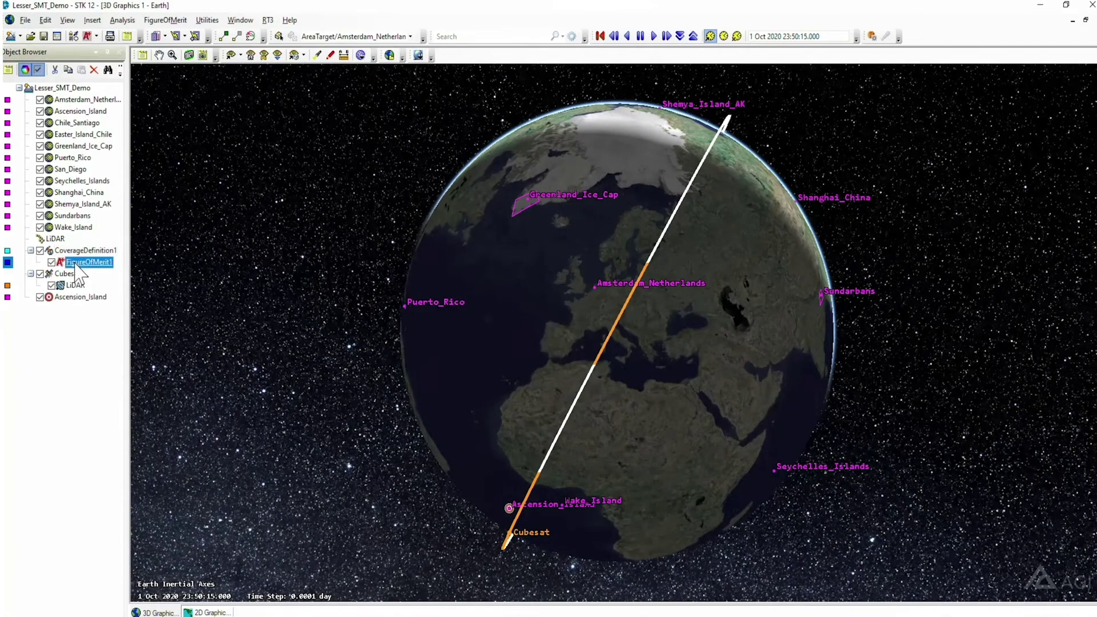
right_click(76, 272)
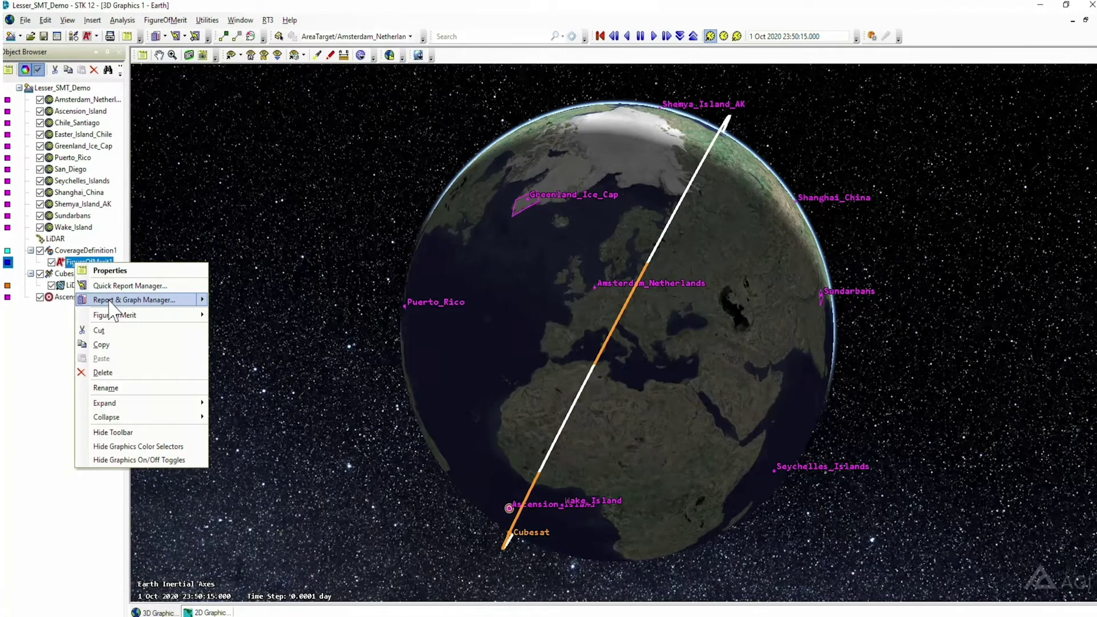
left_click(109, 271)
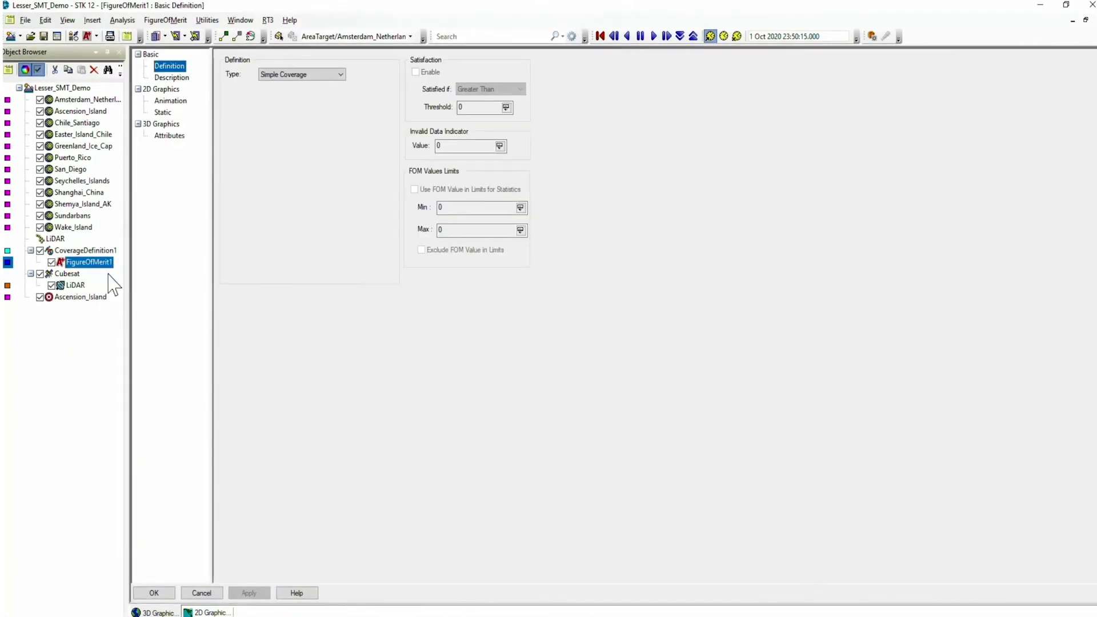
left_click(313, 74)
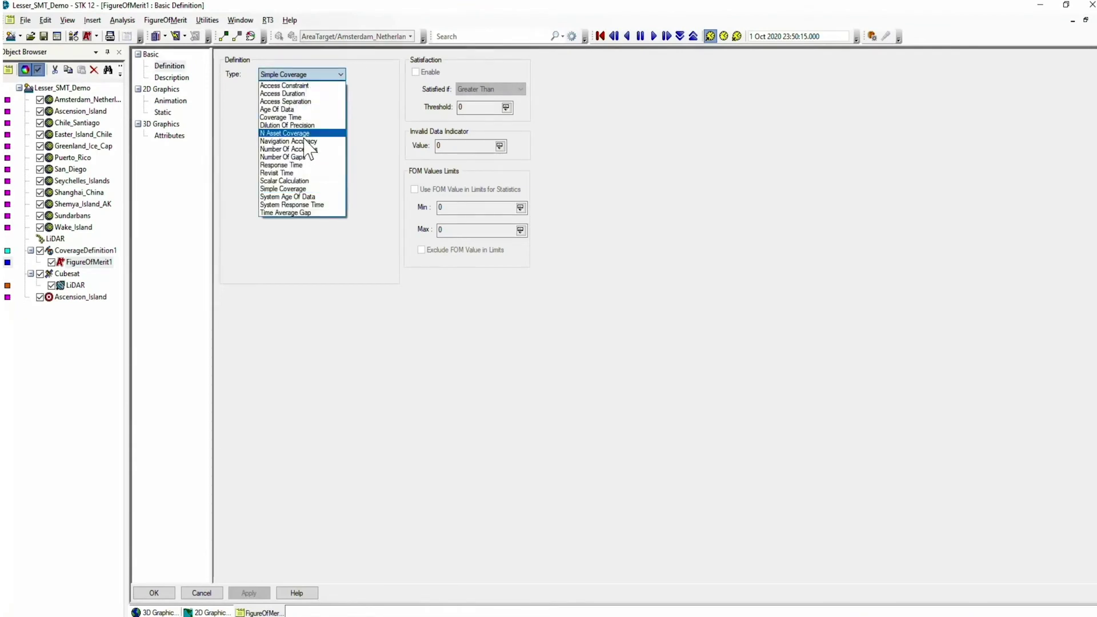
left_click(303, 173)
Step: Enable satisfaction for the figure of merit, satisfied if Less Than a threshold of 1 day
left_click(415, 72)
left_click(485, 89)
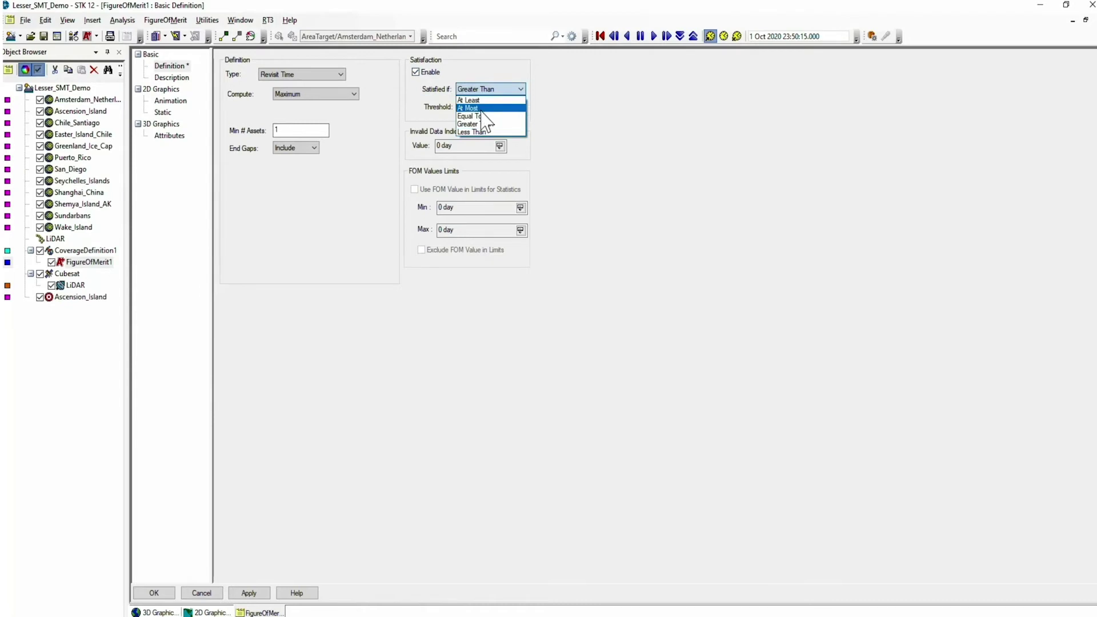
left_click(469, 132)
left_click(462, 107)
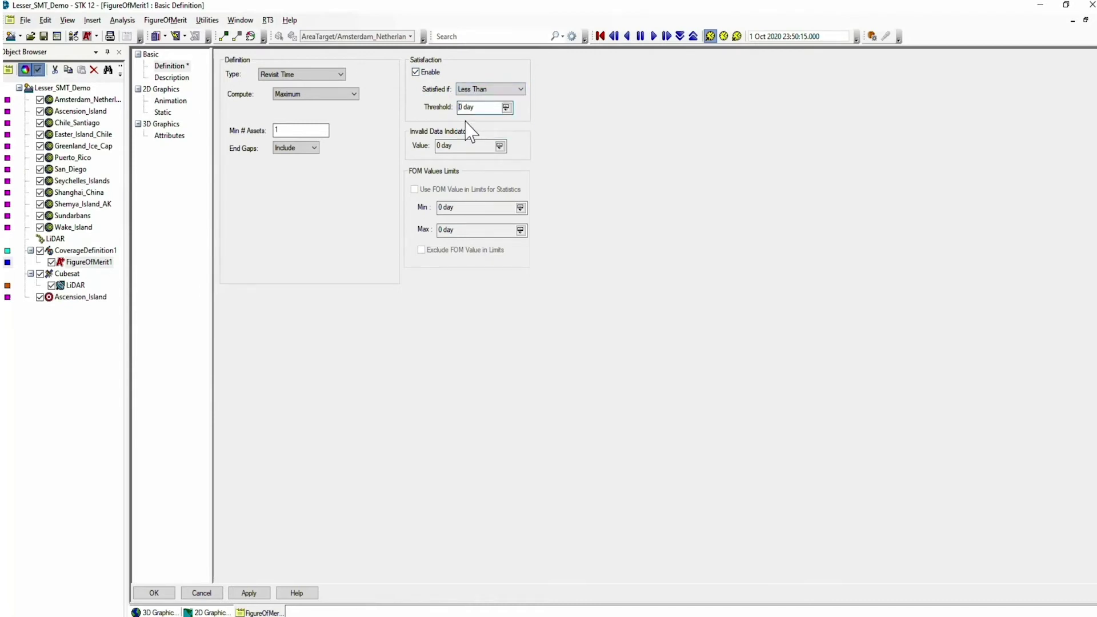
type("1")
Step: Turn off the figure of merit's 2D animation graphics and show its static graphics as filled-area contours
left_click(173, 101)
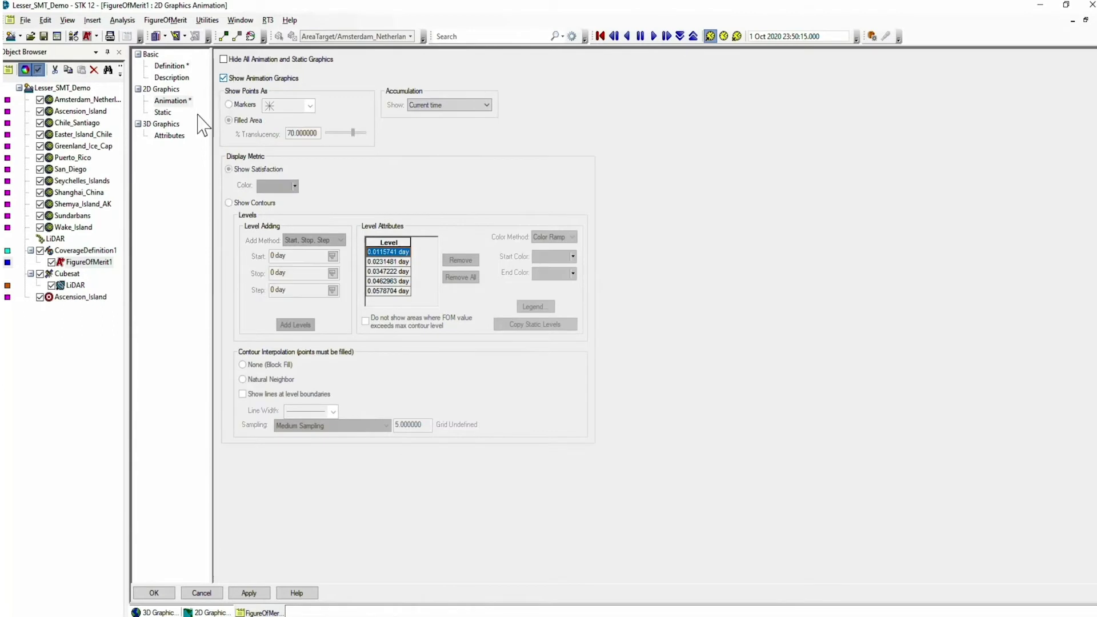
left_click(162, 112)
left_click(229, 103)
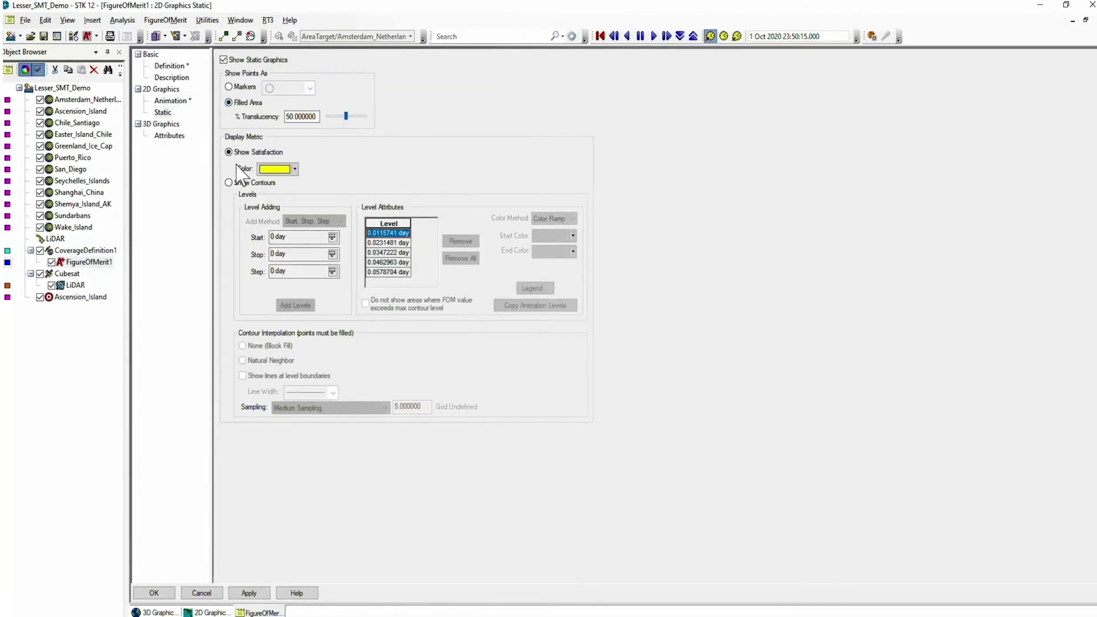
left_click(229, 183)
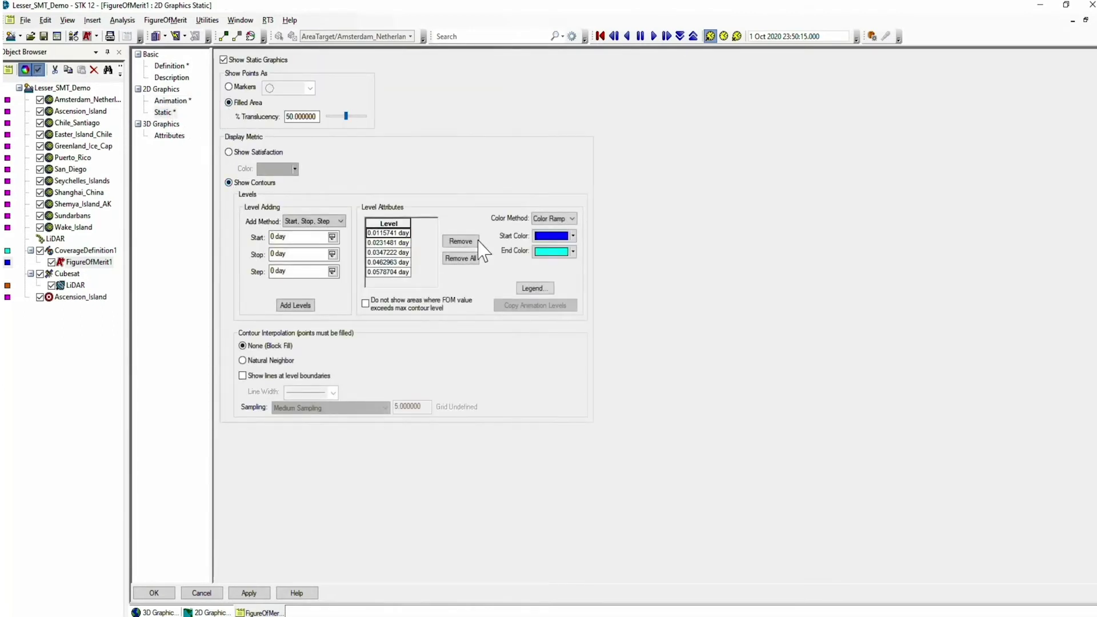
Step: Give the static contours a white-to-orange color ramp with Natural Neighbor interpolation and accept the figure of merit's properties
left_click(572, 252)
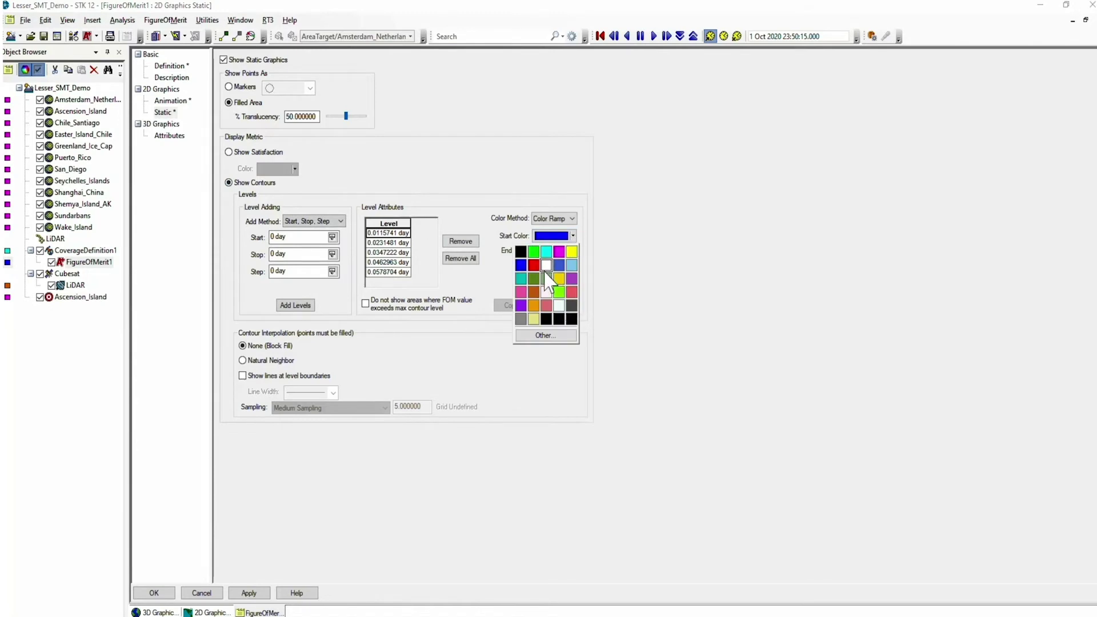
left_click(559, 305)
left_click(560, 252)
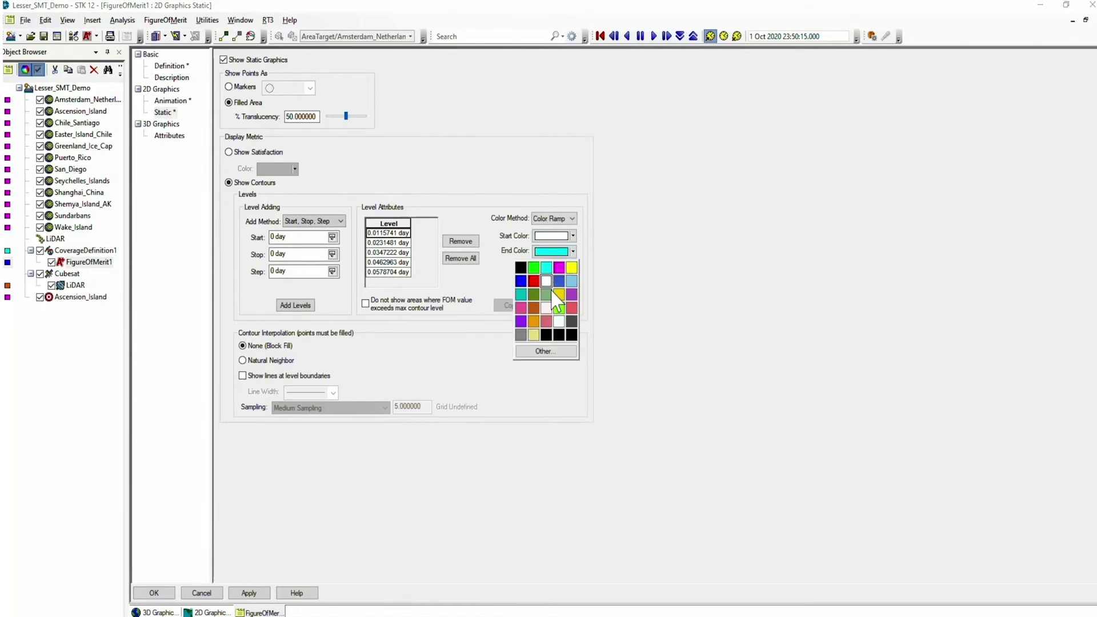
left_click(533, 321)
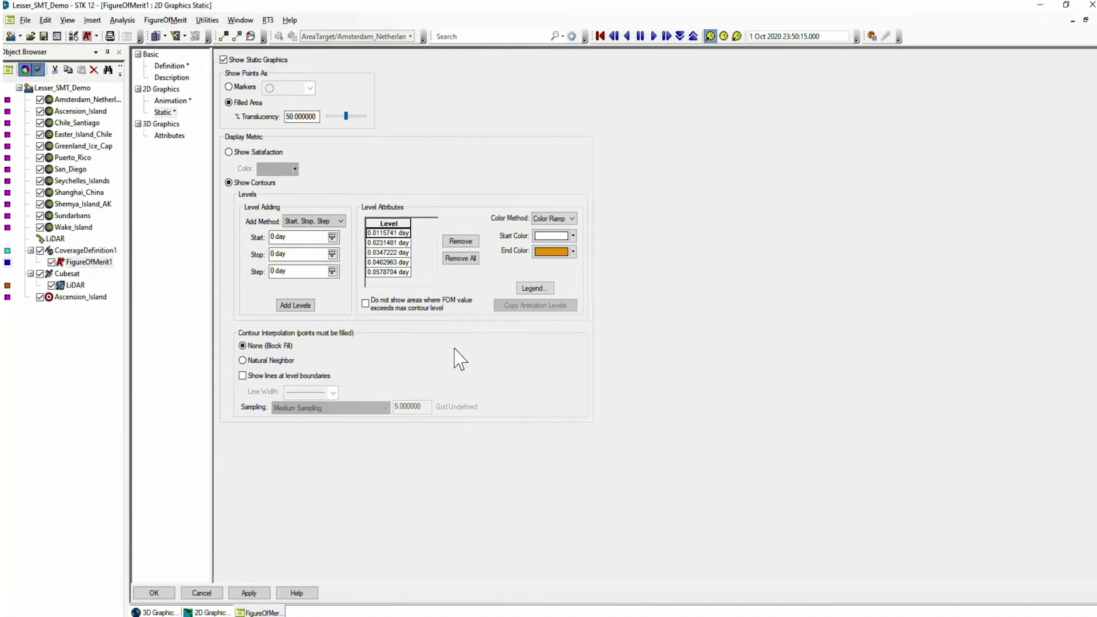
left_click(280, 360)
left_click(169, 592)
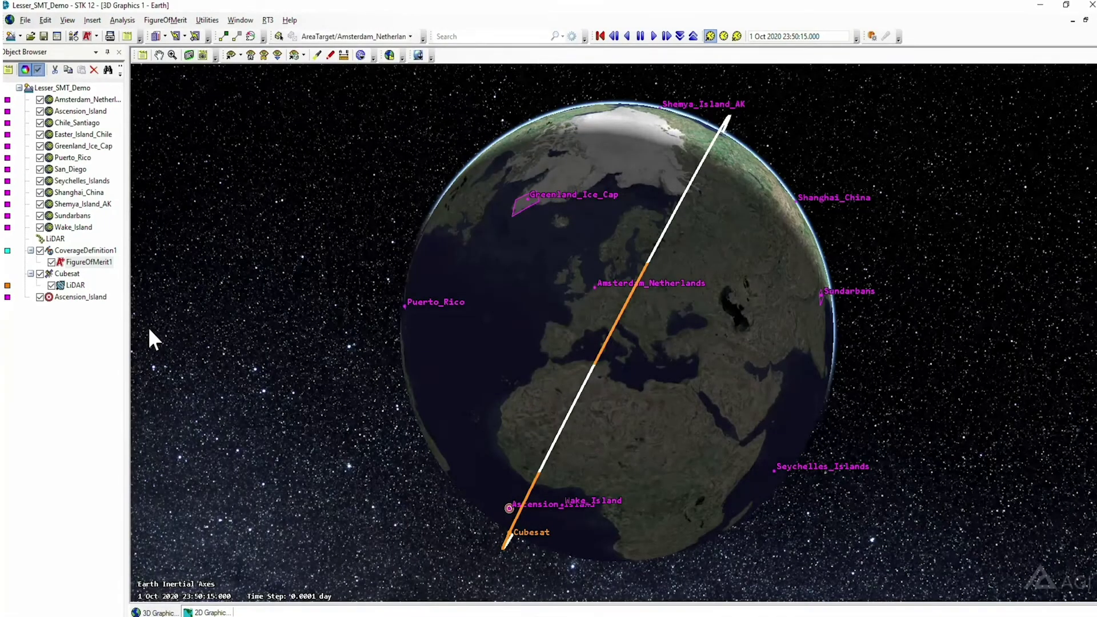
Step: Compute the accesses for the coverage definition
right_click(103, 254)
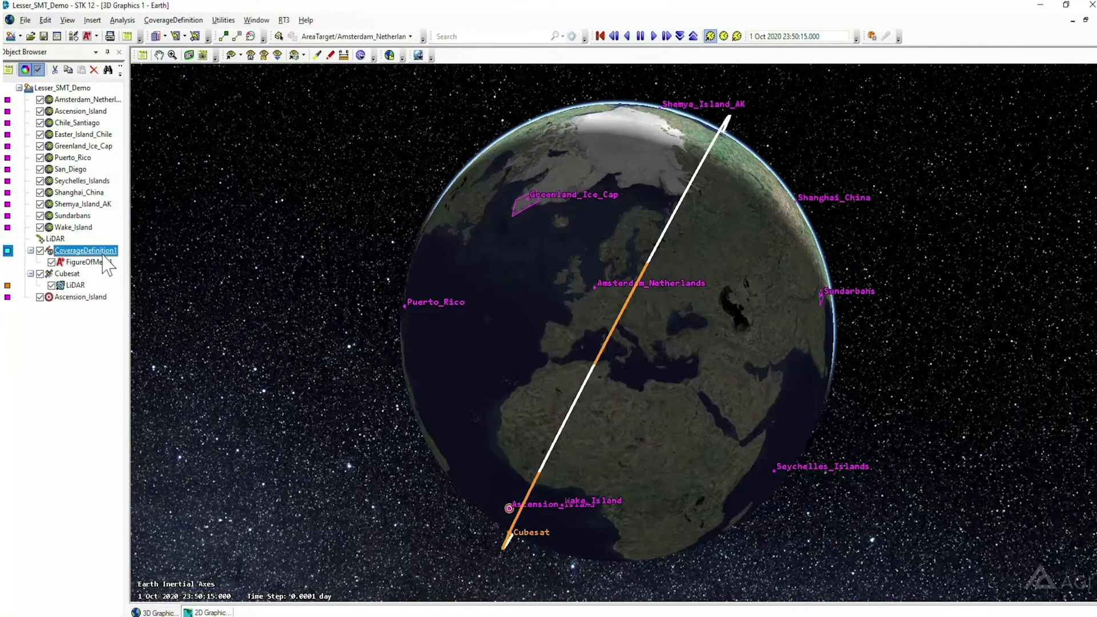
mouse_move(160, 323)
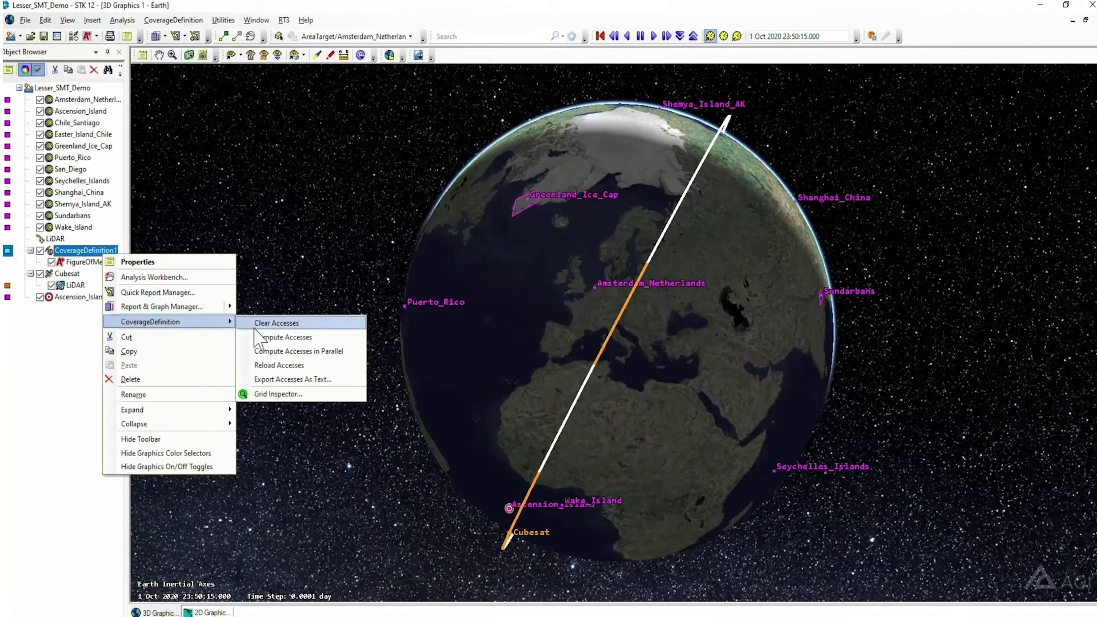
left_click(289, 337)
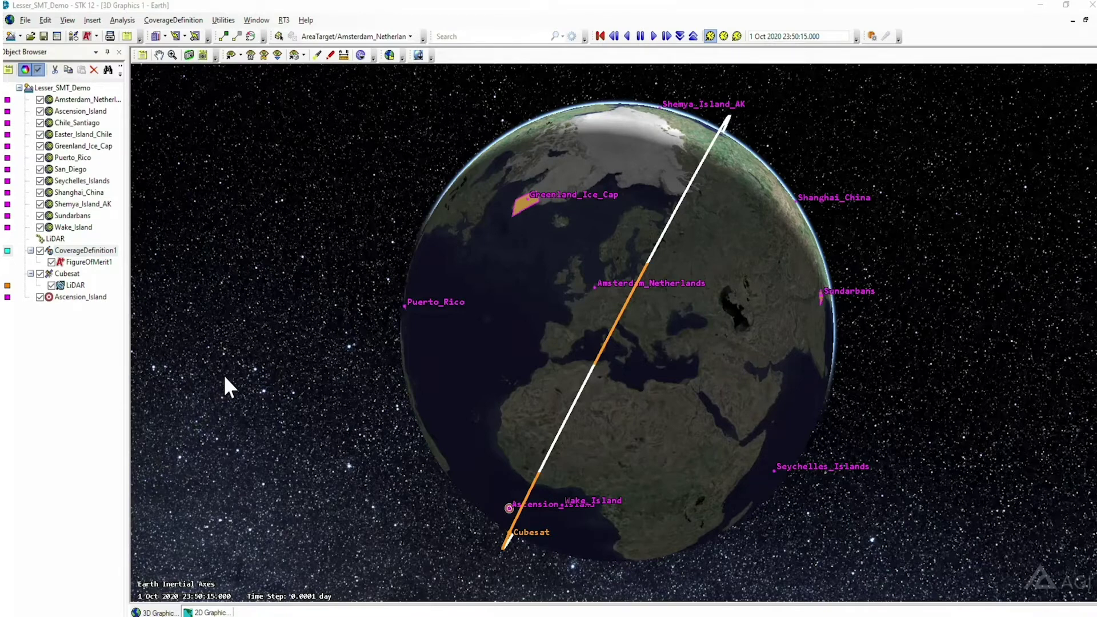
Step: Rename the figure of merit under the coverage definition to RevisitTime
left_click(101, 263)
right_click(102, 264)
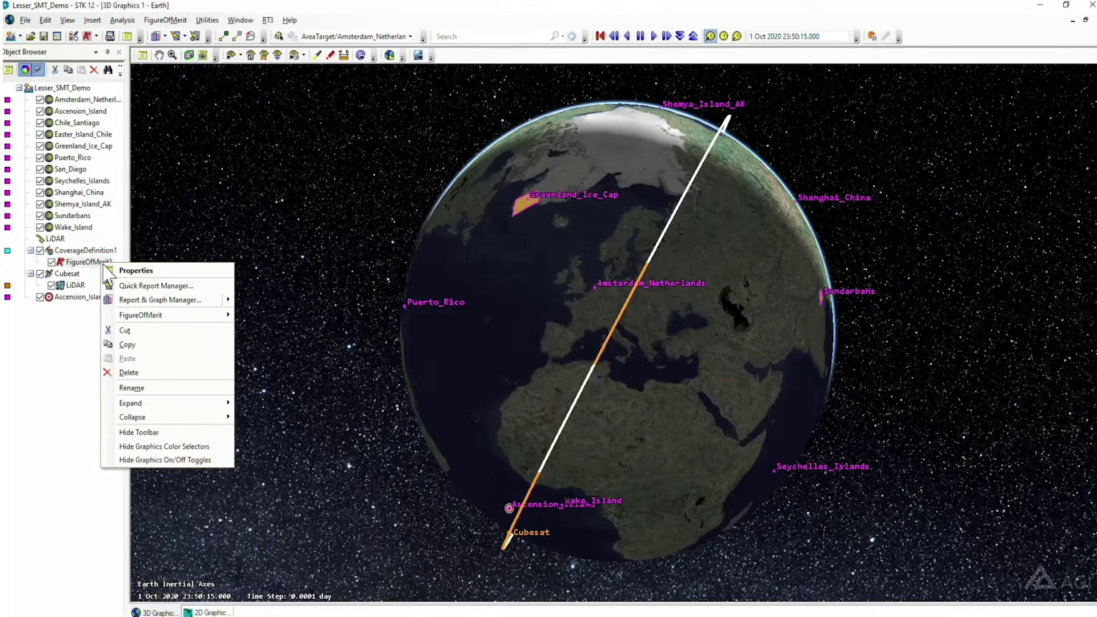
left_click(143, 388)
type("RevisitTime")
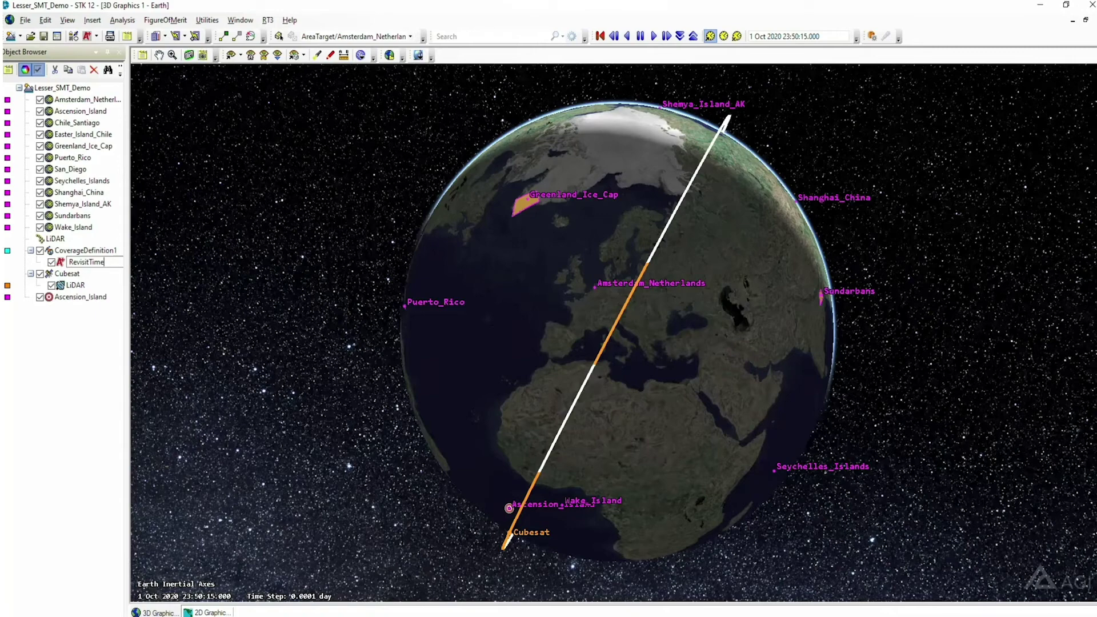
key("Return")
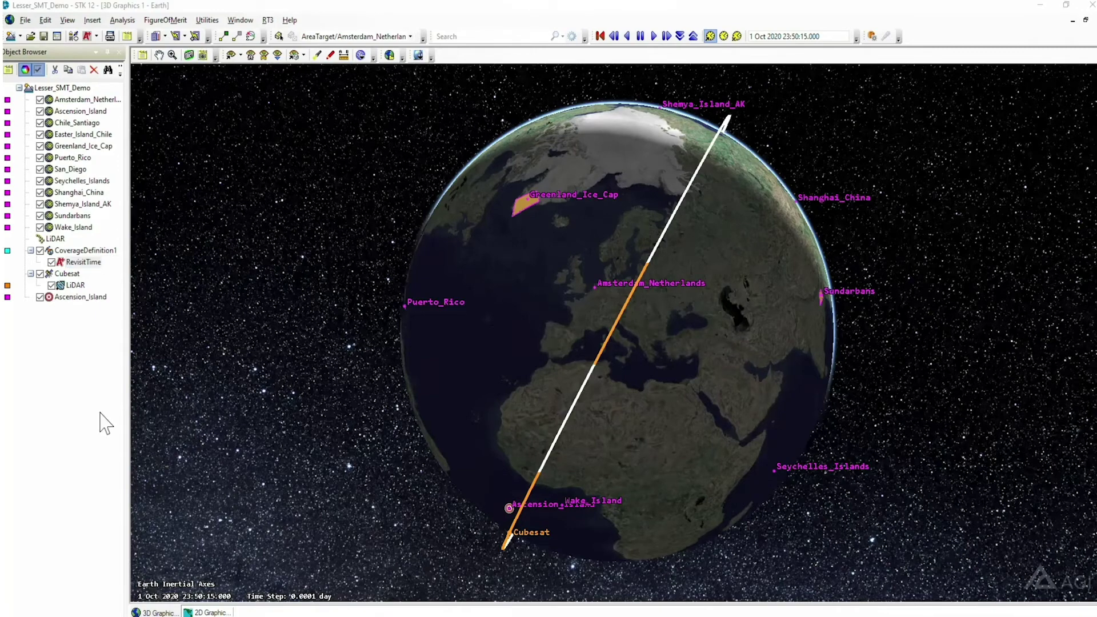
Step: Generate the installed Grid Stats report for the RevisitTime figure of merit
left_click(155, 36)
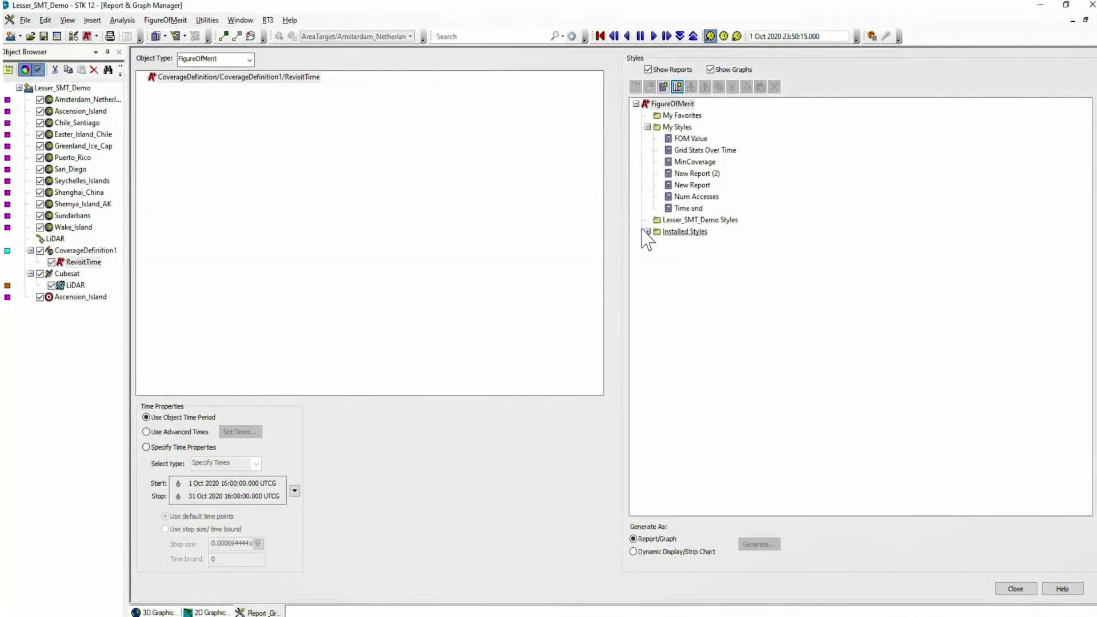
double_click(653, 232)
scroll(694, 329, "down", 1)
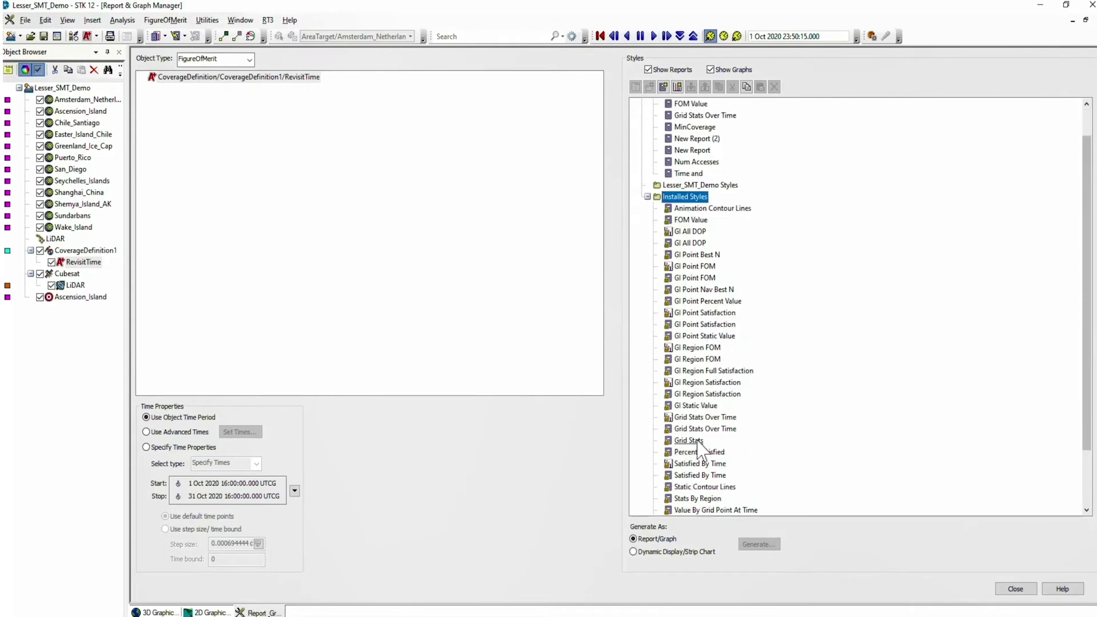
double_click(688, 440)
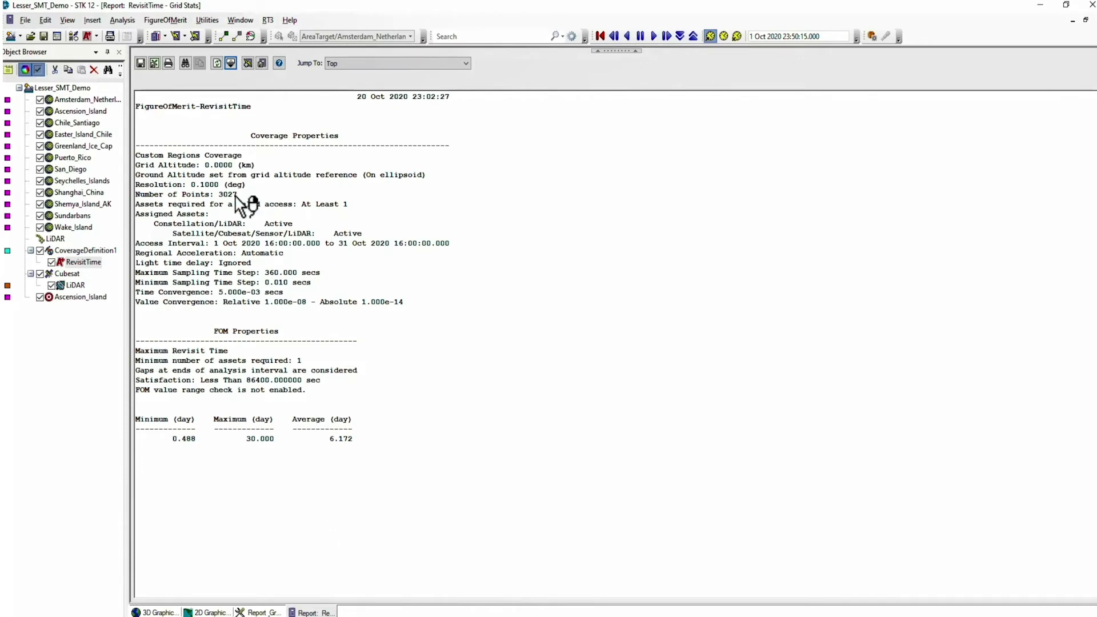
Step: Generate the installed Stats By Region report for RevisitTime and examine the Greenland_Ice_Cap row
left_click(155, 36)
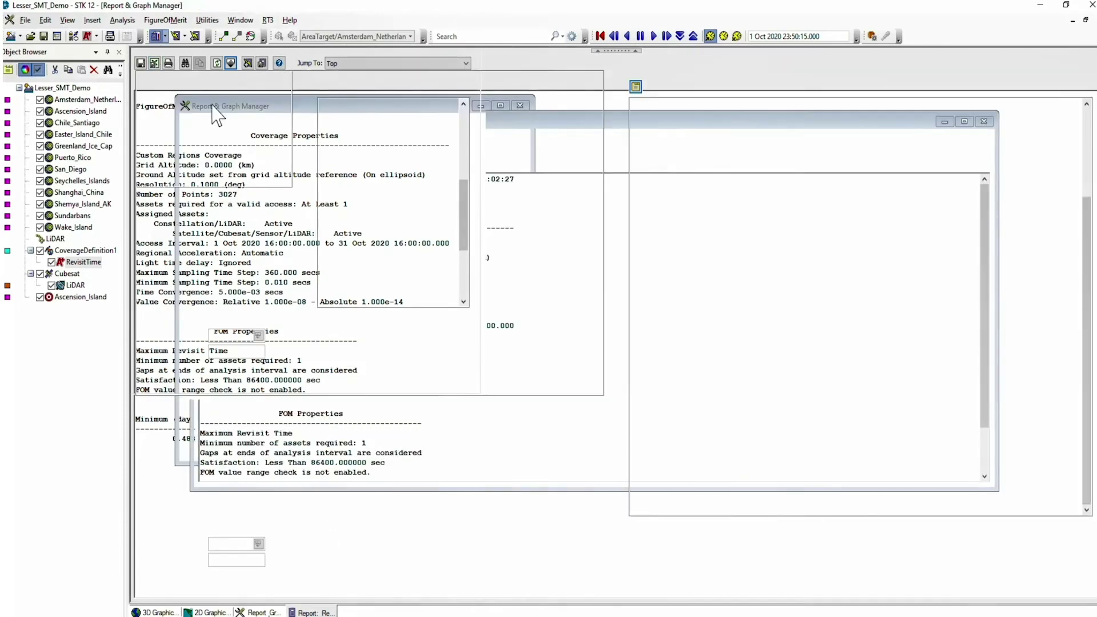
scroll(688, 292, "down", 1)
double_click(707, 429)
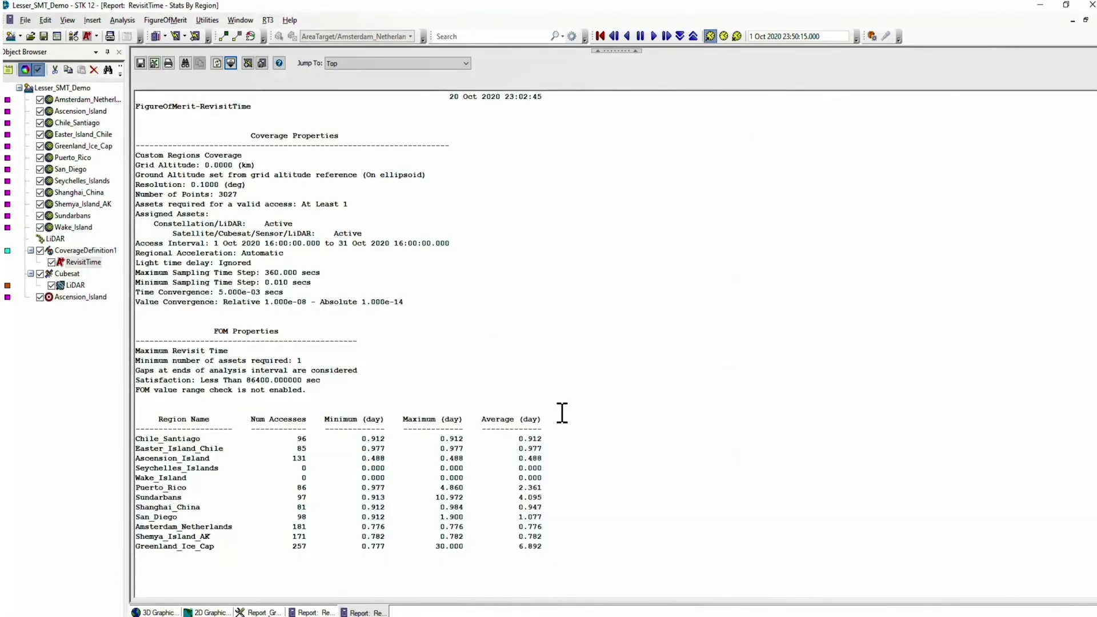
left_click(140, 547)
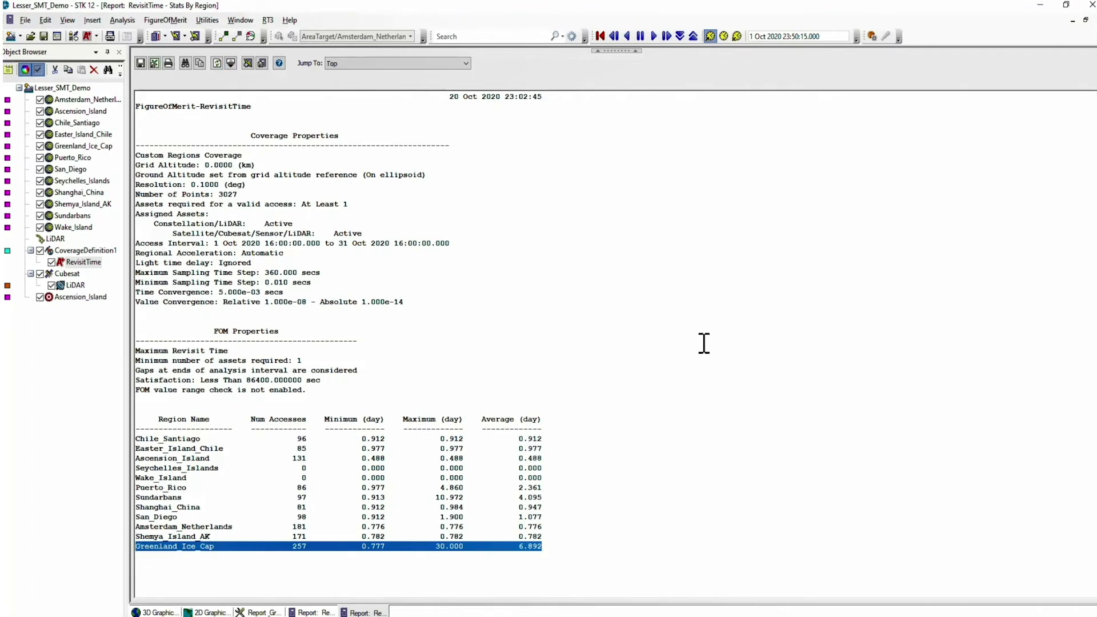
left_click(703, 343)
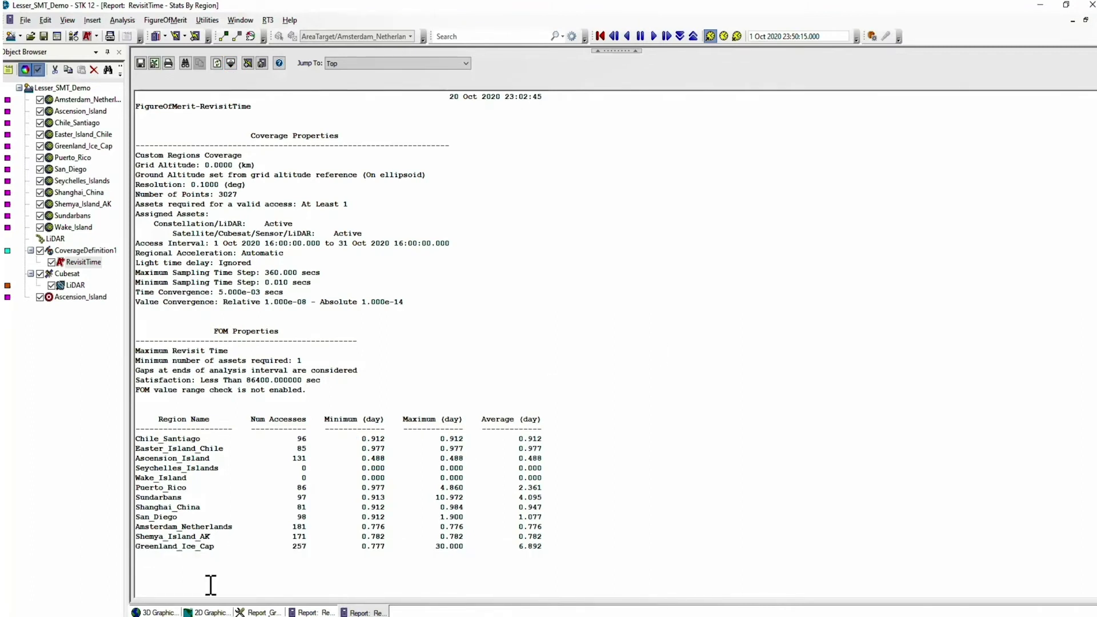
Step: Close the Report & Graph Manager and both report windows, and tile the 3D and 2D Graphics windows side by side
right_click(263, 612)
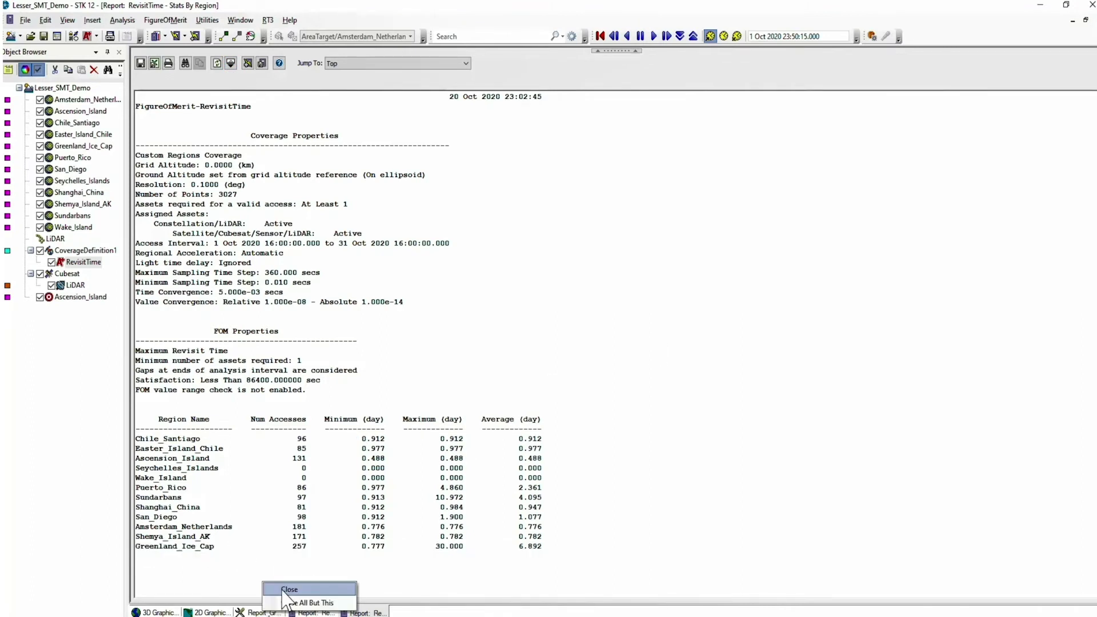
left_click(269, 550)
right_click(275, 613)
left_click(299, 588)
right_click(274, 612)
left_click(298, 590)
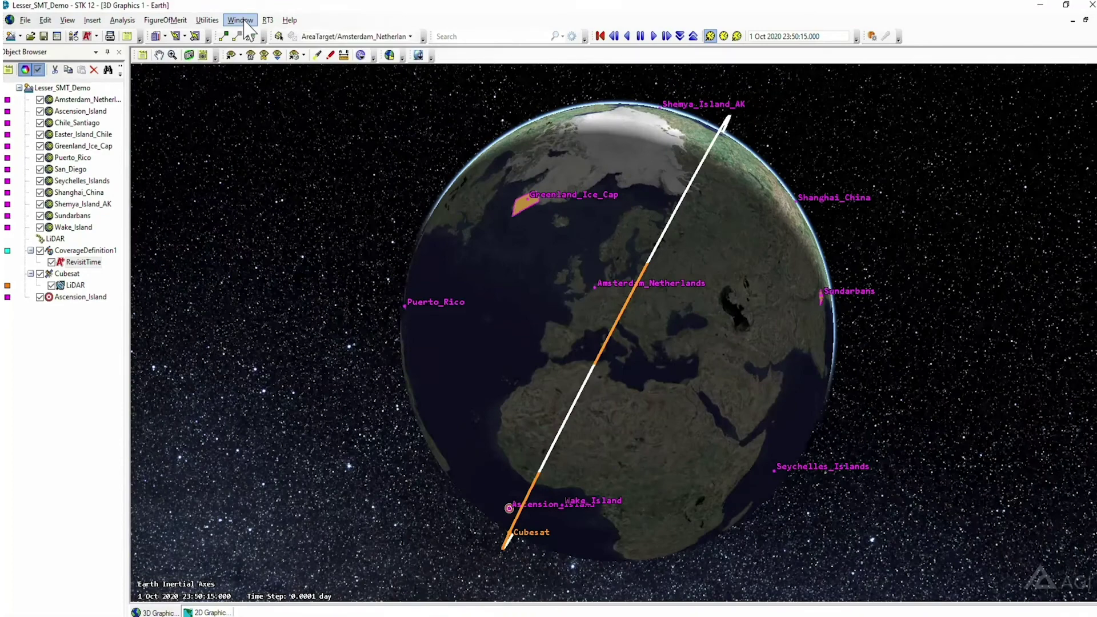
left_click(239, 20)
left_click(261, 92)
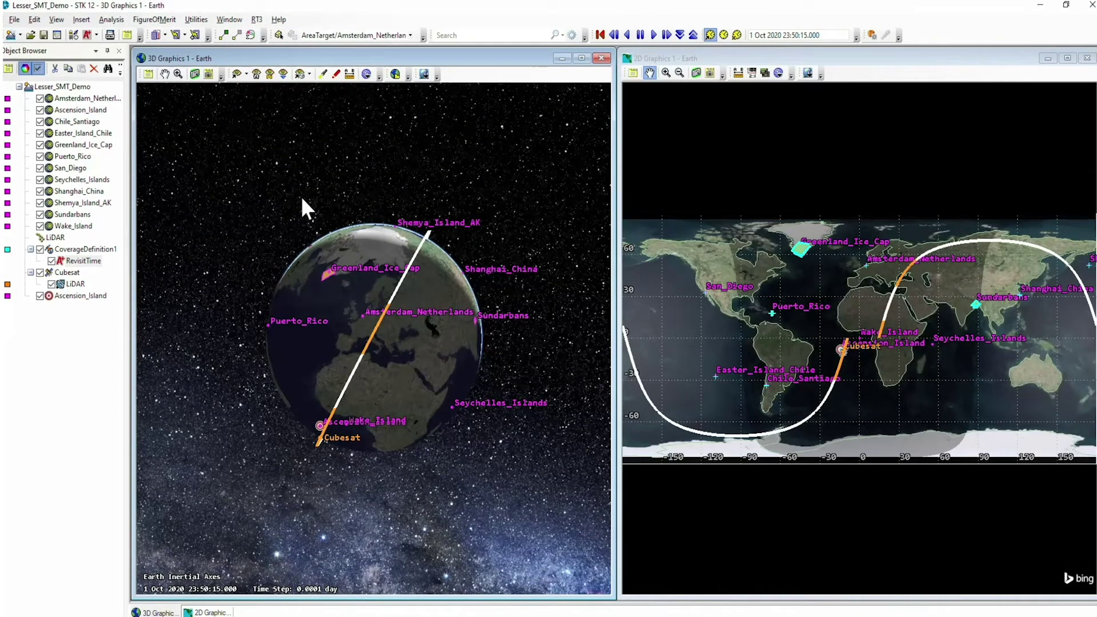
Step: Start a Delta Walker constellation from the Cubesat seed satellite with 4 satellites per plane and 4 planes
left_click(67, 274)
right_click(68, 274)
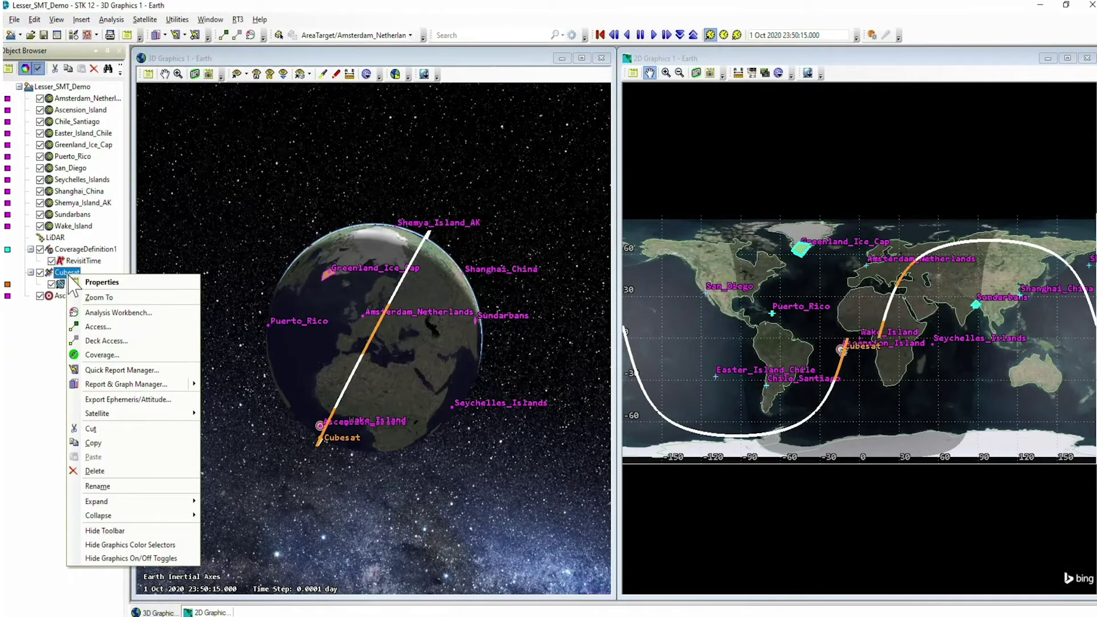
mouse_move(111, 414)
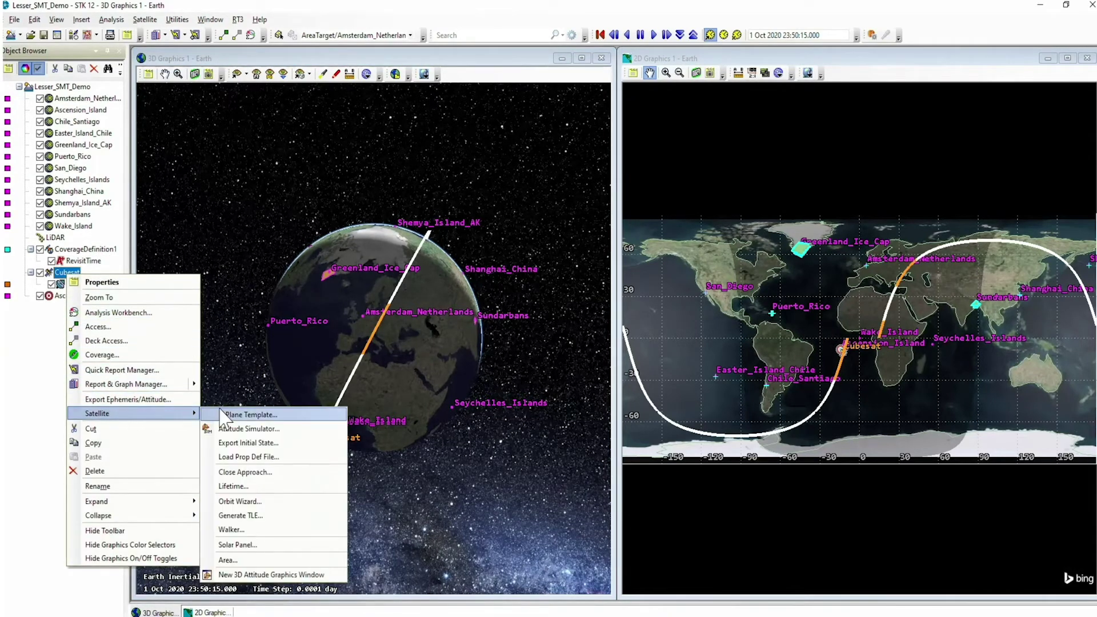
left_click(245, 529)
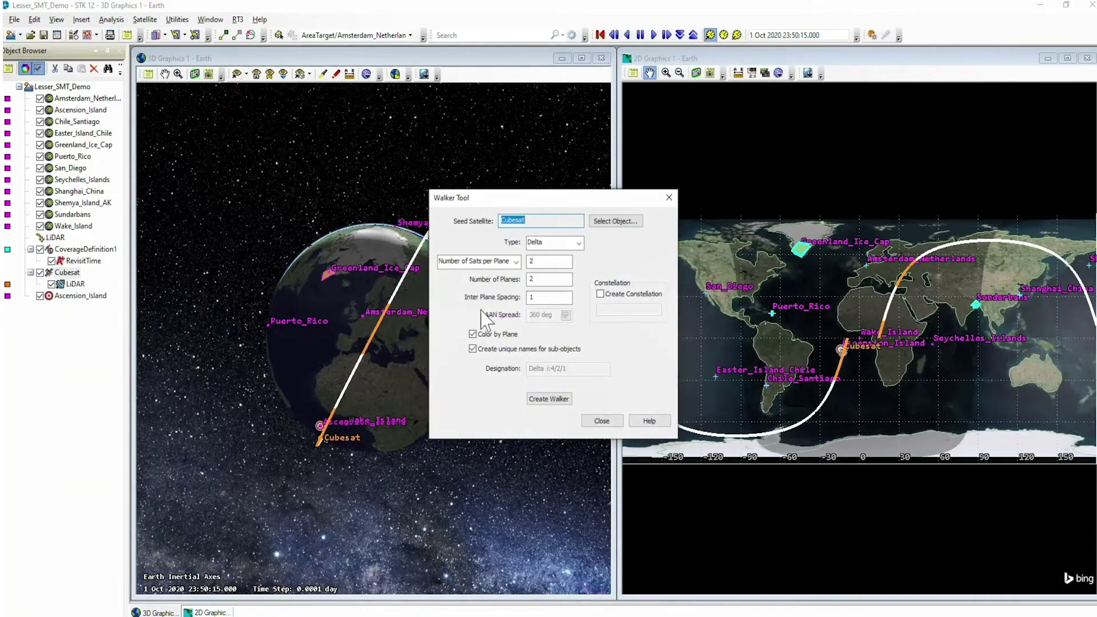
left_click(541, 262)
left_click(546, 279)
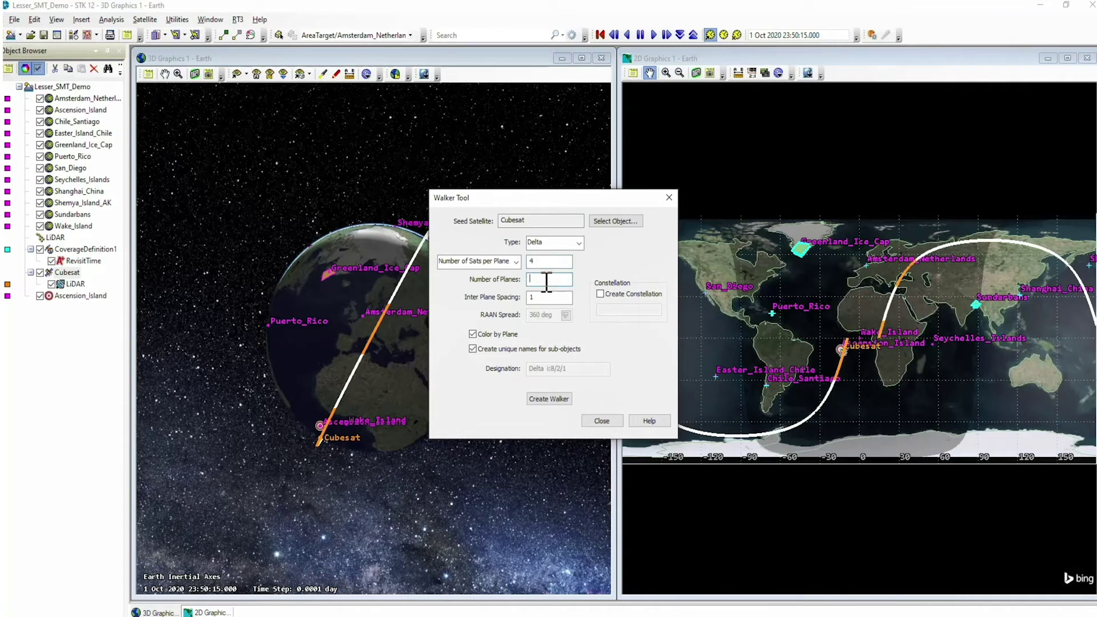
type("4")
Step: Generate the Walker satellites without coloring by plane, adding them to the existing LiDAR constellation
left_click(599, 294)
left_click(613, 310)
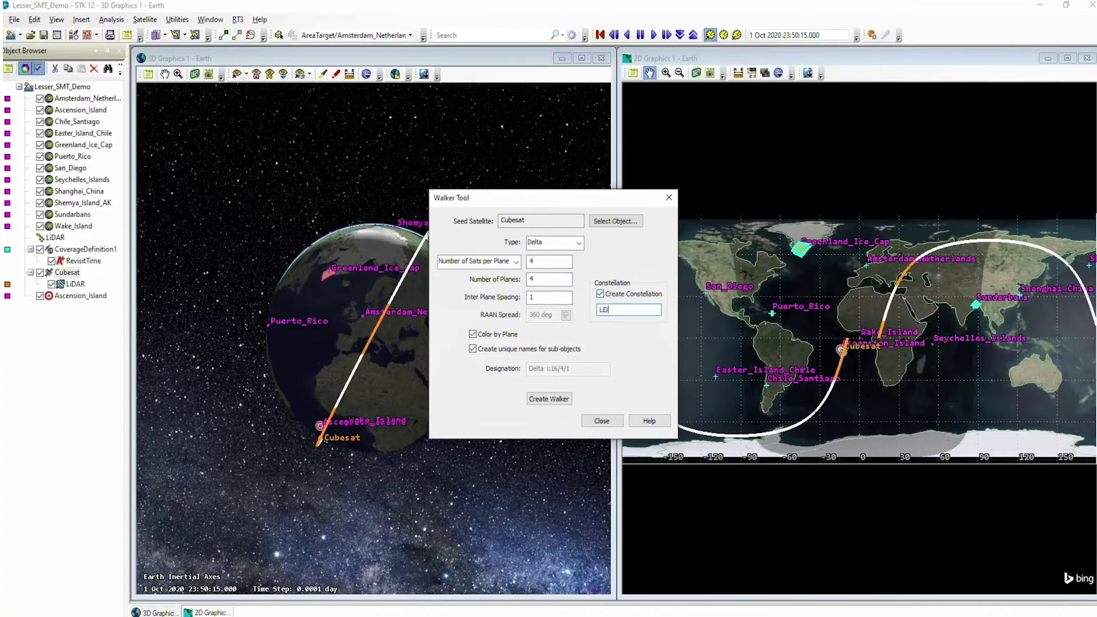
left_click(549, 400)
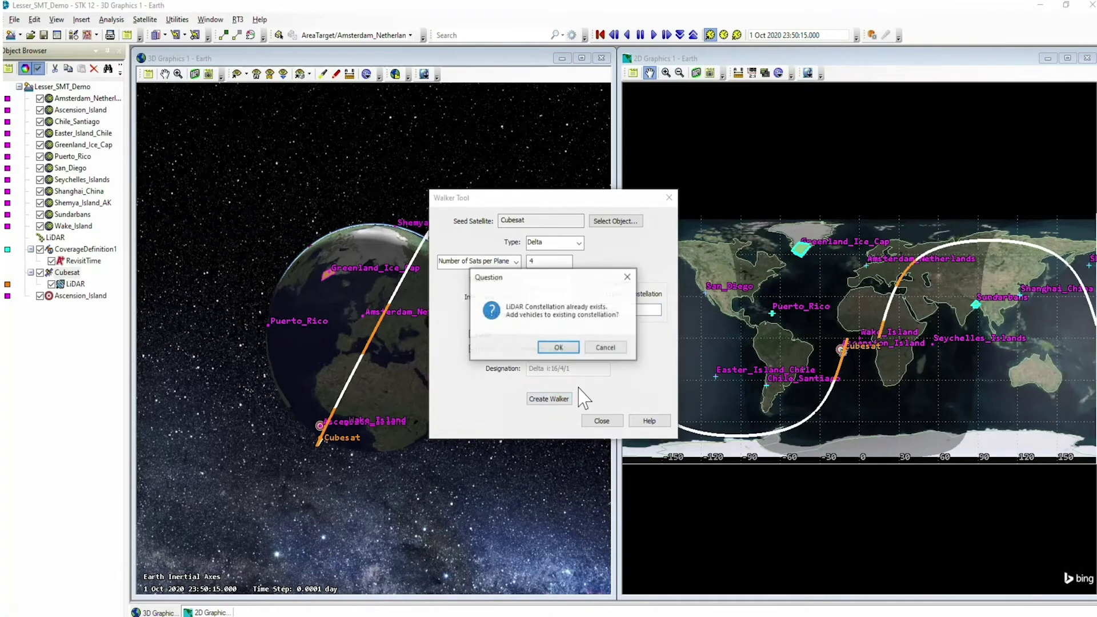
left_click(558, 348)
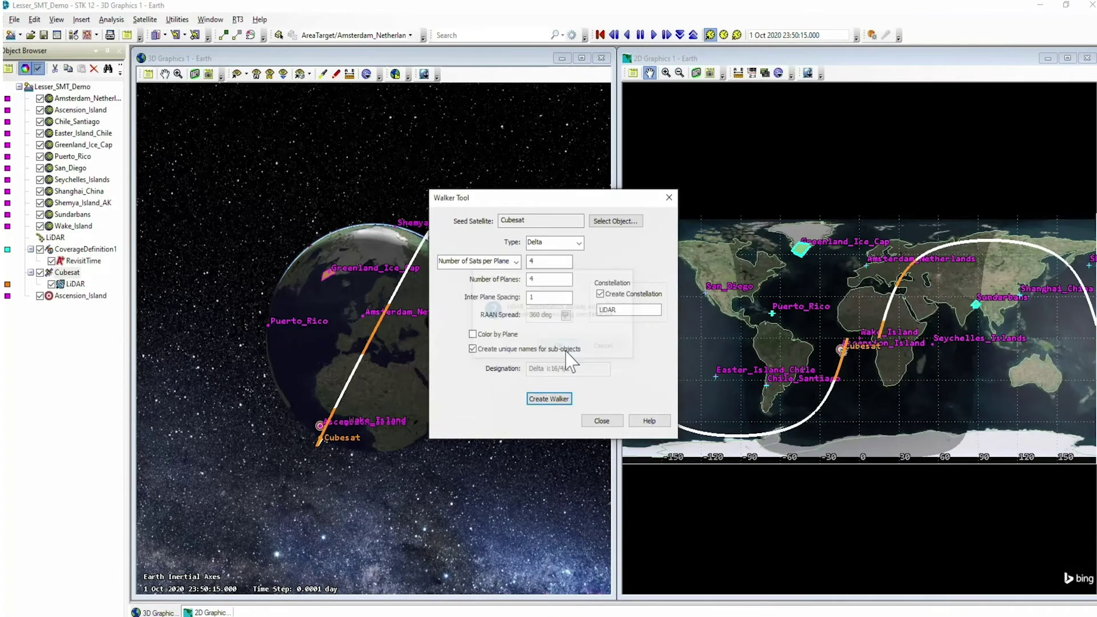
left_click(599, 421)
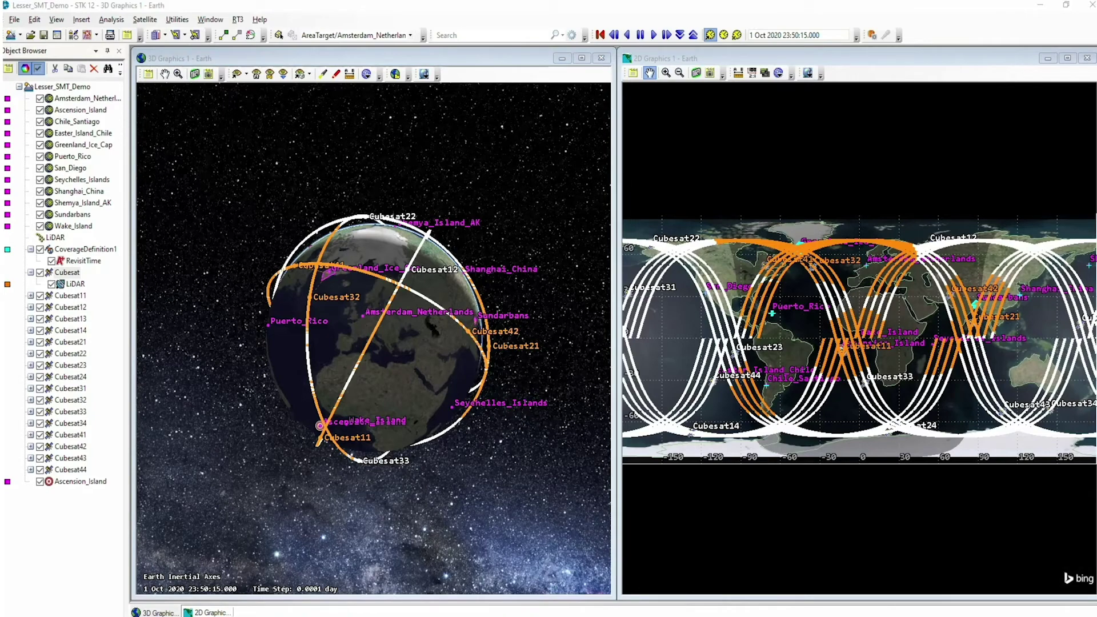
Step: Generate the installed Grid Stats report for RevisitTime with the Walker satellites included, and view its revisit time statistics
left_click(155, 35)
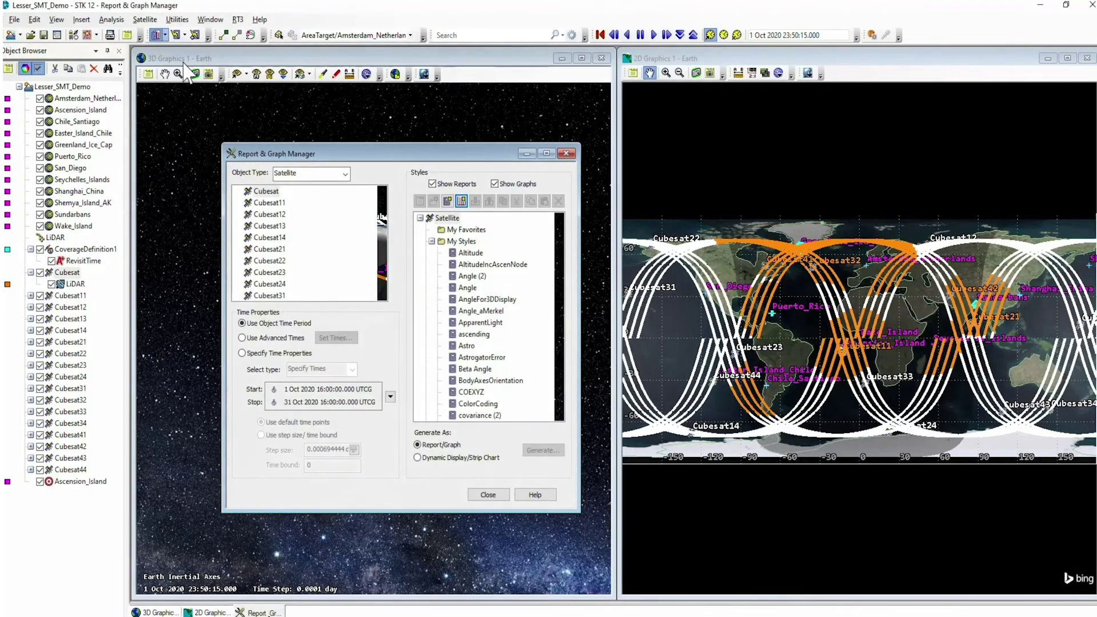
left_click(342, 178)
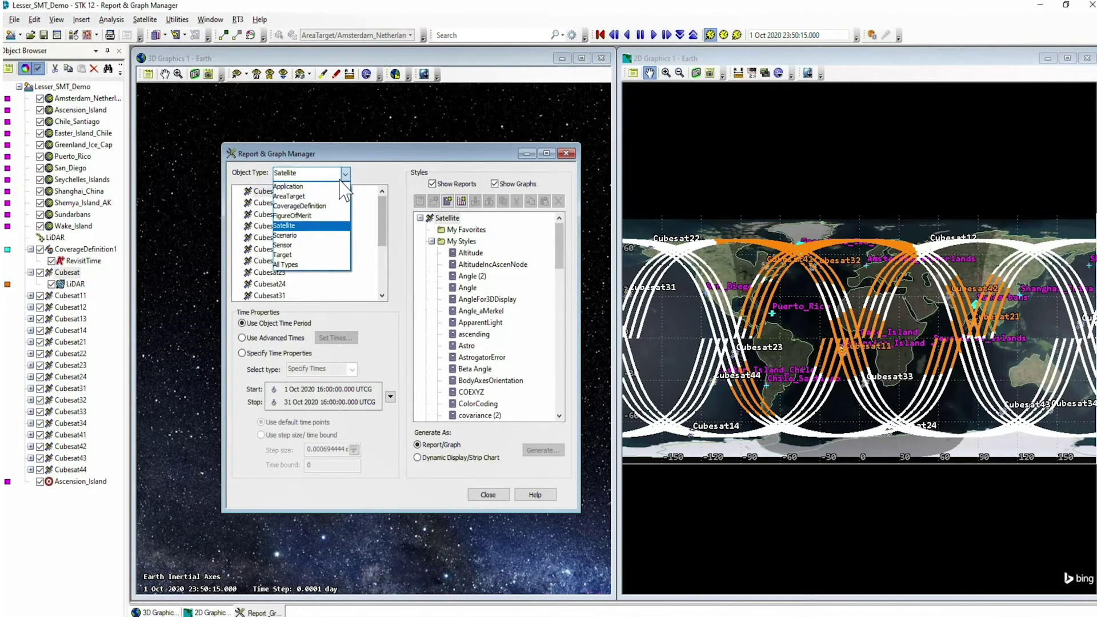
left_click(316, 216)
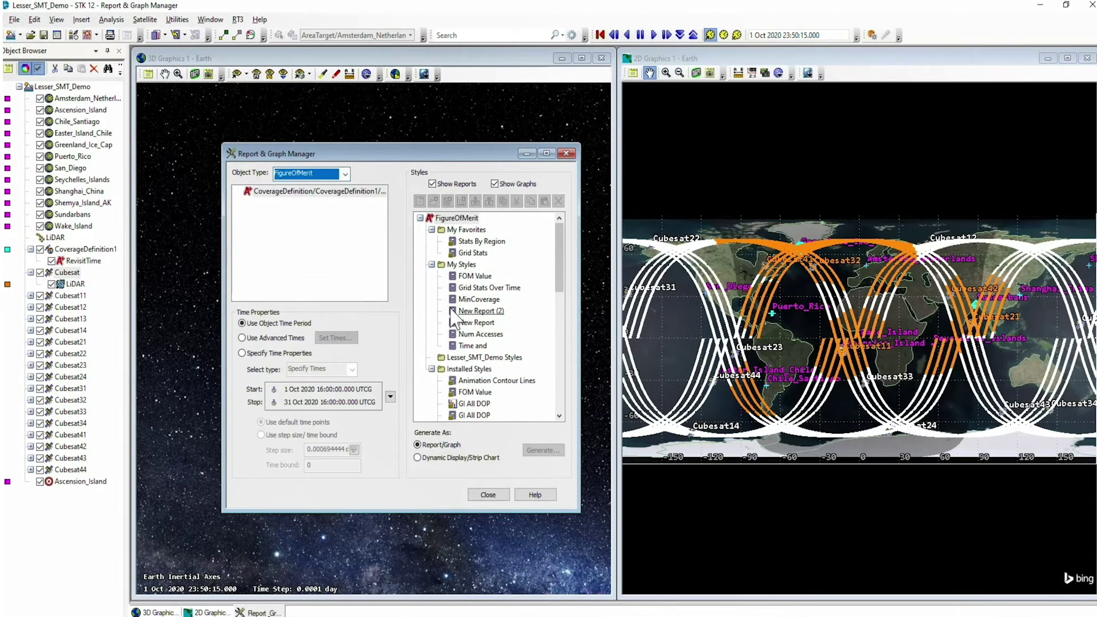
scroll(454, 318, "down", 10)
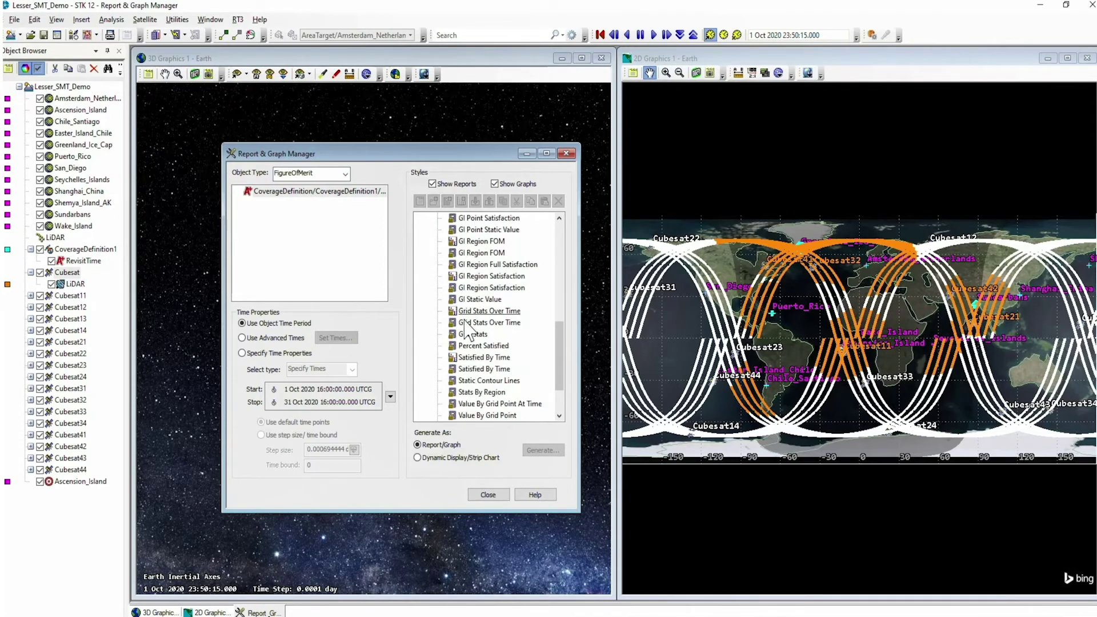
double_click(472, 334)
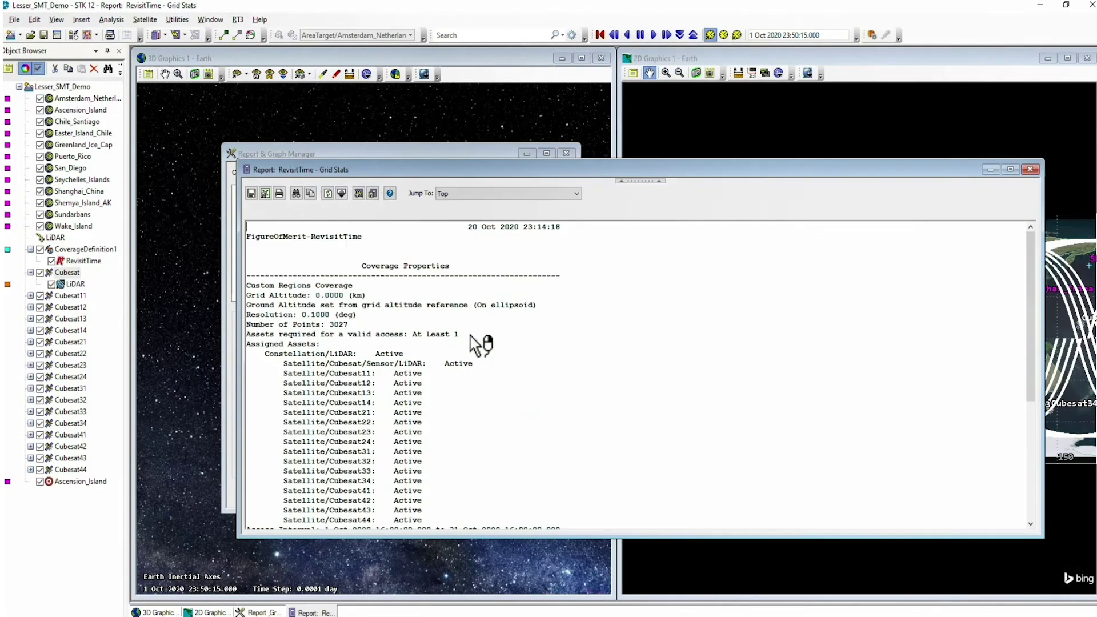
scroll(474, 343, "down", 5)
scroll(479, 344, "down", 3)
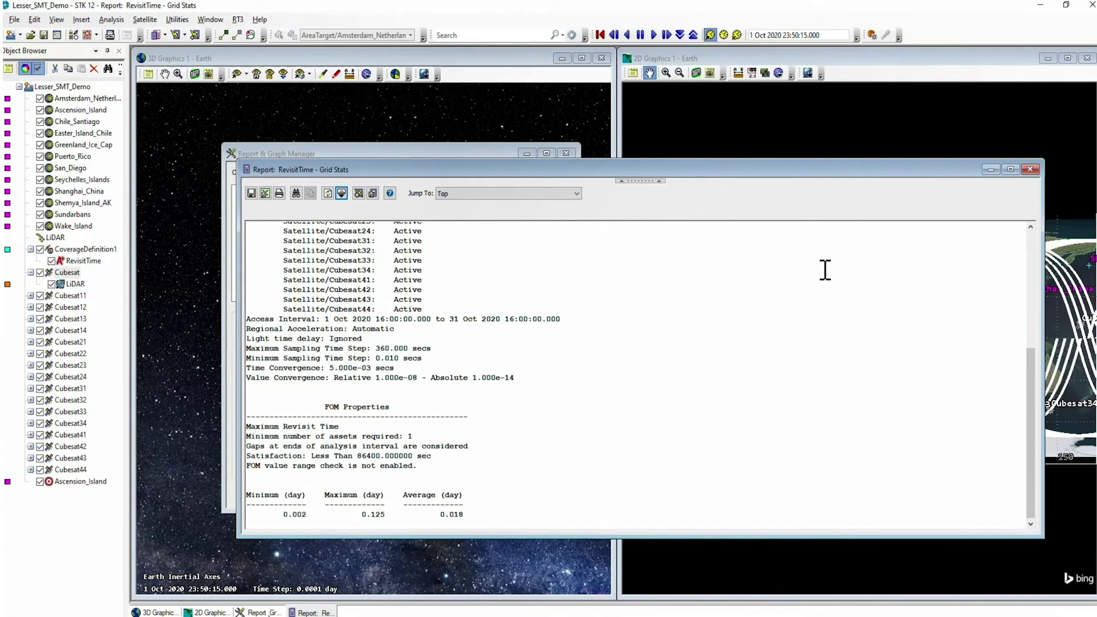
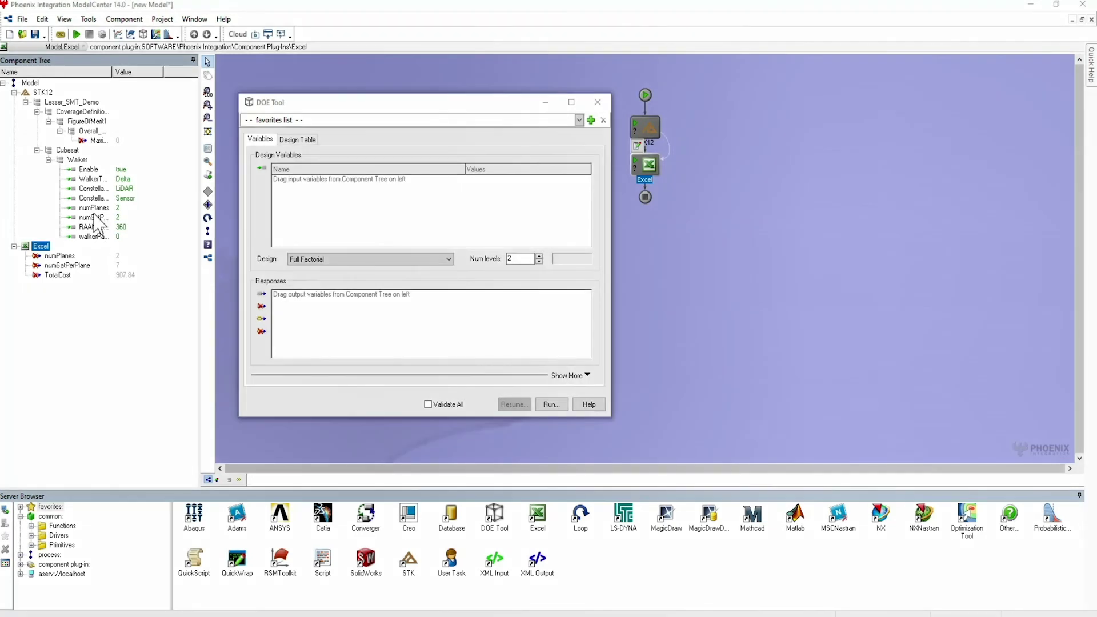
Step: In ModelCenter's DOE Tool, add Walker numPlanes and numSatPerPlane as design variables, with Excel TotalCost and the figure of merit's Maximum as responses
left_click_drag(94, 207, 265, 197)
left_click_drag(94, 217, 270, 195)
left_click_drag(62, 275, 303, 308)
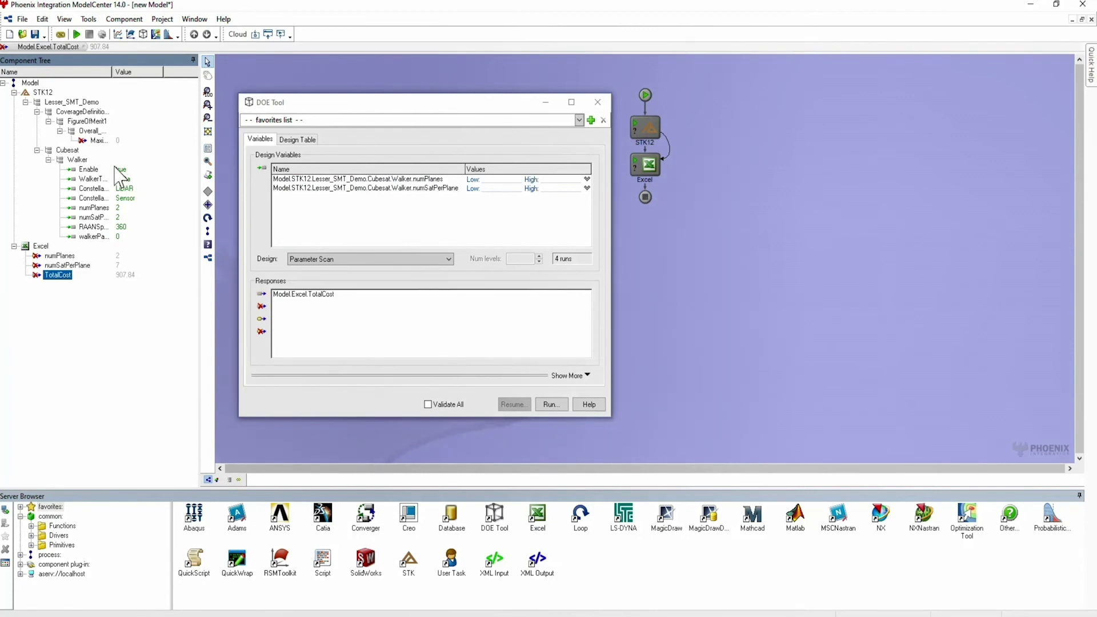
left_click_drag(98, 140, 340, 294)
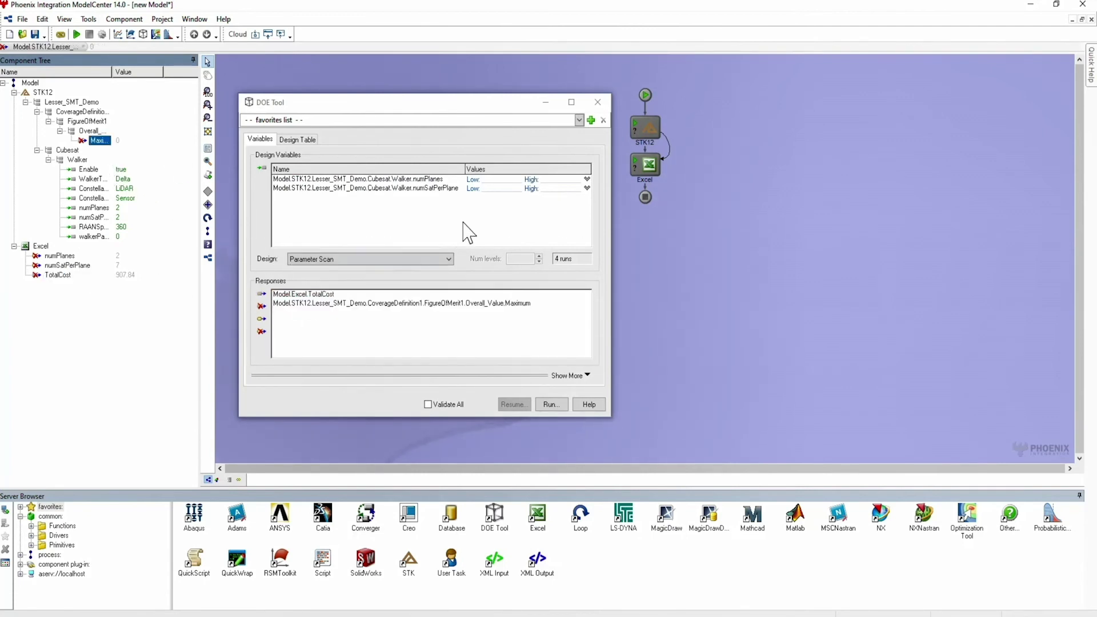
Step: Set the range of both numPlanes and numSatPerPlane from 1 to 5 and run the trade study
left_click(499, 179)
type("1")
left_click(543, 180)
type("5")
left_click(503, 188)
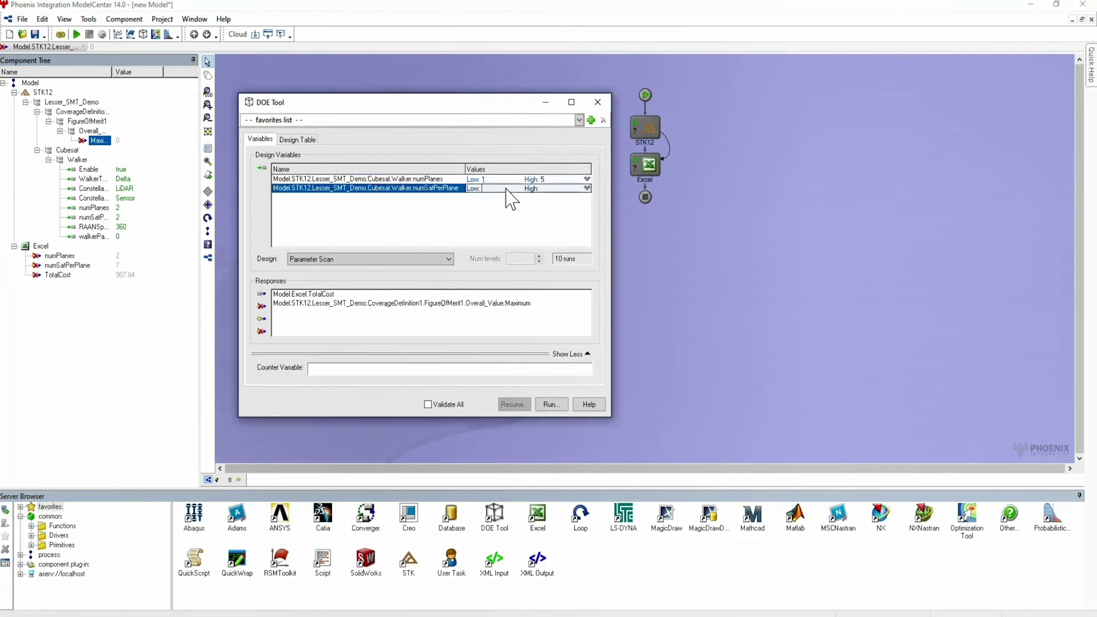
type("1")
left_click(551, 188)
type("5")
left_click(553, 404)
left_click(551, 404)
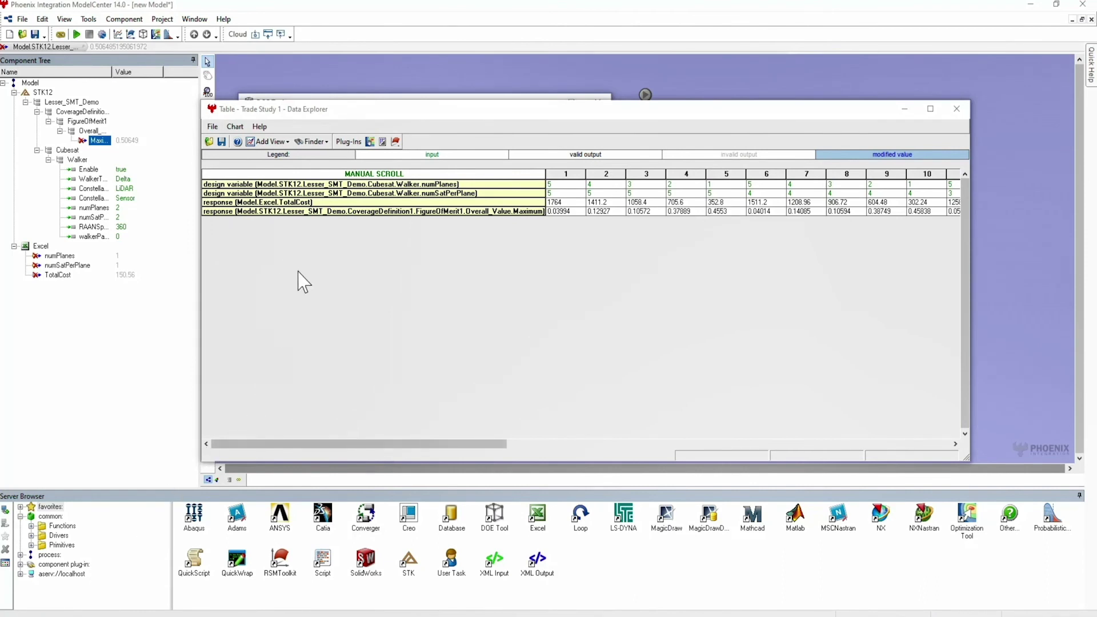
Step: View a contour plot of TotalCost against numSatPerPlane and numPlanes, and close it
left_click(271, 142)
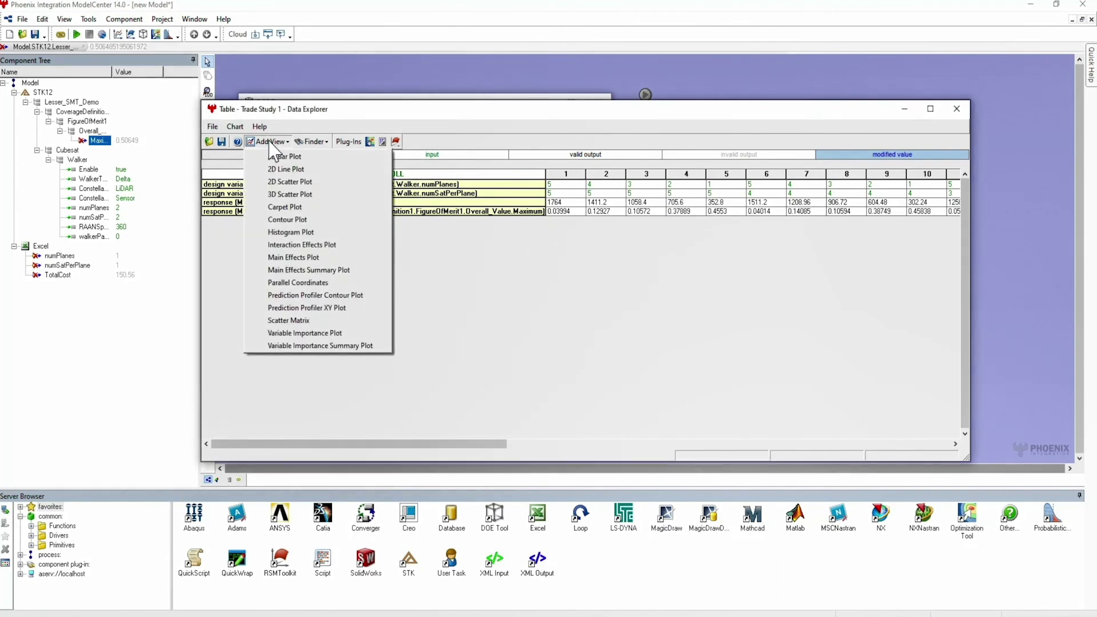
left_click(278, 220)
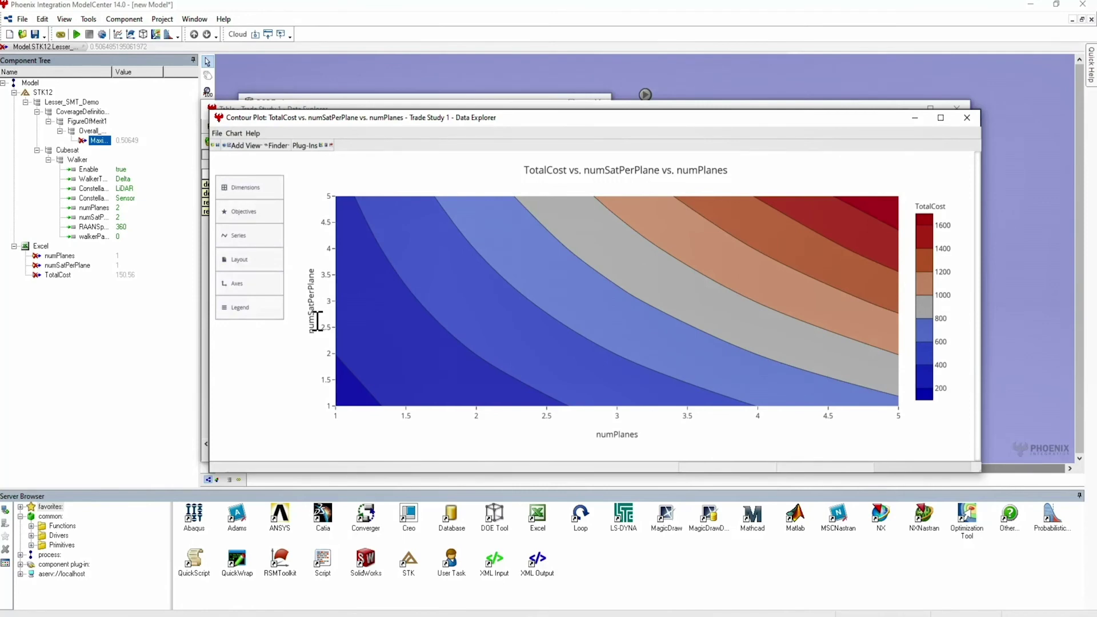
left_click(967, 118)
Step: Add a 3D scatter plot constrained to exclude 5 for both numPlanes and numSatPerPlane, with a reduced upper limit on TotalCost
left_click(269, 141)
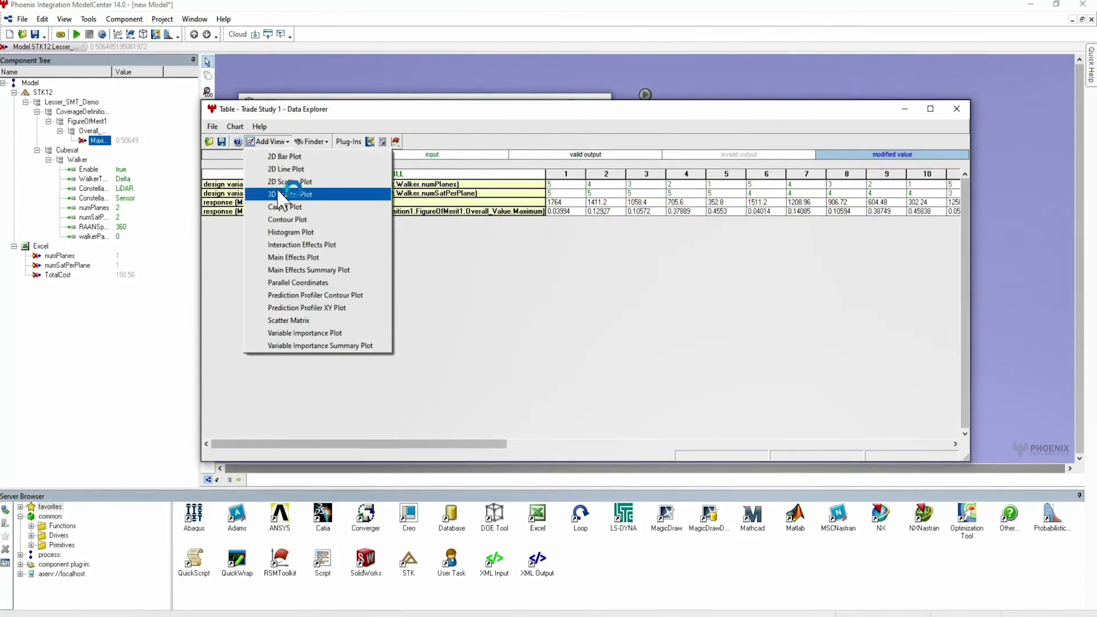
left_click(280, 195)
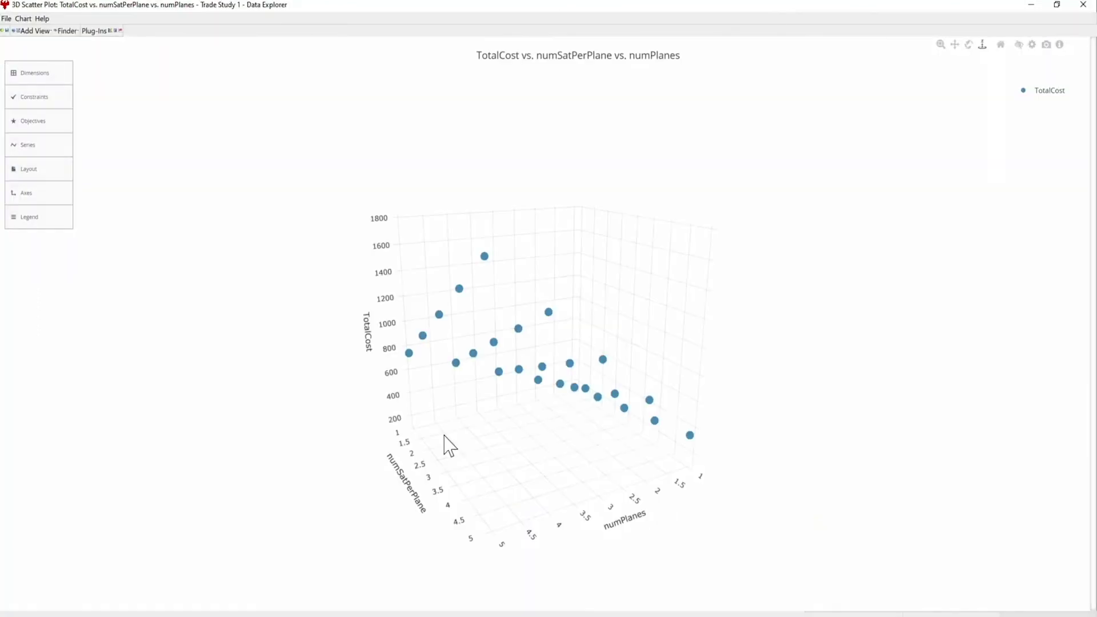
left_click(32, 107)
left_click(328, 117)
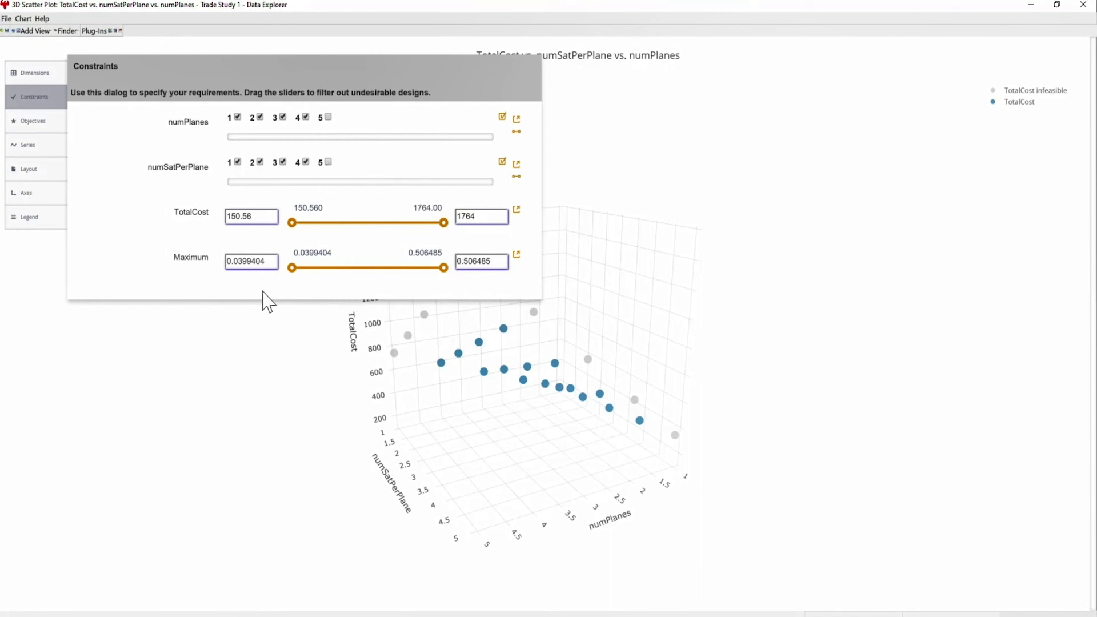
left_click_drag(444, 223, 369, 225)
Step: Color the scatter plot's design points by TotalCost
left_click(36, 80)
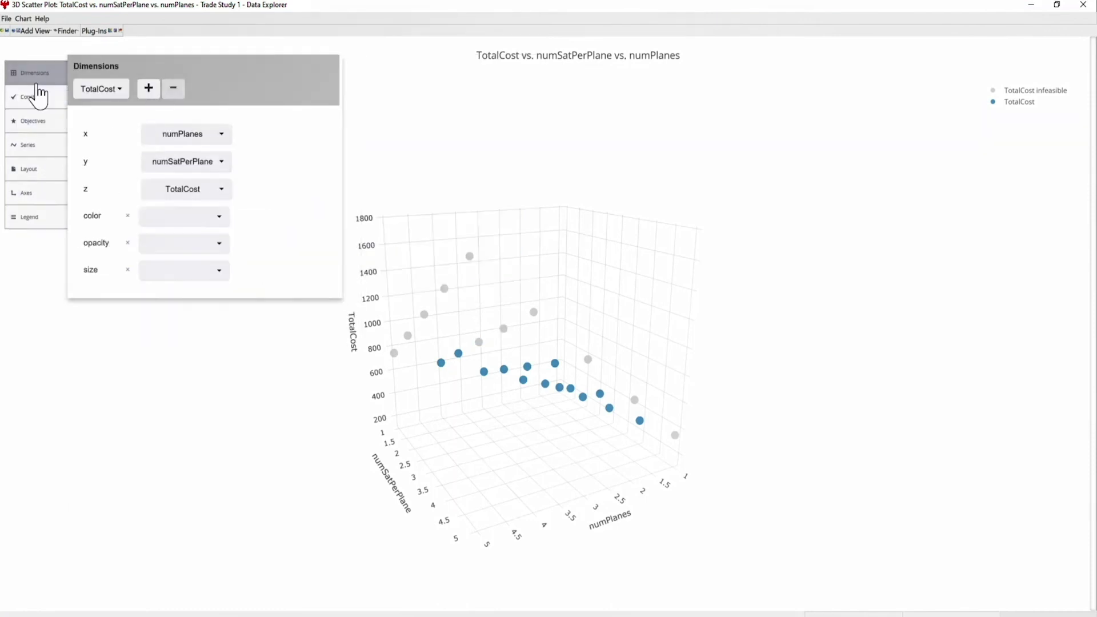
left_click(213, 220)
left_click(206, 239)
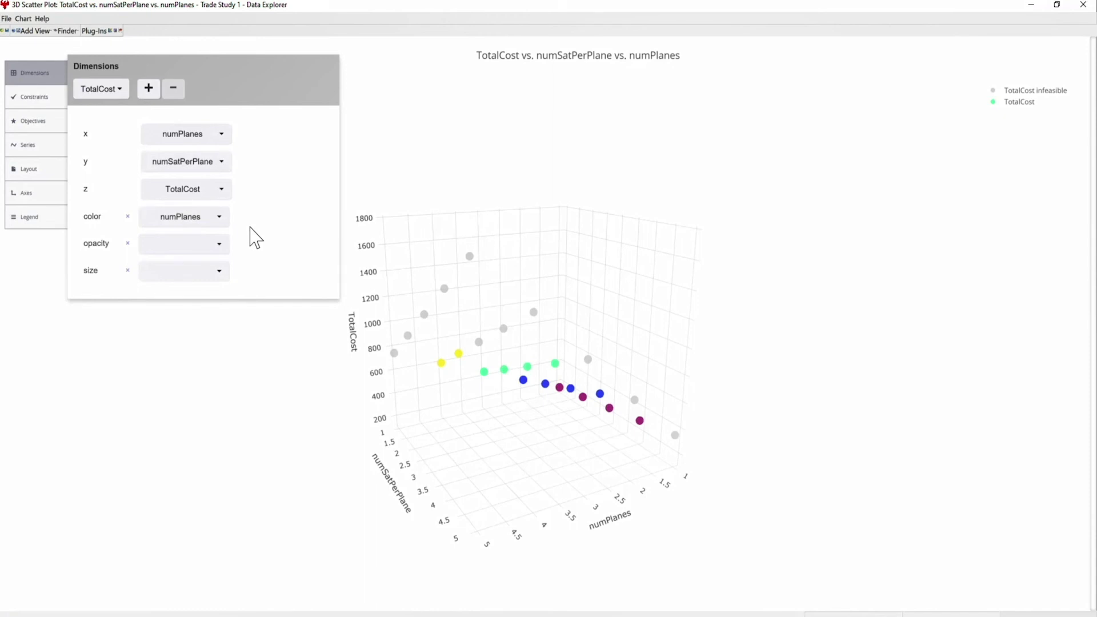
left_click(220, 218)
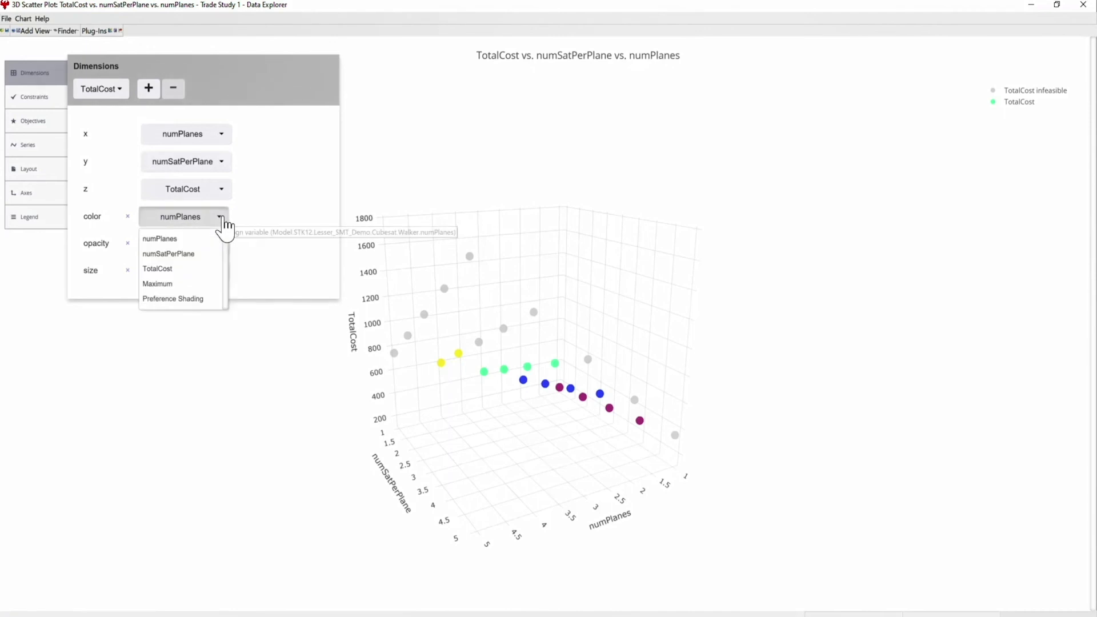
left_click(189, 270)
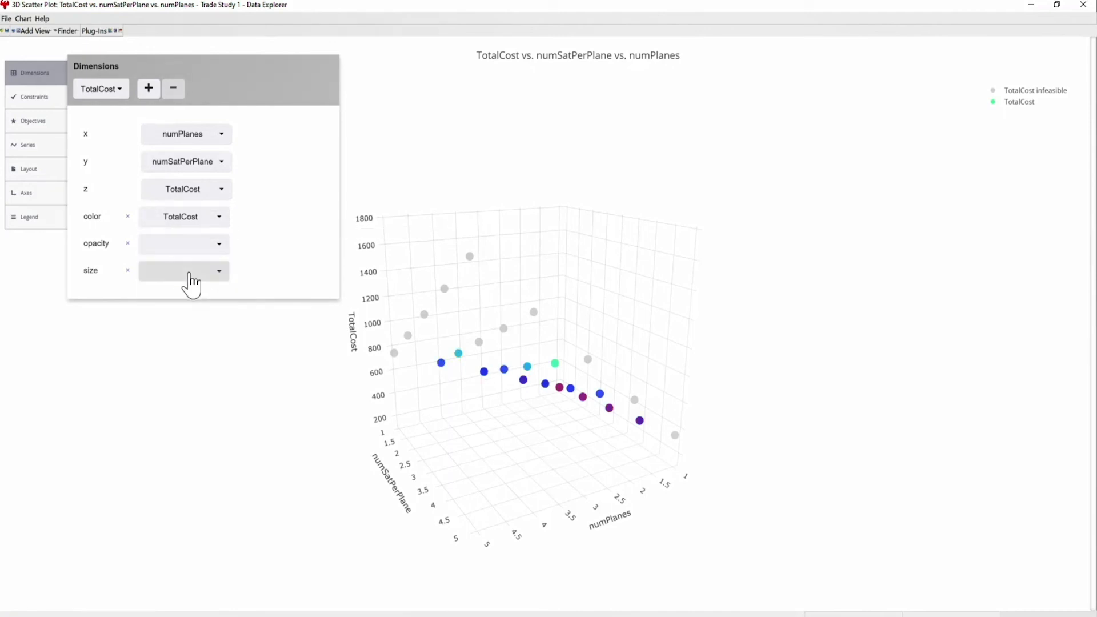
left_click(239, 415)
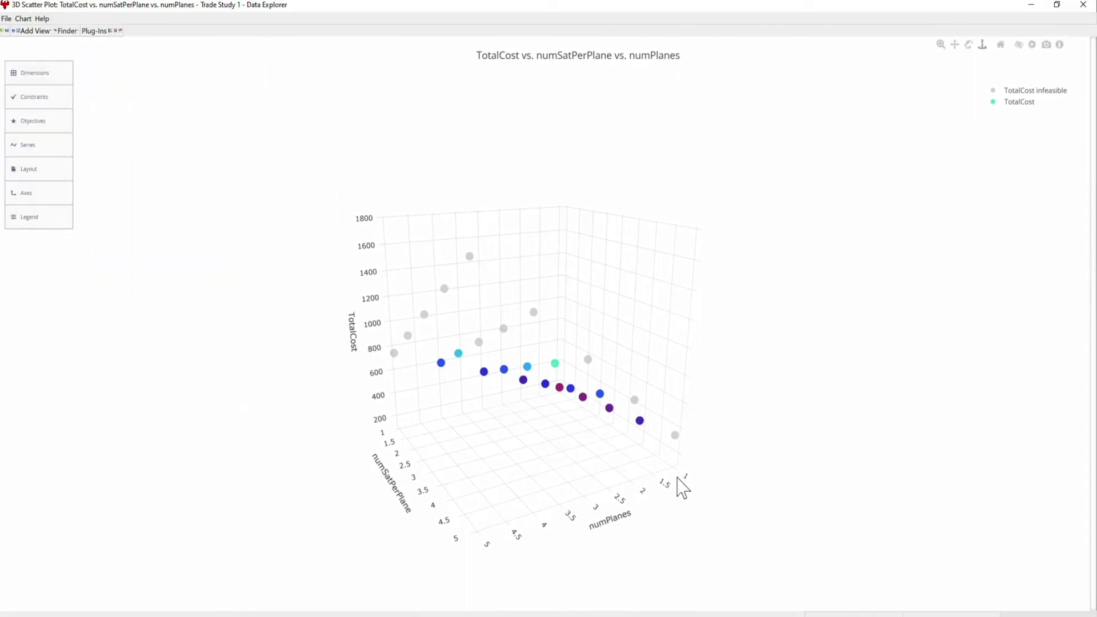
Step: Inspect the number of planes, satellites per plane and total cost of individual feasible design points
mouse_move(640, 423)
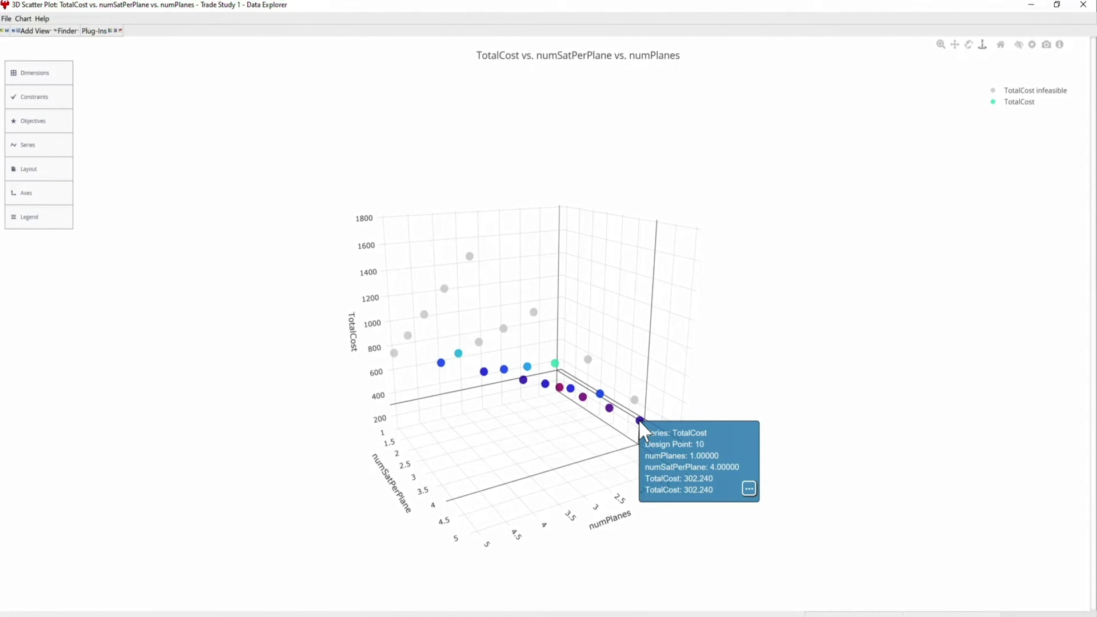
mouse_move(556, 366)
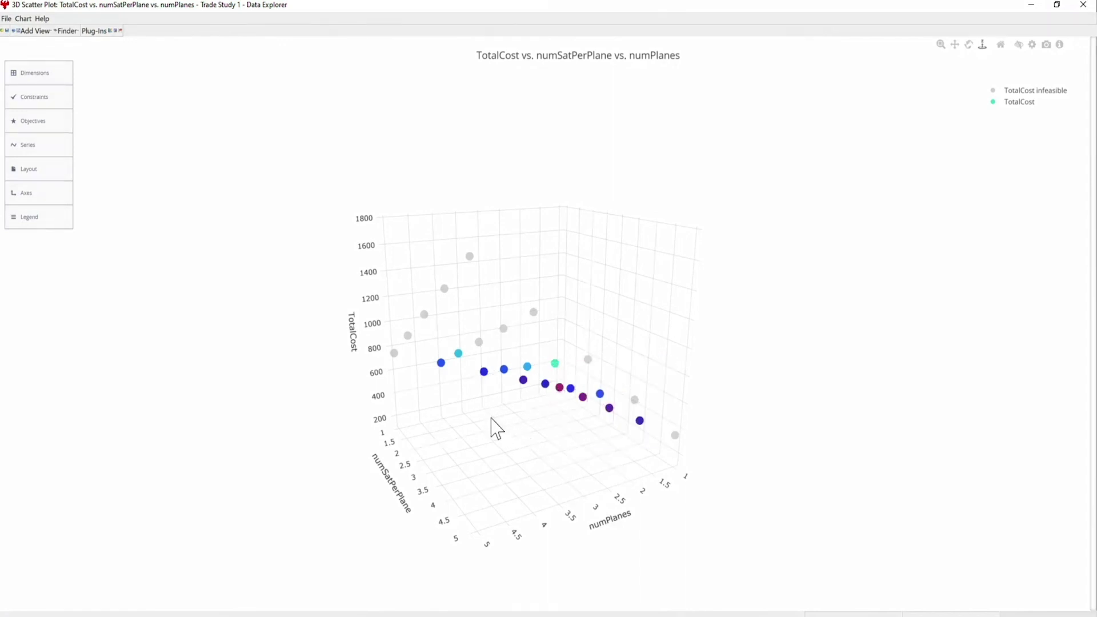
mouse_move(461, 357)
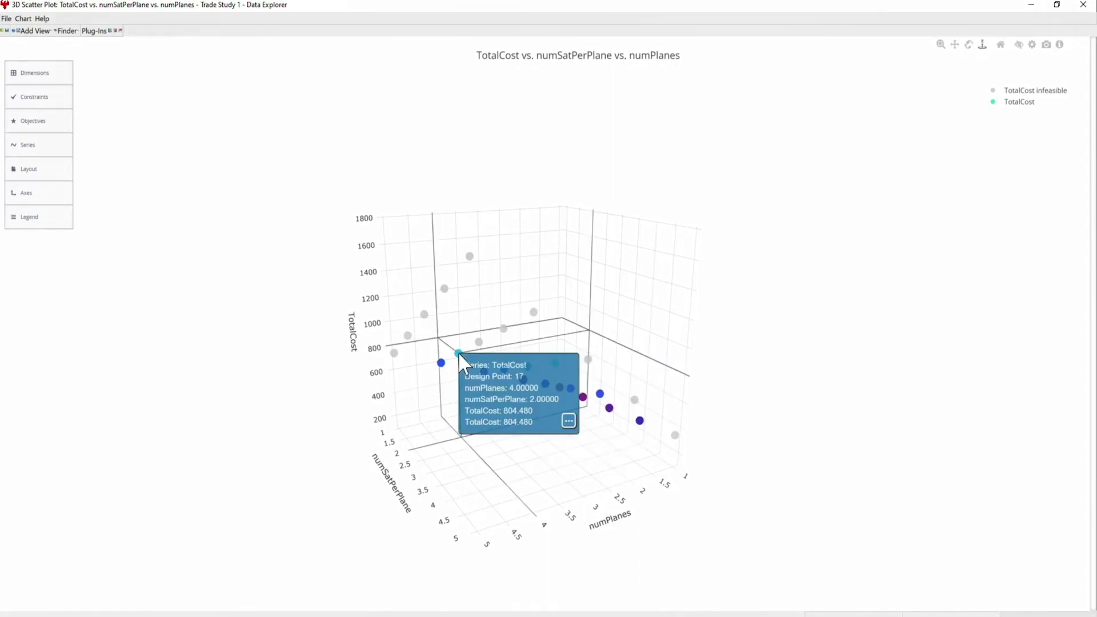